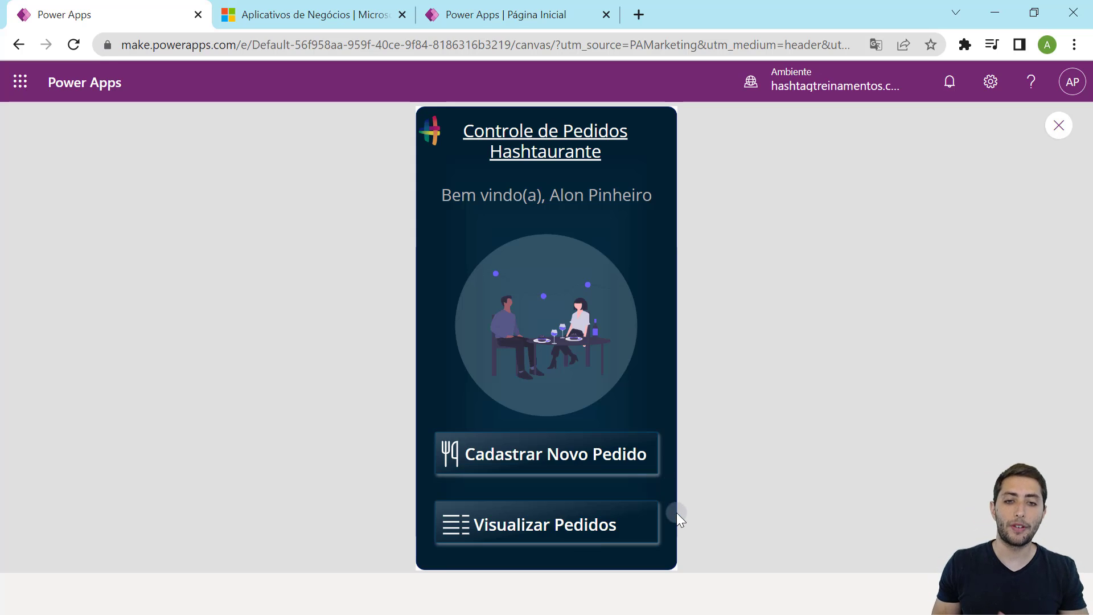
Go to the Power Apps home page, open the list of apps and start a new canvas app from blank.
click(353, 18)
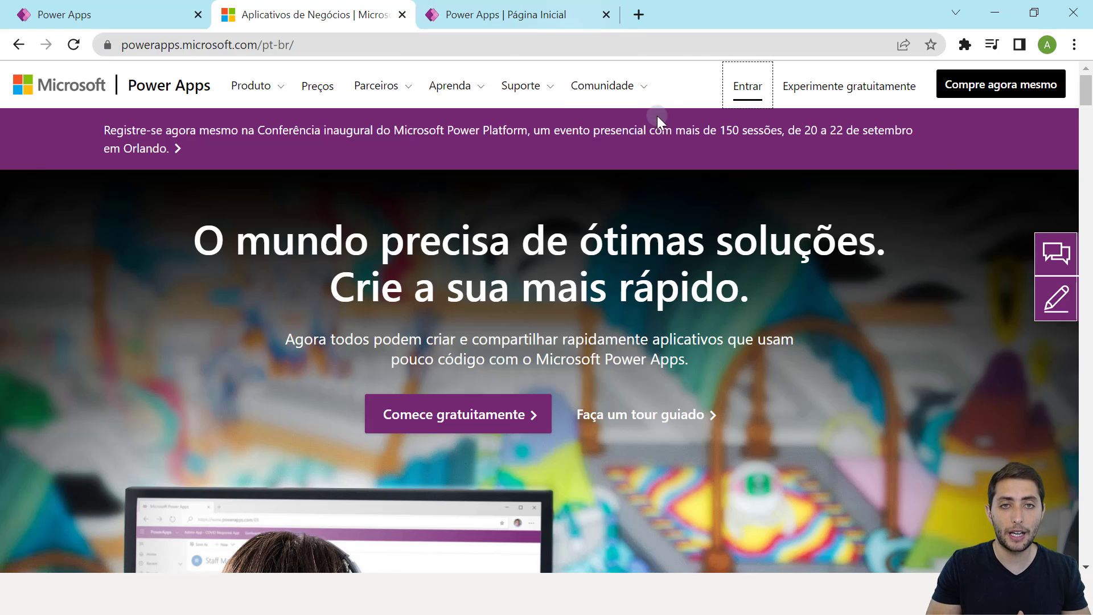
click(498, 15)
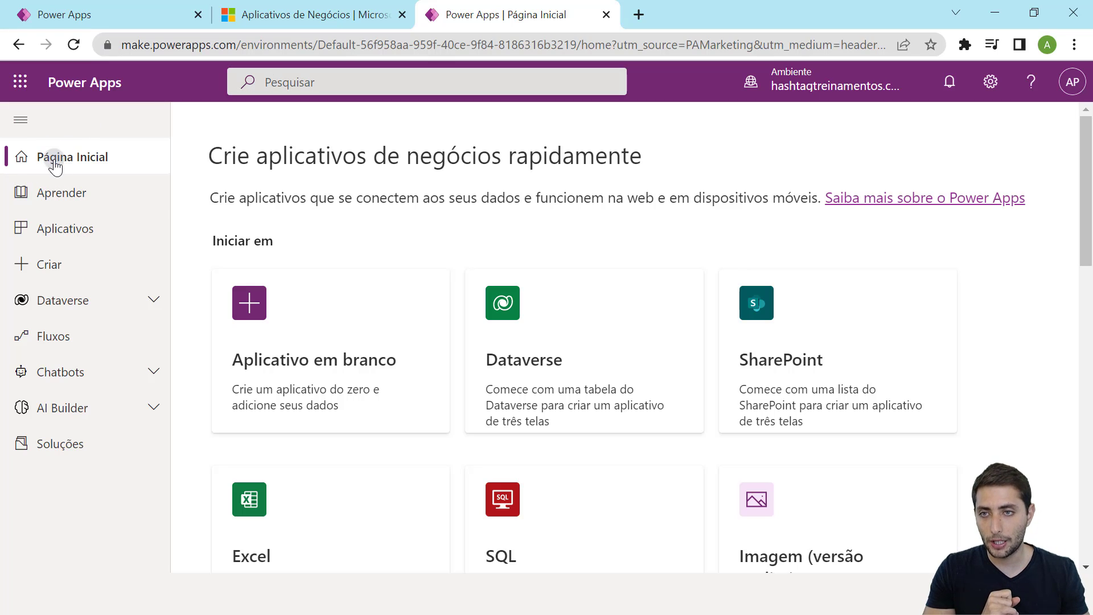
click(51, 255)
click(72, 227)
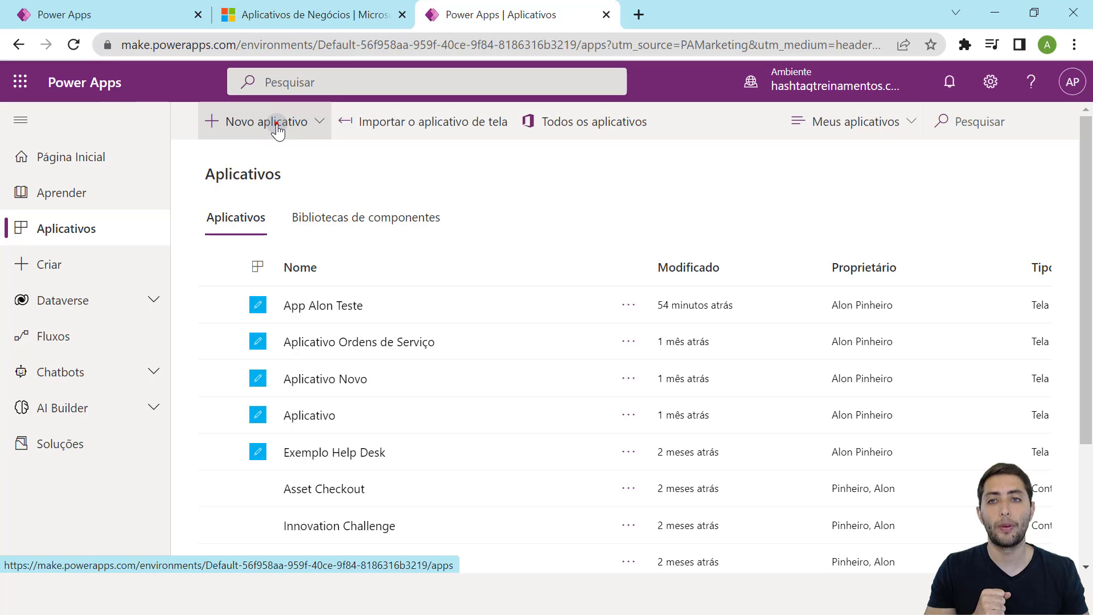
click(276, 126)
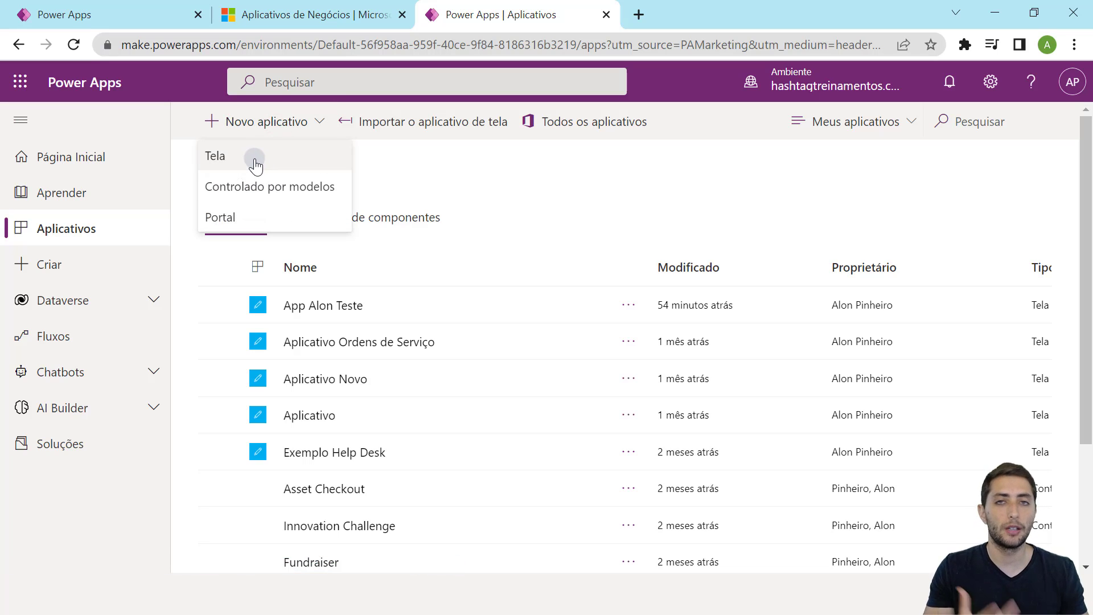
click(222, 155)
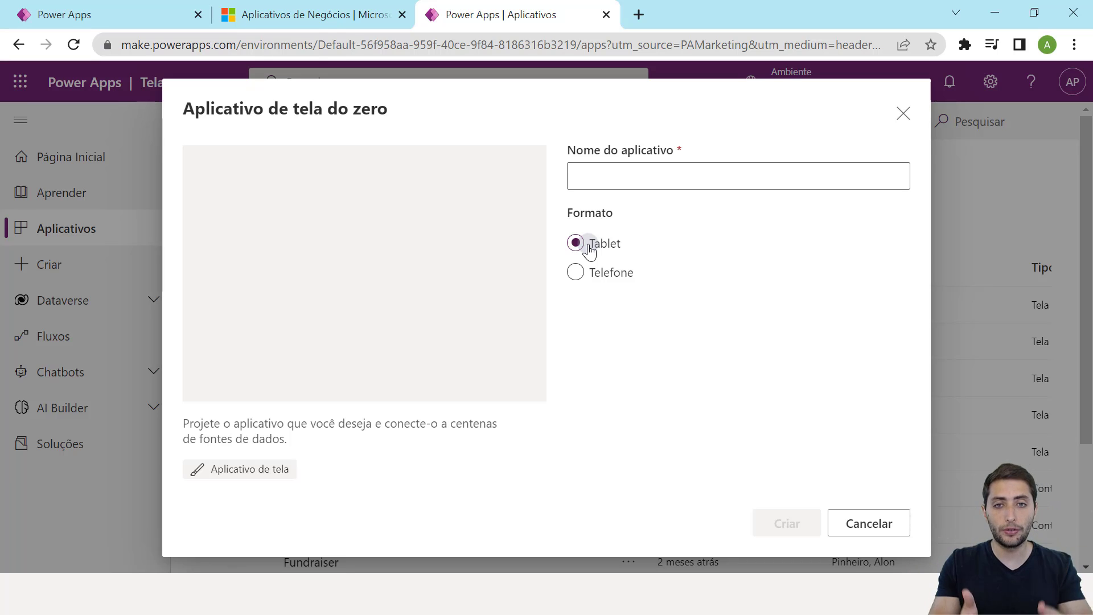
Choose the Telefone format, name the app Aplicativo Restaurante and create it.
click(605, 276)
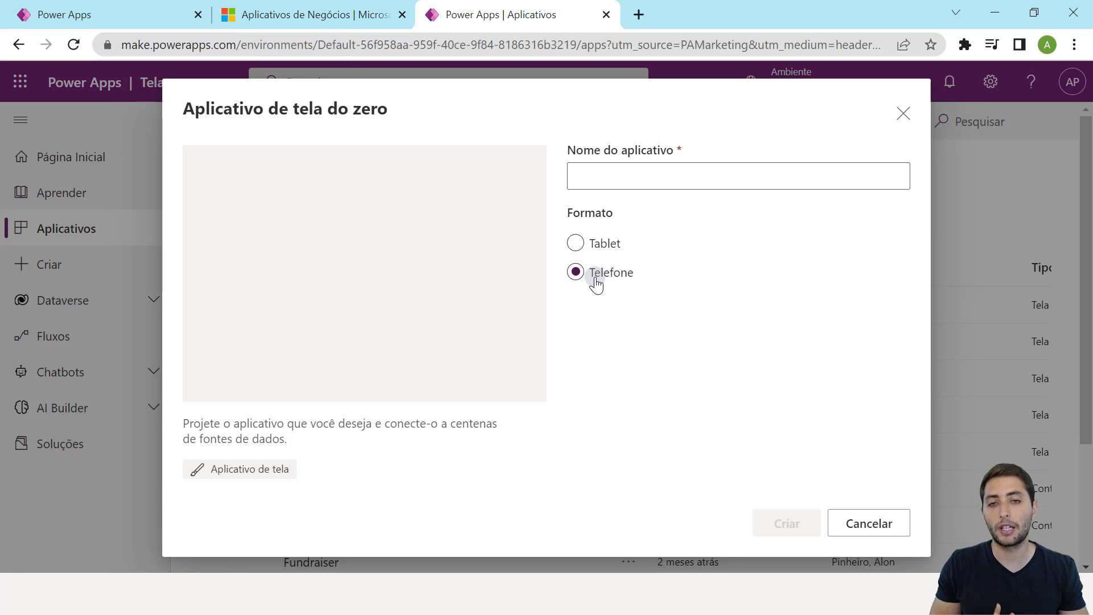
click(617, 174)
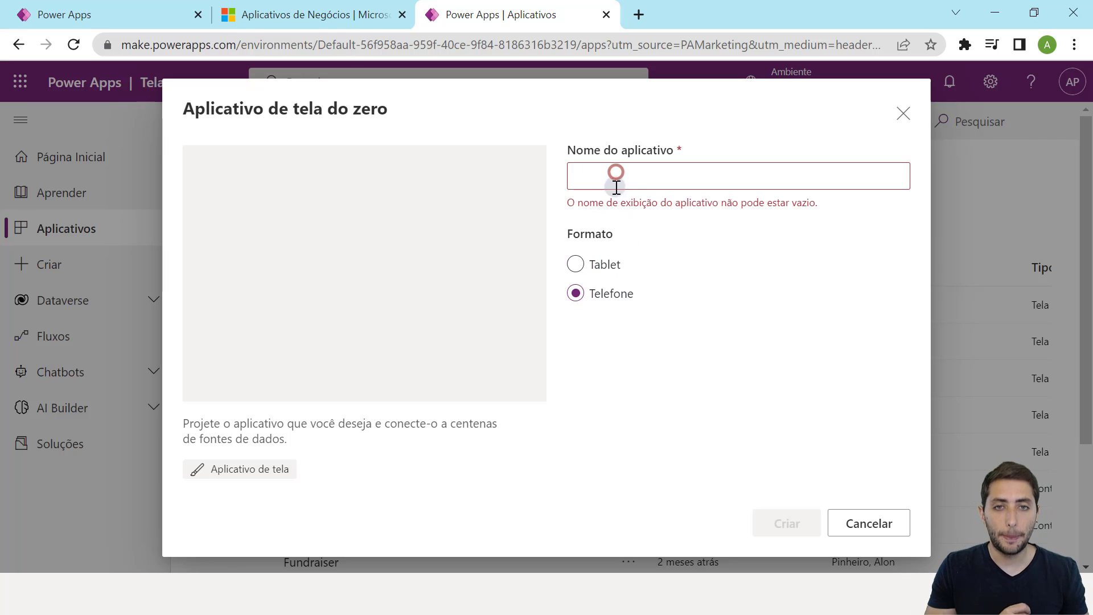
click(625, 174)
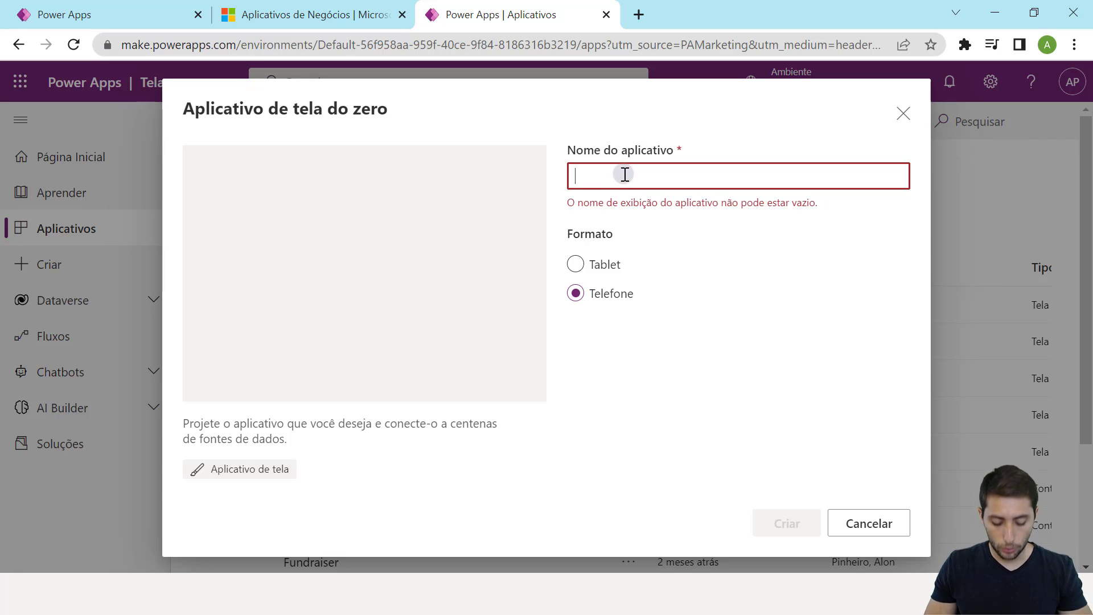
text(A)
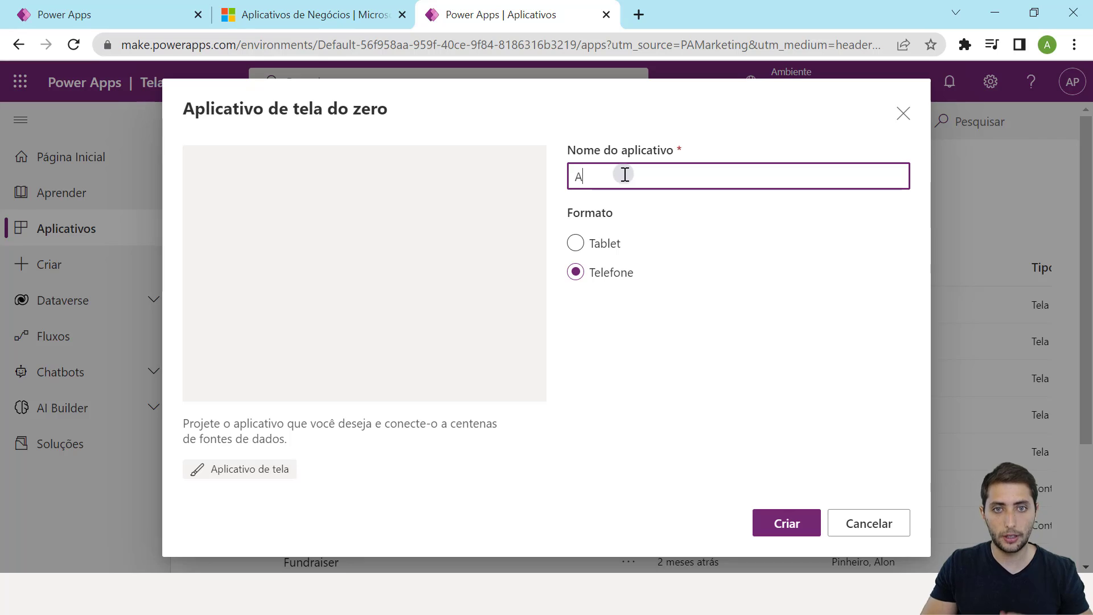
text(plicativo Restaurante)
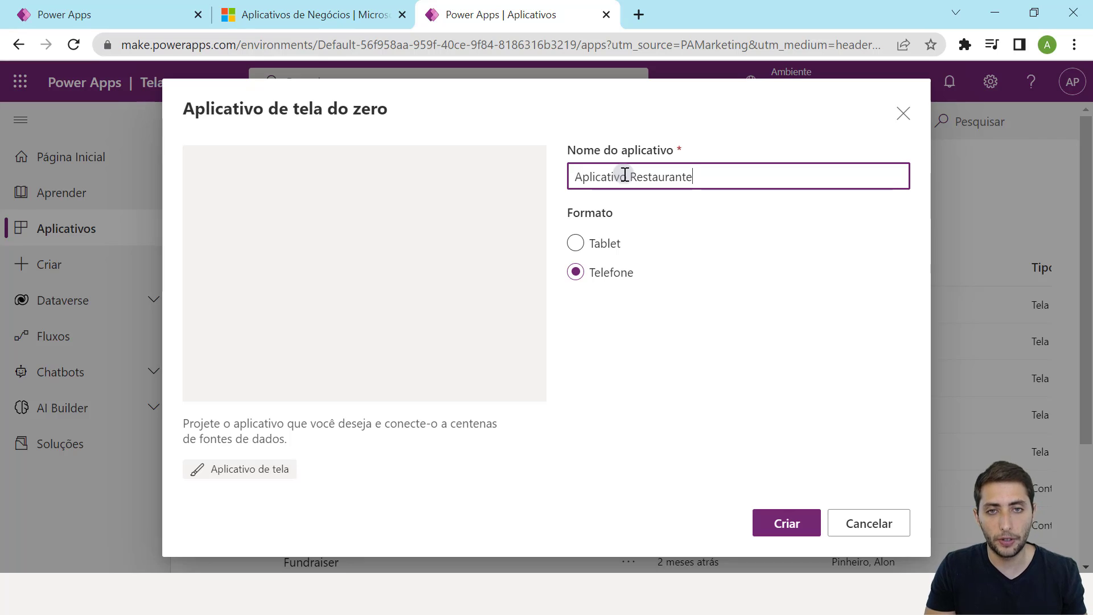
click(786, 524)
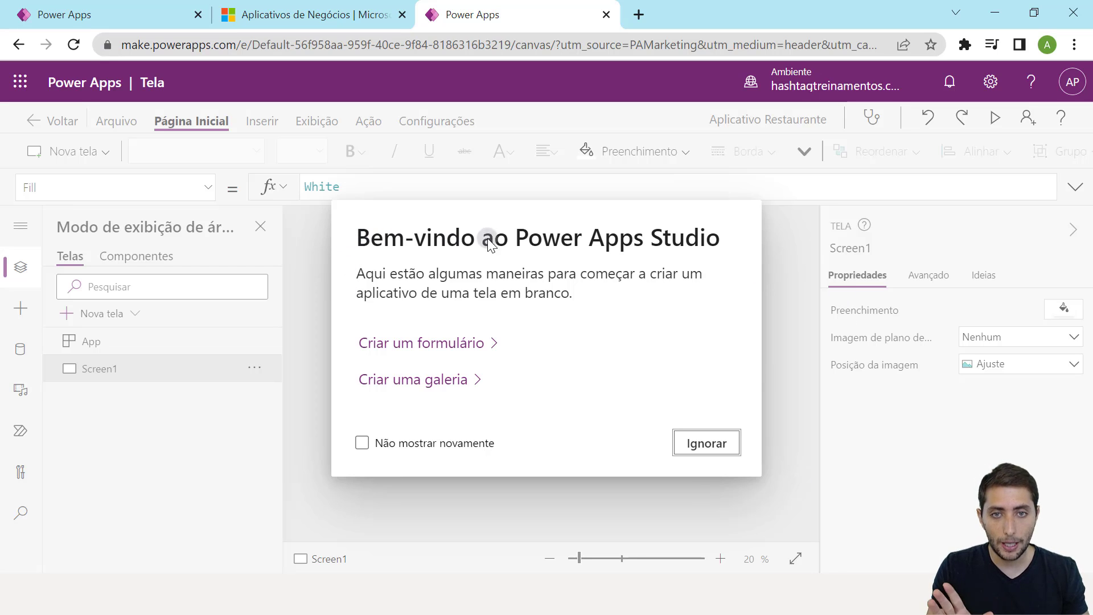
Dismiss the Power Apps Studio welcome dialog and the quick tip, and enlarge the blank screen's view to 40%.
click(707, 450)
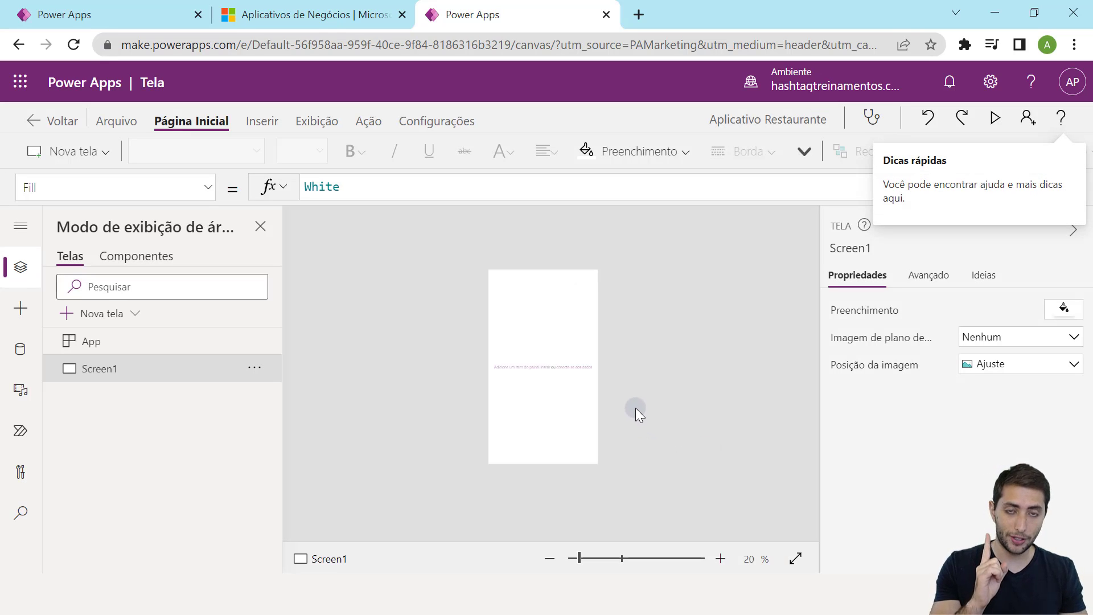
click(635, 407)
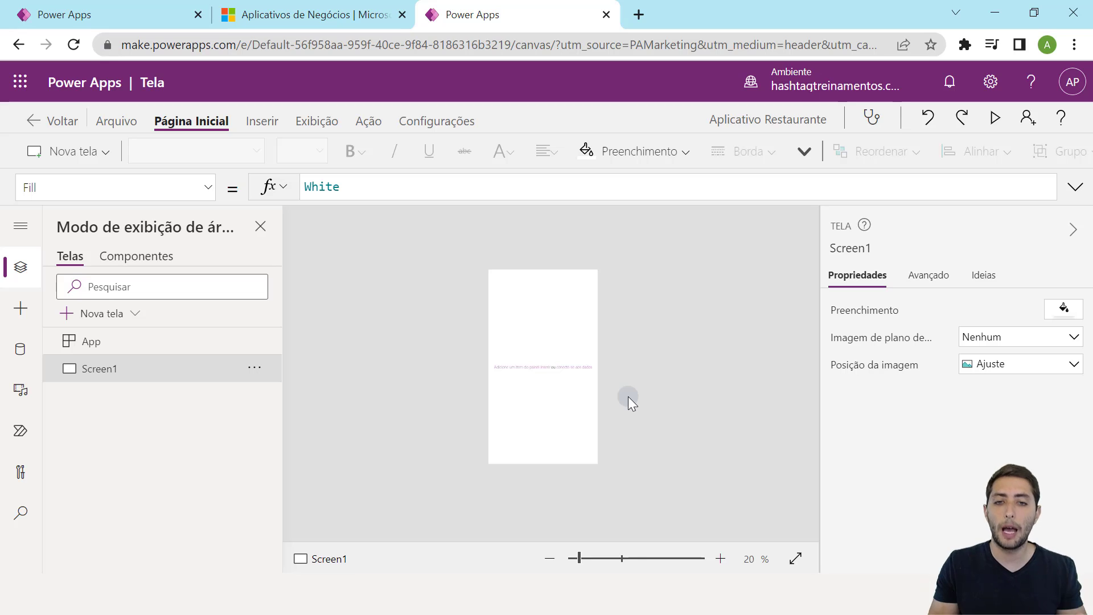
click(721, 558)
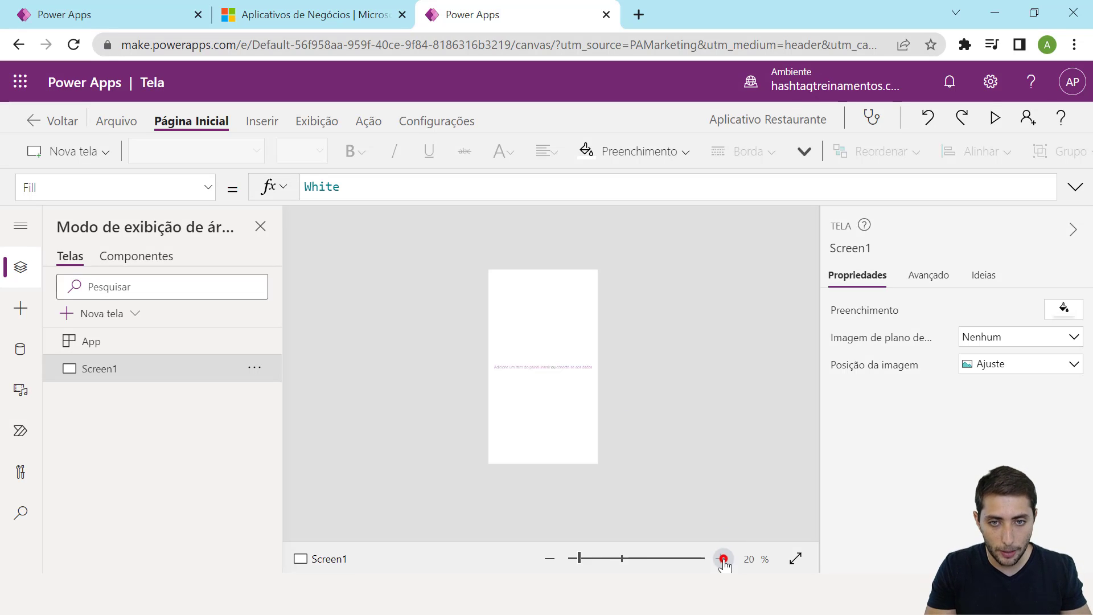
click(721, 558)
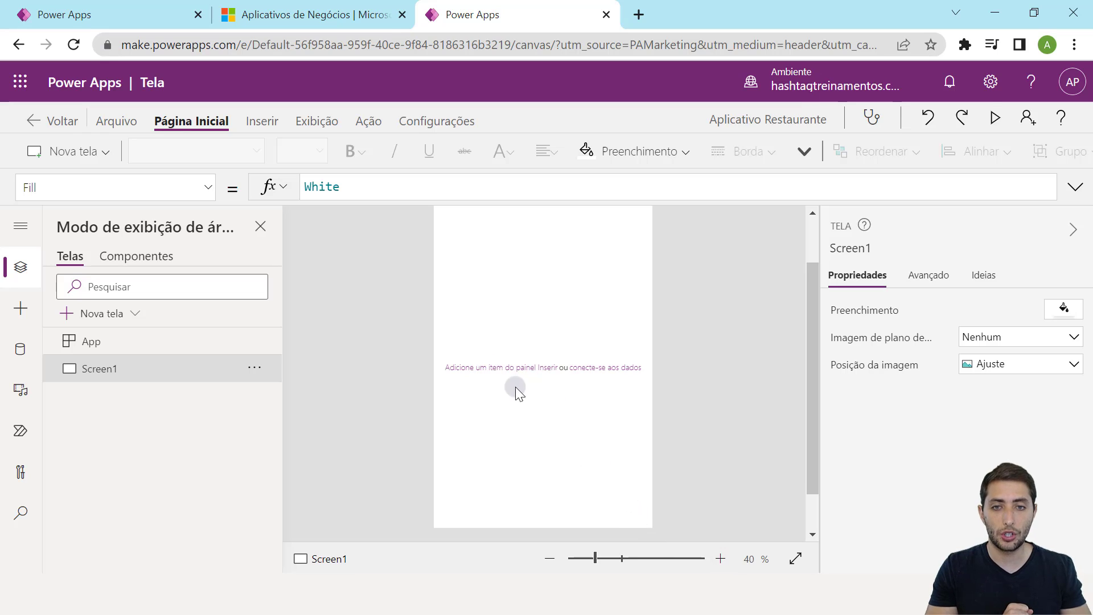
scroll(531, 336, up, 1)
scroll(538, 374, down, 2)
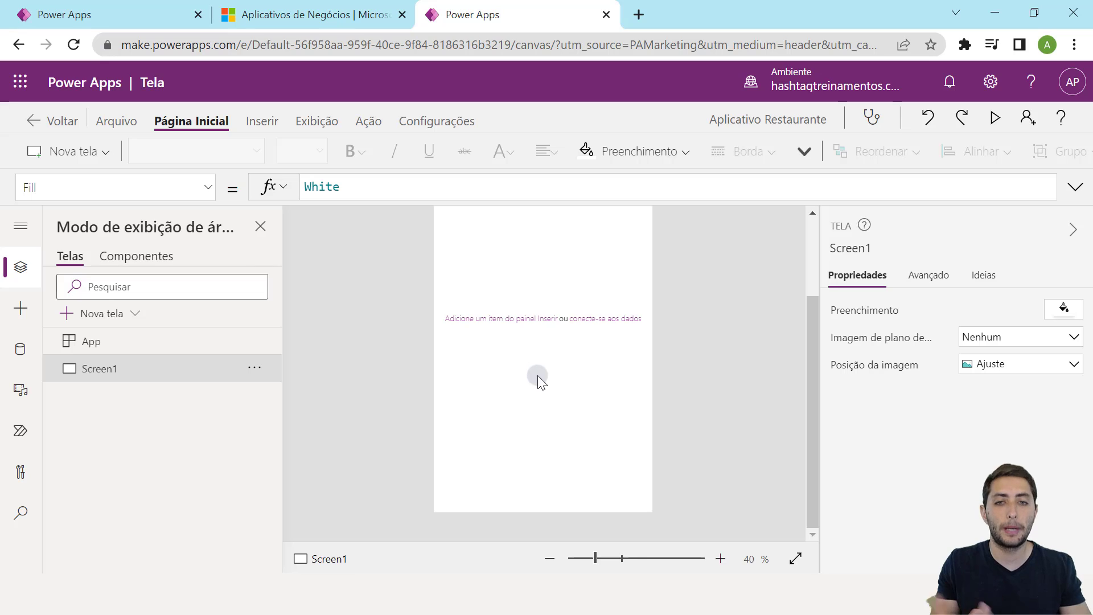
scroll(538, 374, up, 2)
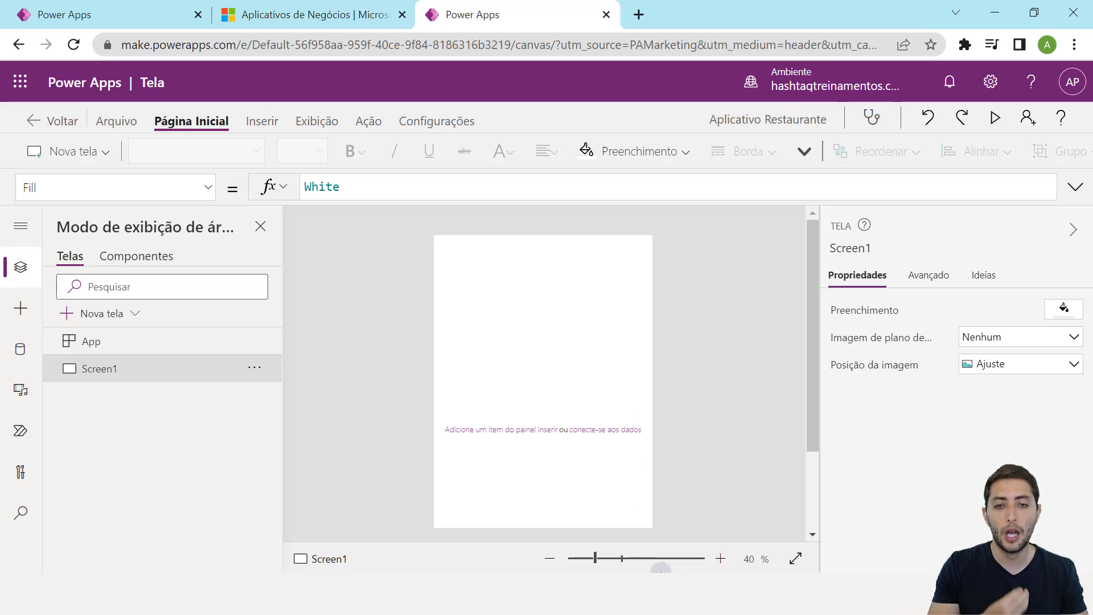
Switch to PowerPoint and look through the slides holding the illustration, the app background design and the phone mockup reference.
click(663, 595)
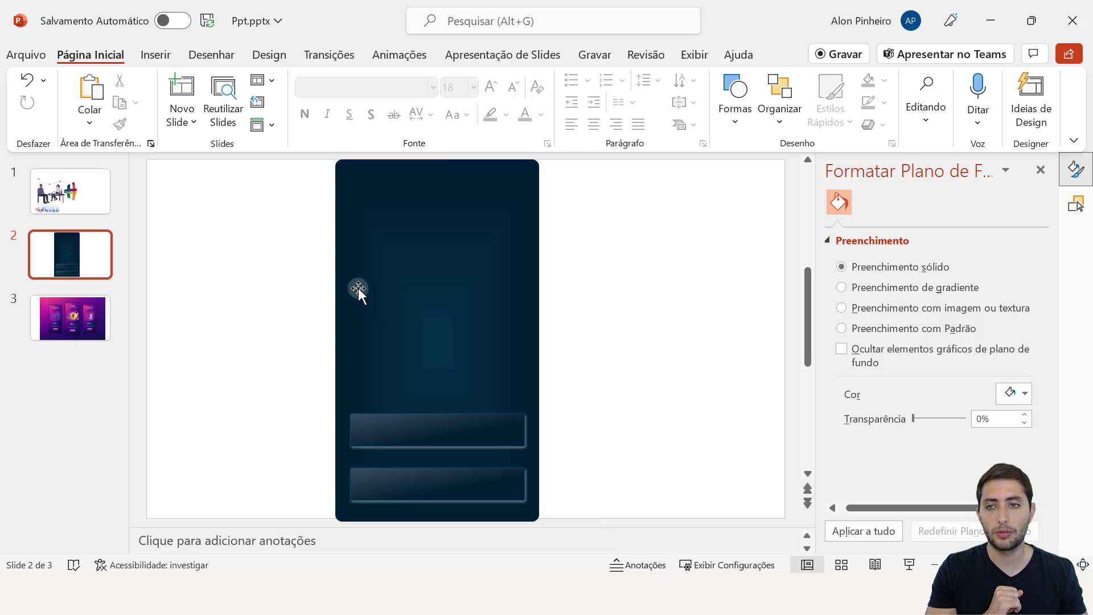
click(294, 286)
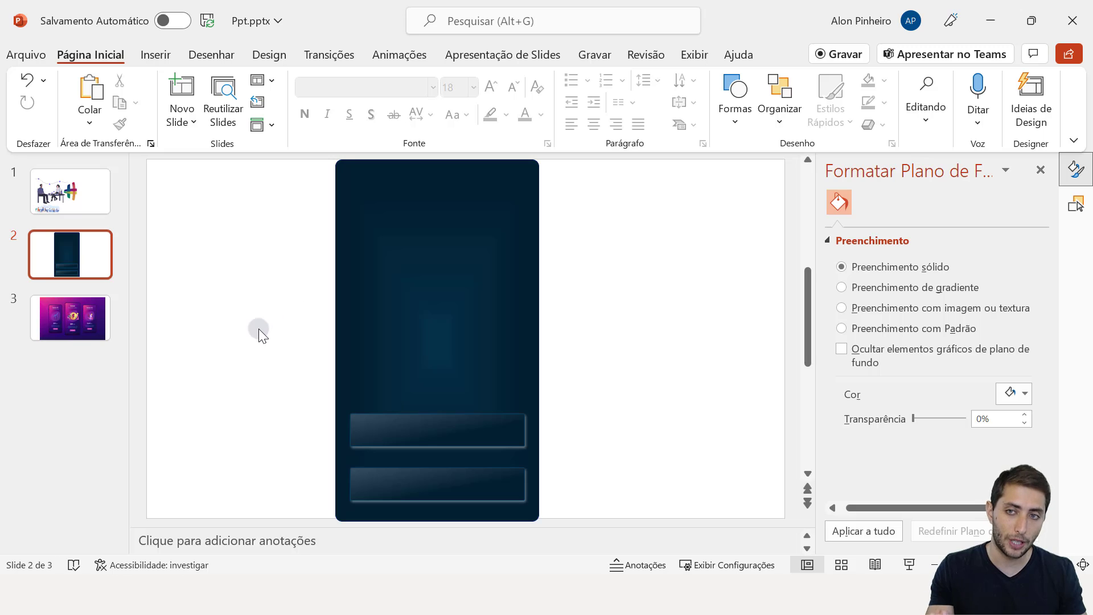
click(79, 188)
click(524, 308)
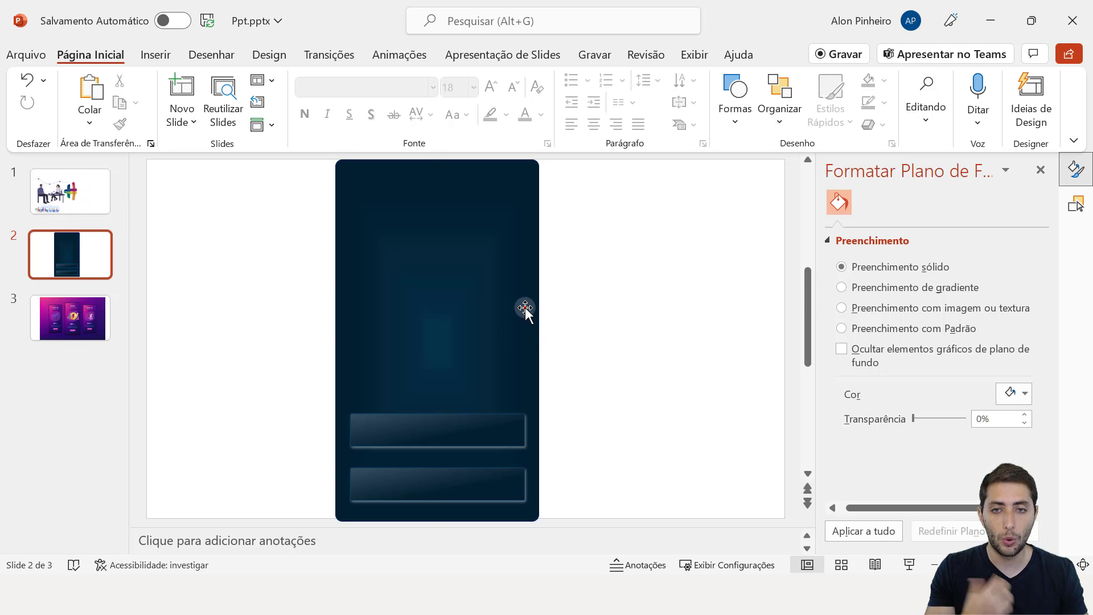
click(103, 201)
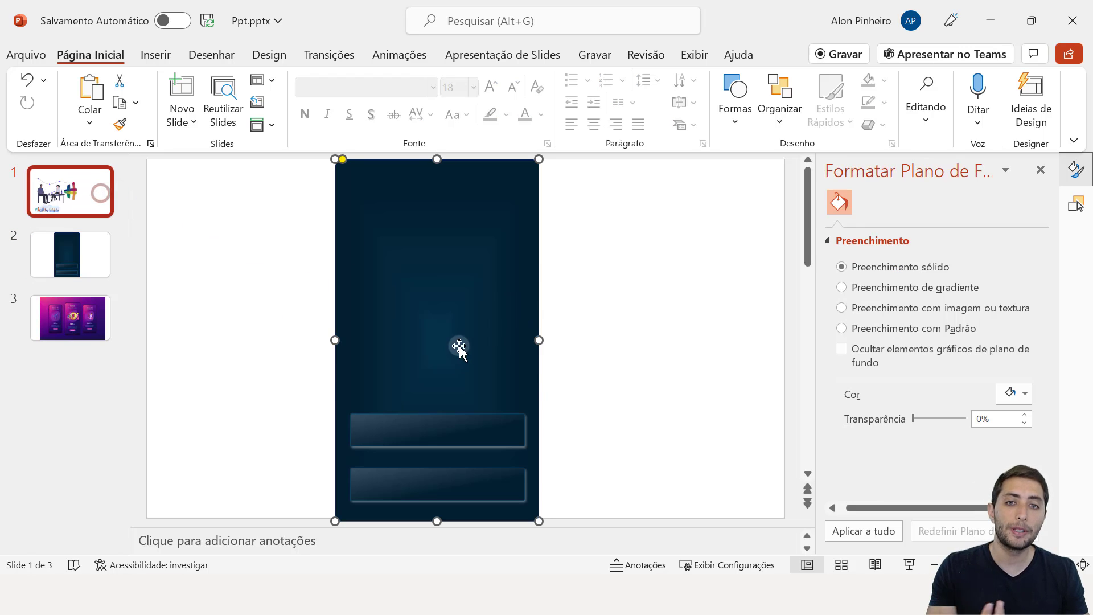
click(95, 320)
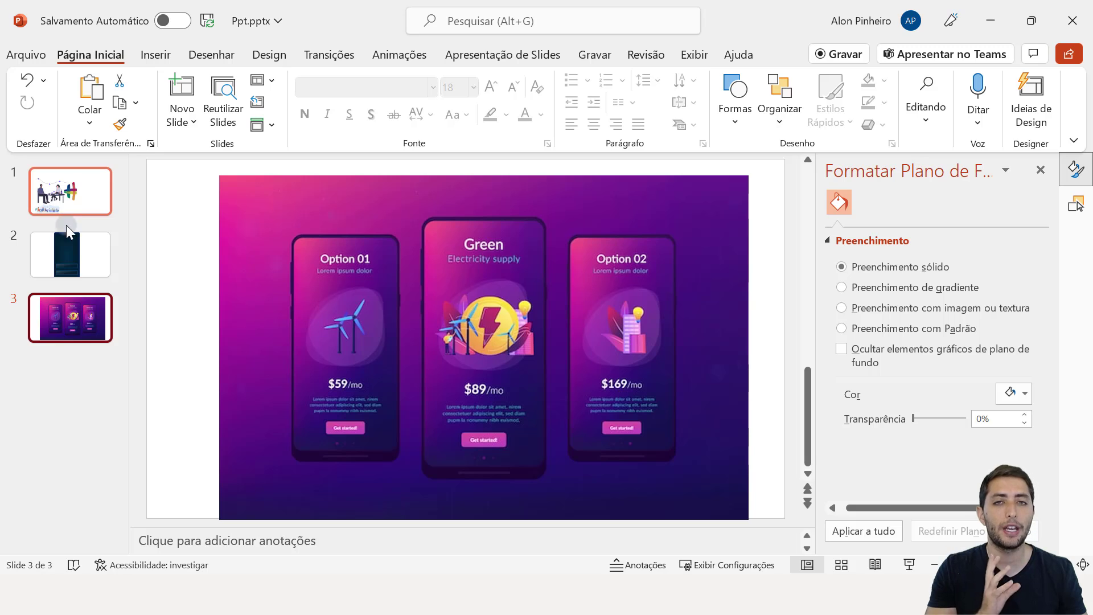
click(79, 256)
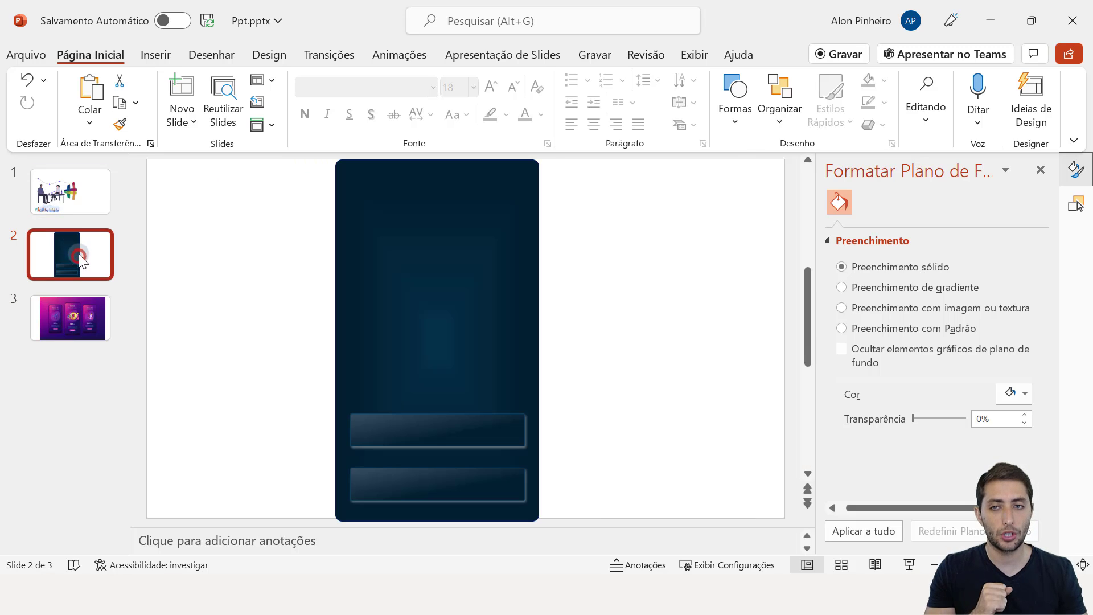
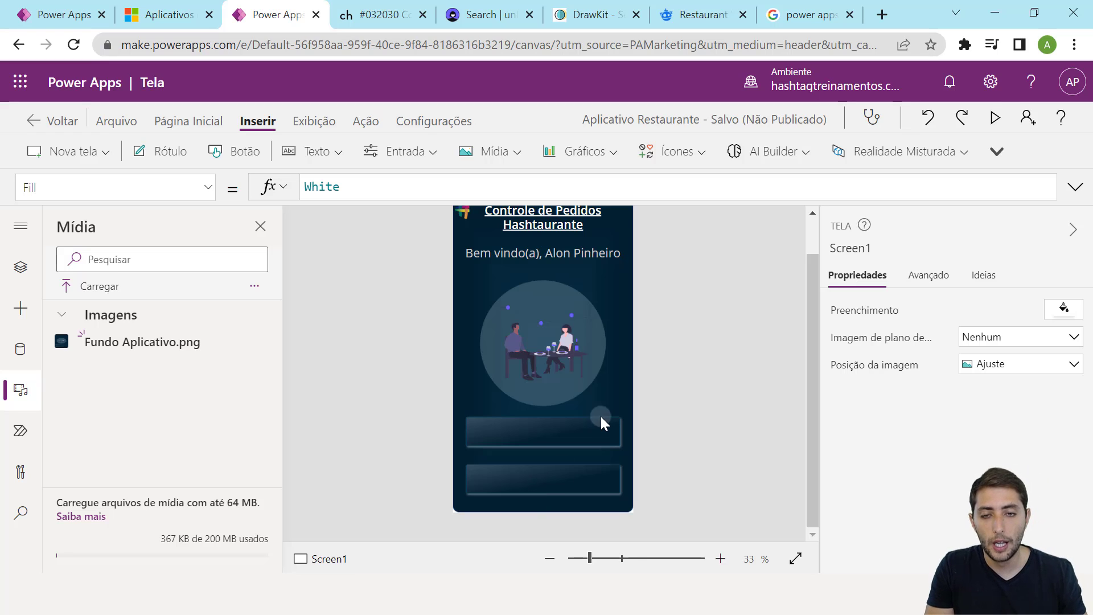
Back in Power Apps, duplicate the title label and place the copy over the upper empty button shape.
scroll(598, 290, up, 1)
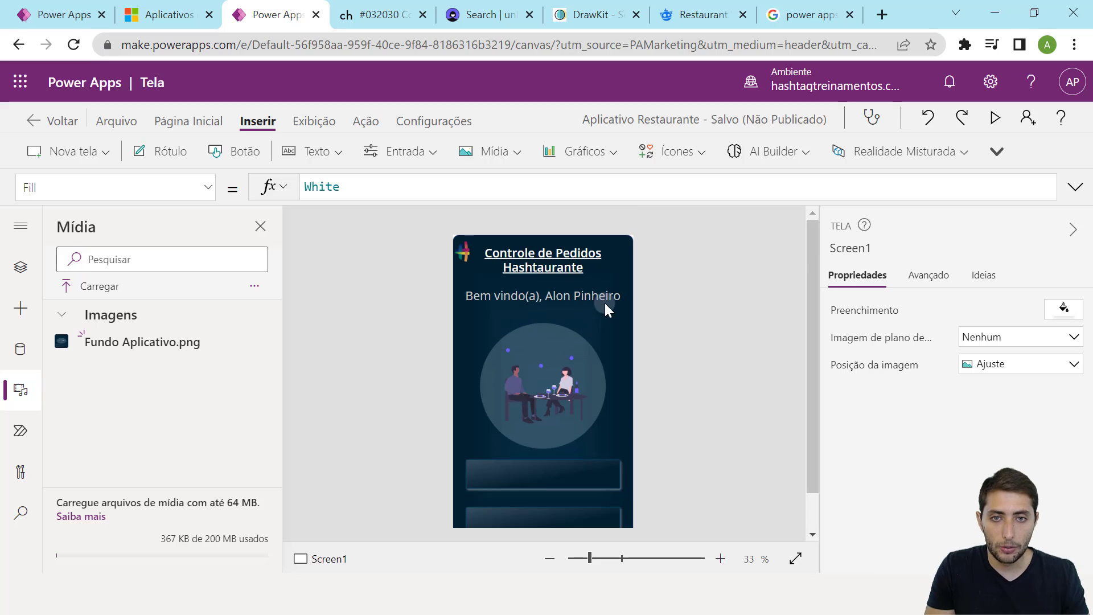
click(558, 259)
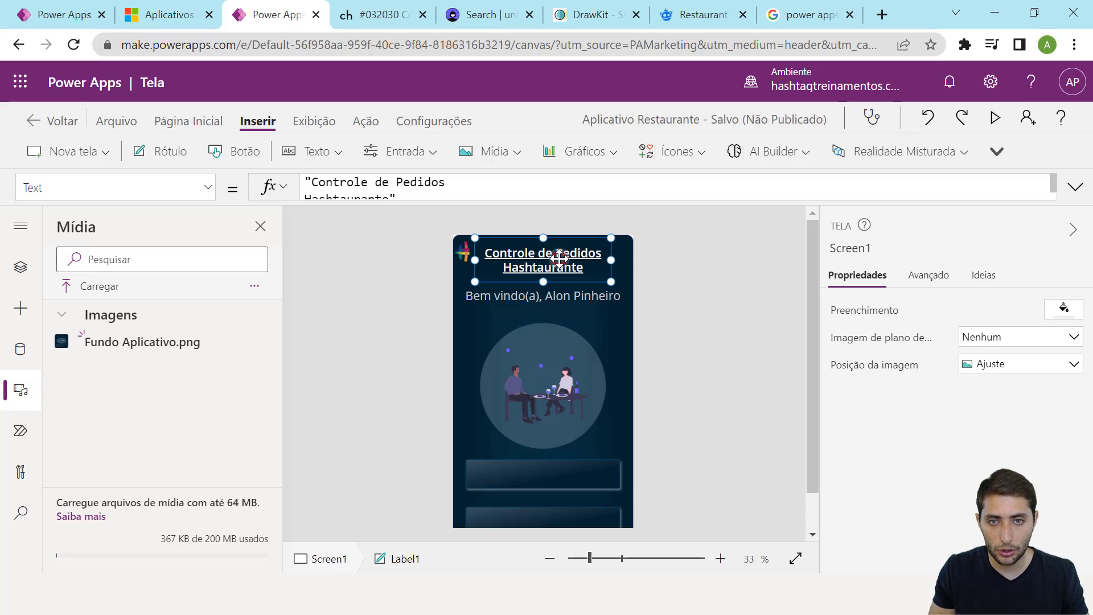
key(ctrl+c)
key(ctrl+v)
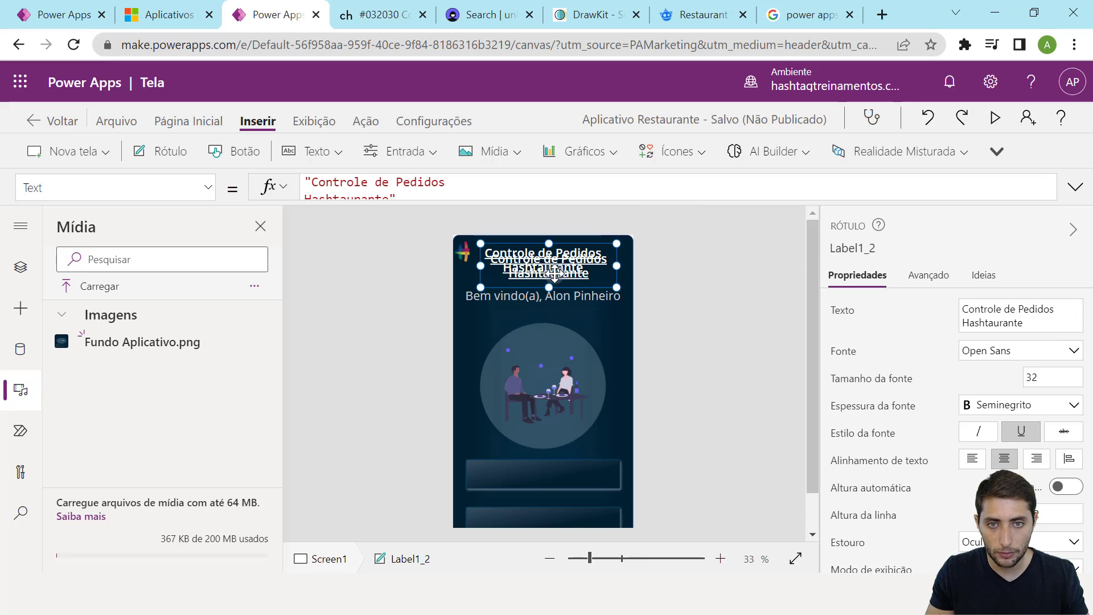
drag(556, 273, 574, 481)
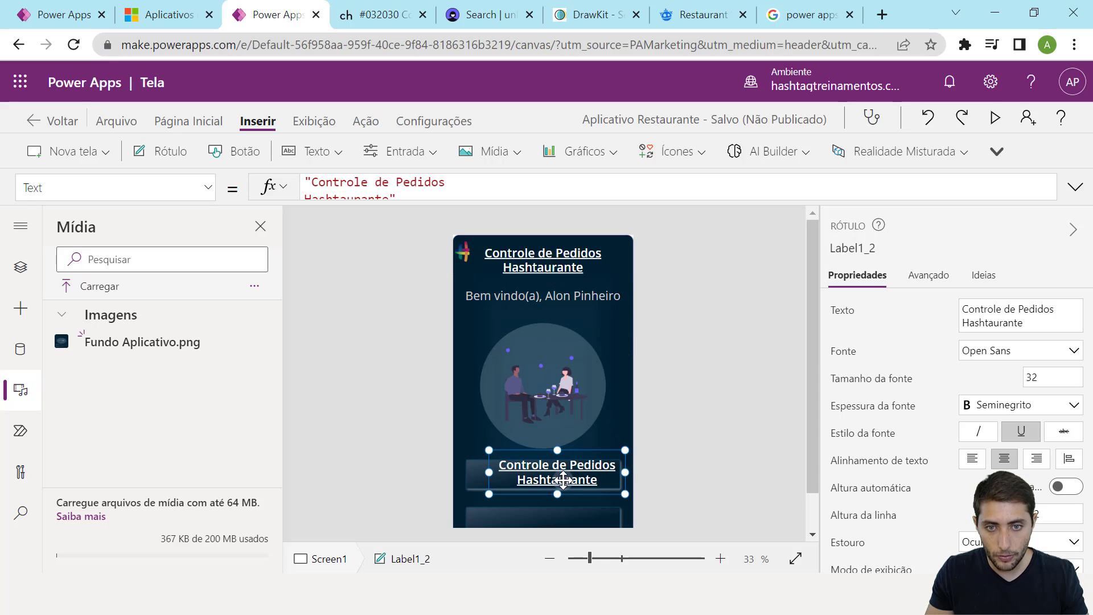
Remove the underline from the duplicated label, keeping the Seminegrito font weight.
double_click(577, 478)
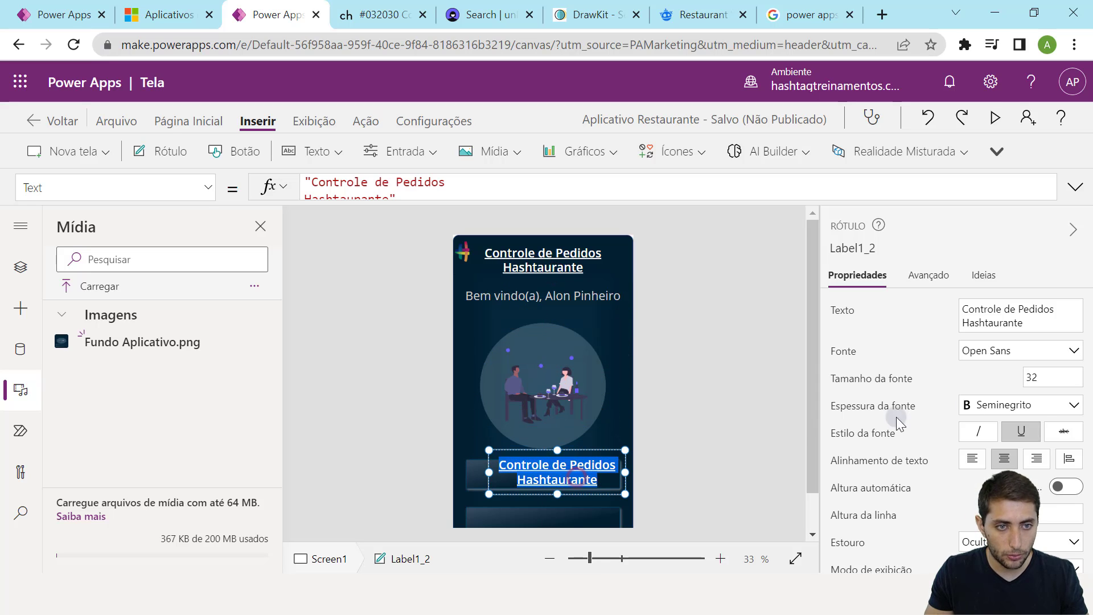
click(1027, 411)
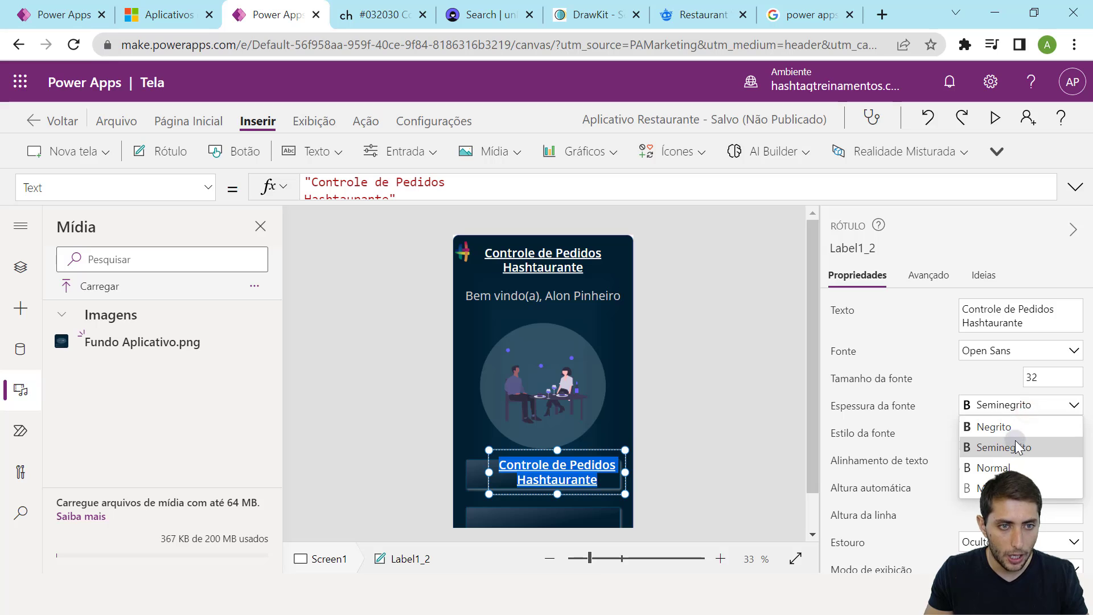
click(1022, 406)
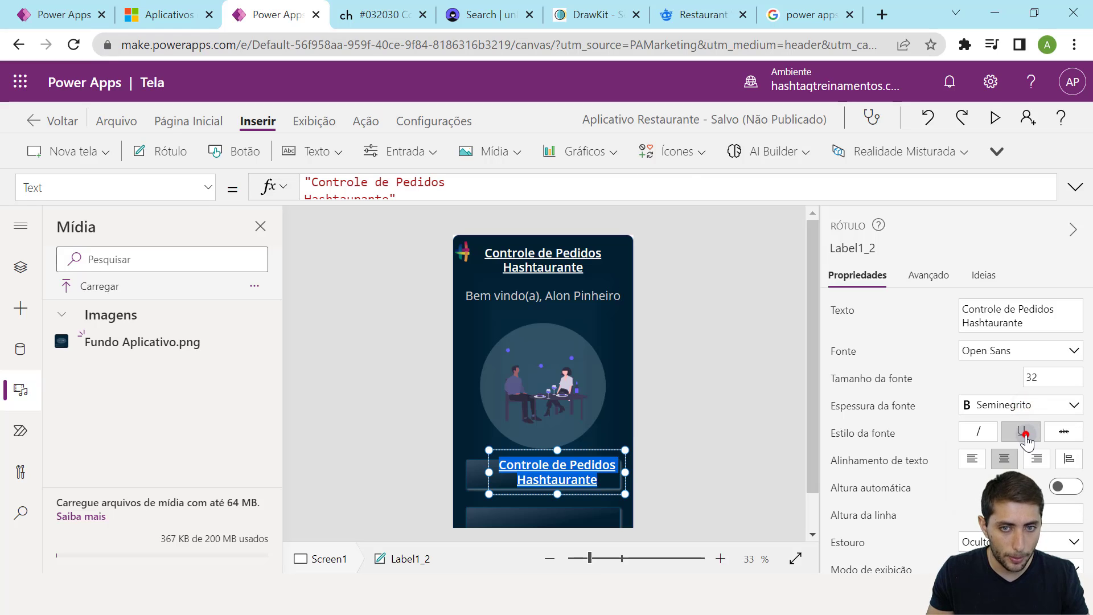
click(1019, 434)
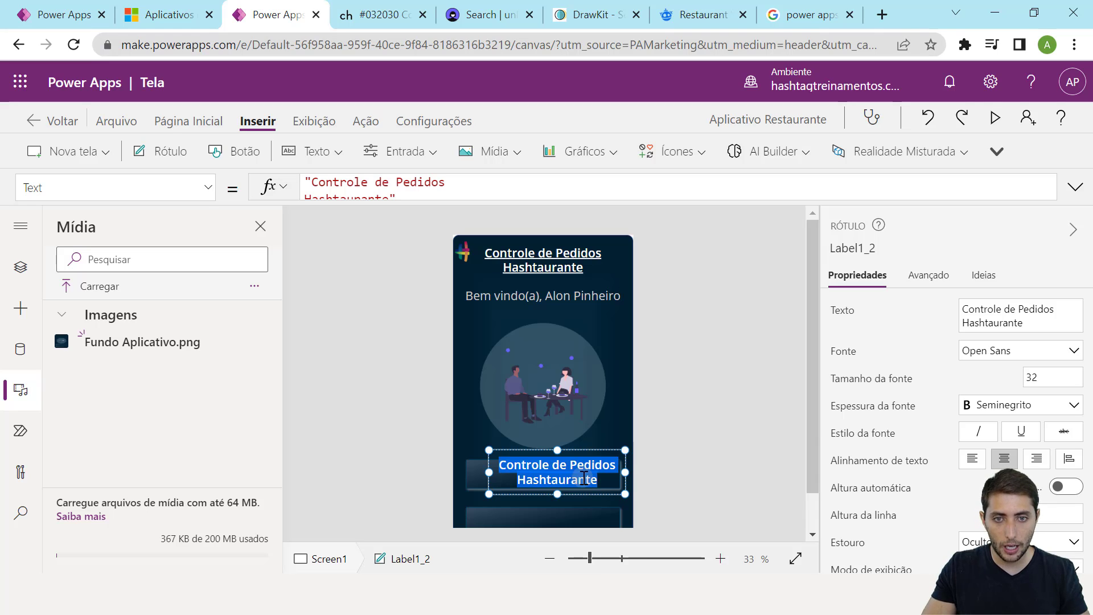
key(ctrl+u)
key(ctrl+u)
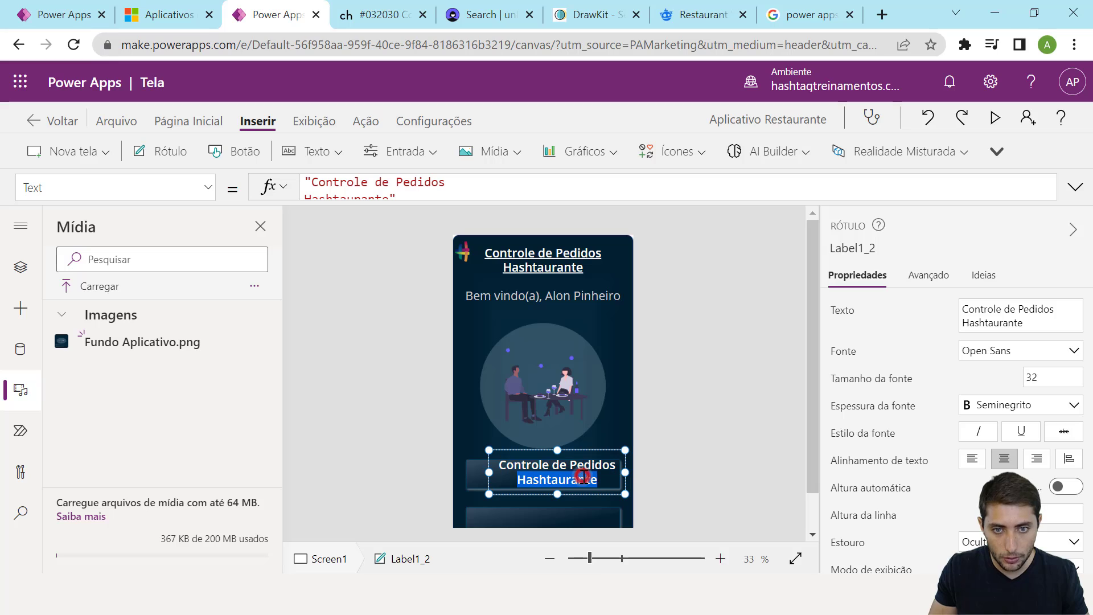
Replace the duplicated label's text with "Cadastrar Novo Pedido".
text(Cadastrar Novo Peidi)
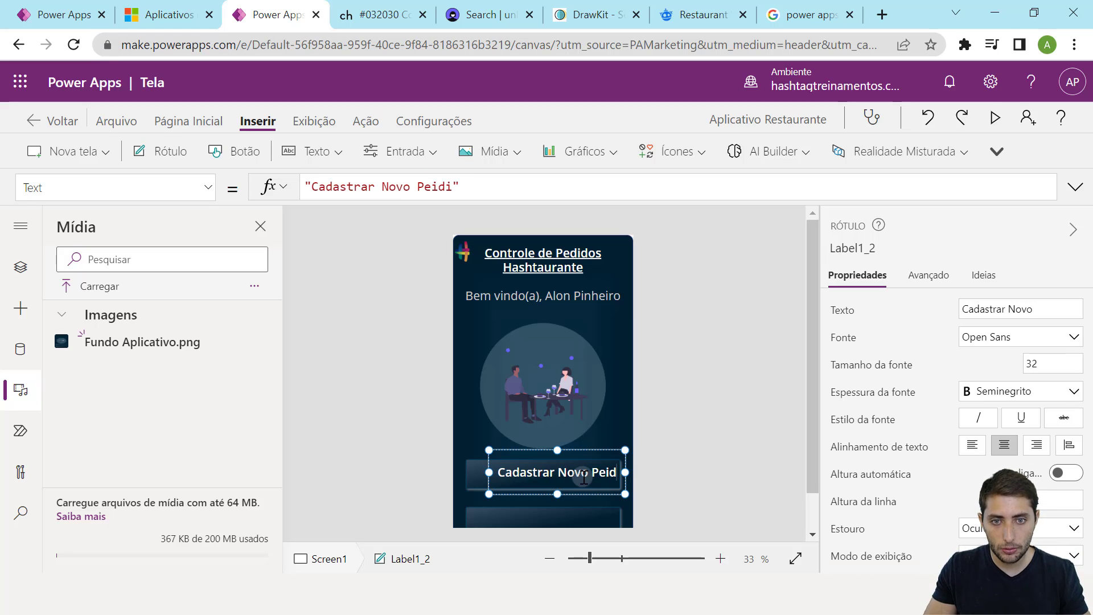
key(BackSpace)
key(BackSpace)
text(dido)
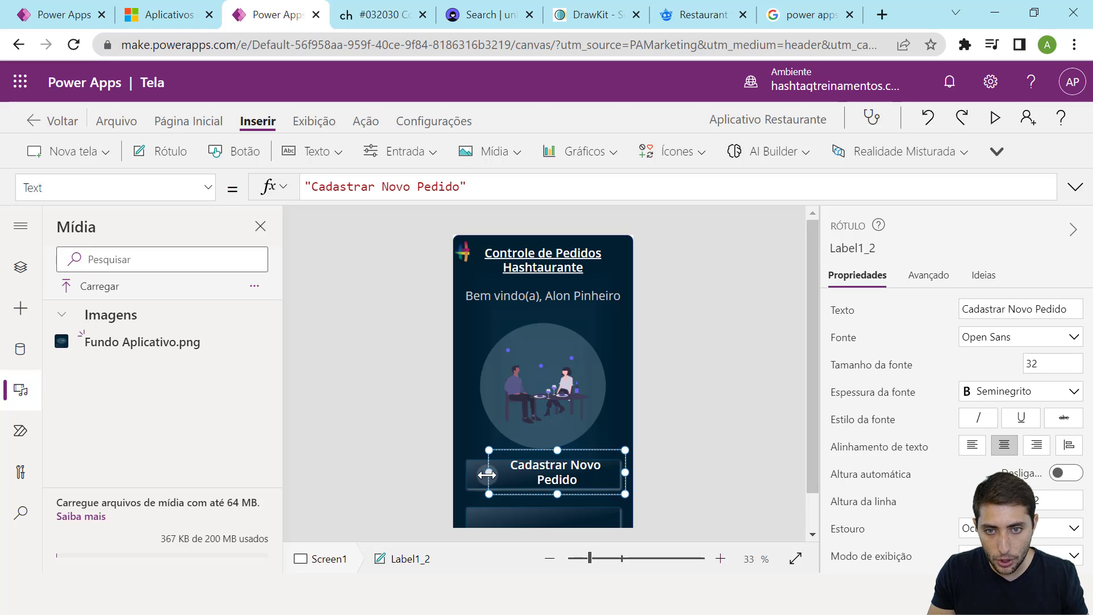
Resize and reposition the "Cadastrar Novo Pedido" label over the upper button shape so its text fits on one line.
click(490, 464)
drag(489, 452, 535, 473)
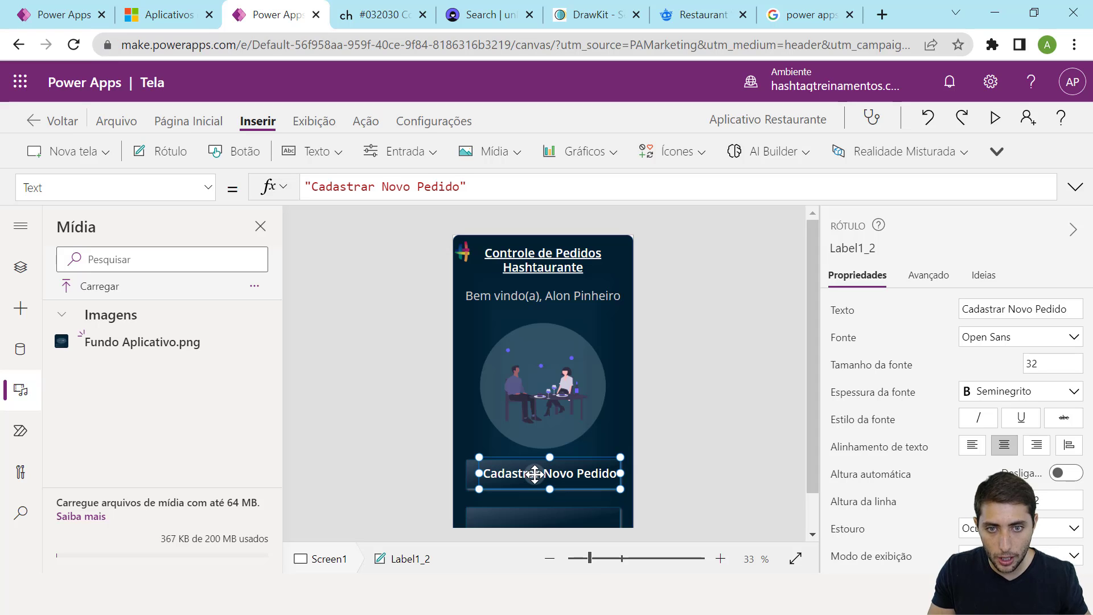
click(664, 443)
click(576, 474)
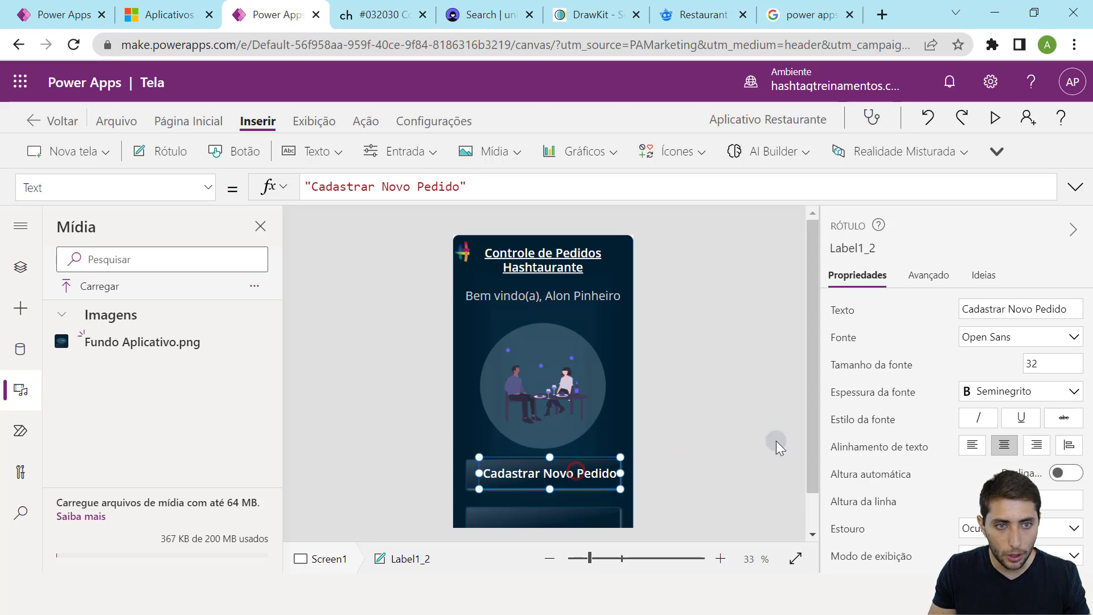
Set the "Cadastrar Novo Pedido" label's font size to 28 and narrow the label from its left edge to leave room for an icon.
drag(1032, 361, 1013, 364)
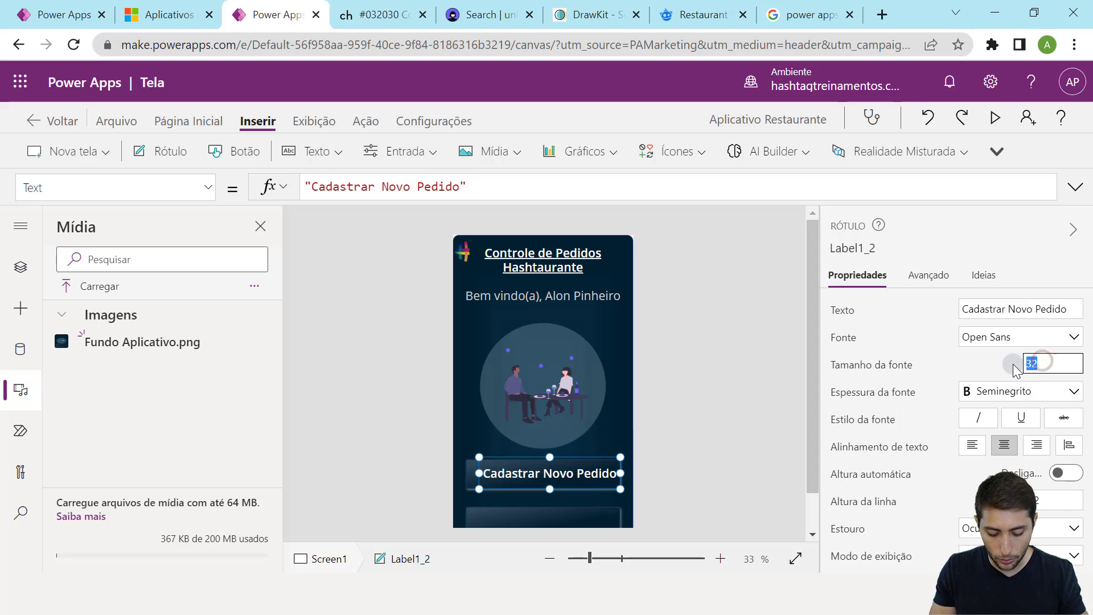
text(26)
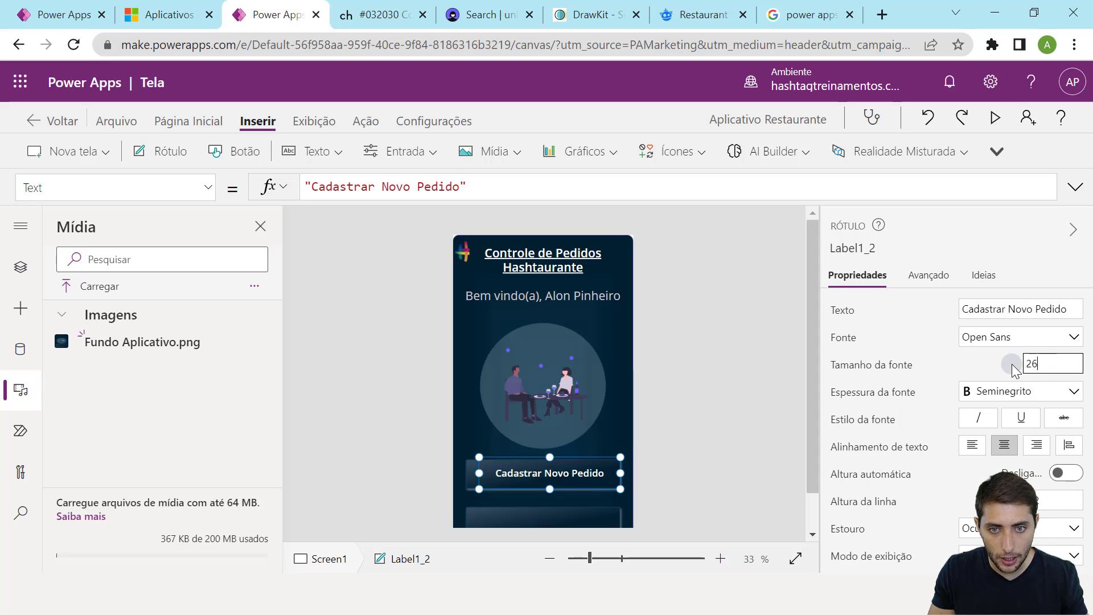
drag(1038, 363, 1021, 365)
key(BackSpace)
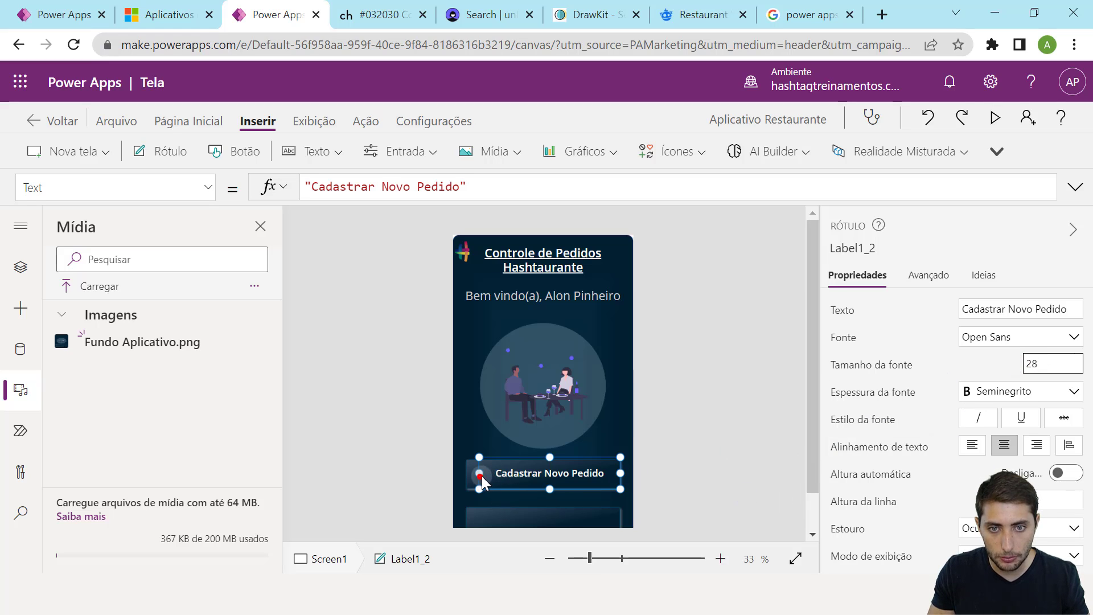
drag(481, 476, 488, 476)
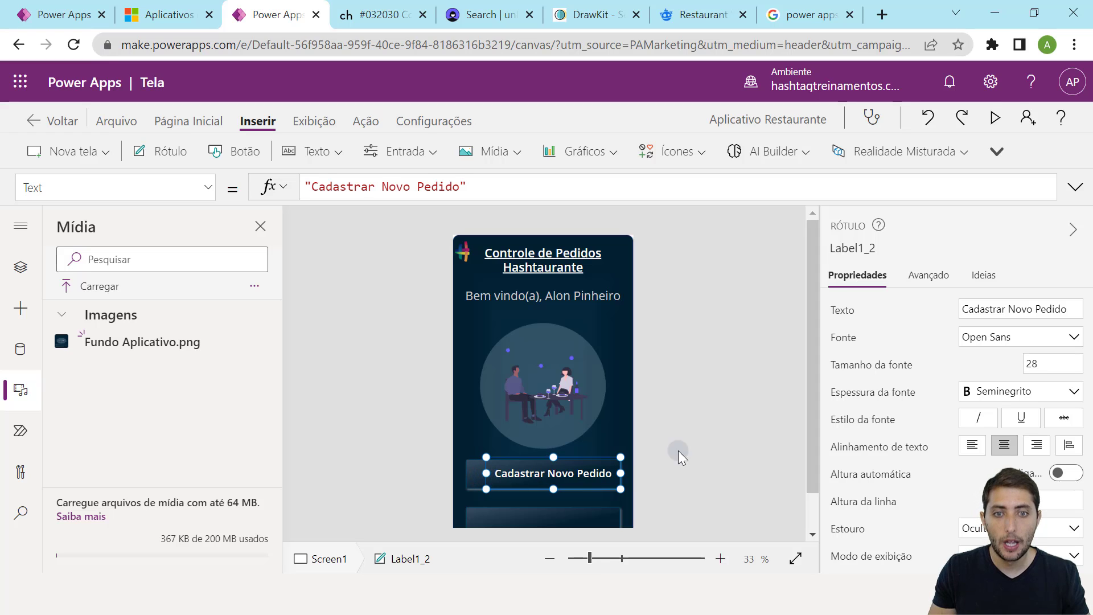
click(699, 445)
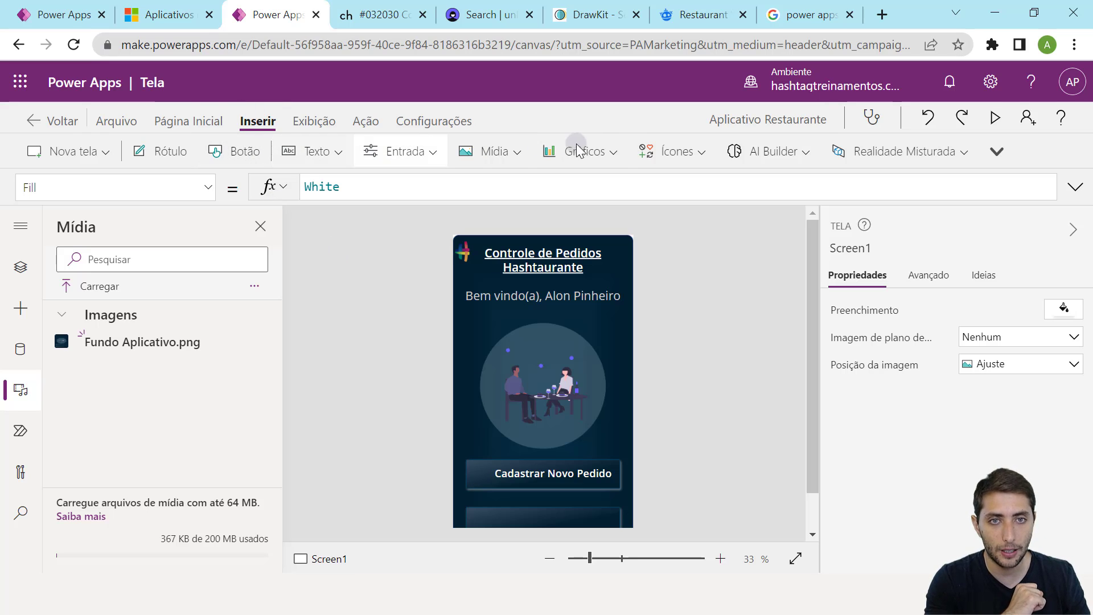
Insert the Comida icon and place it inside the upper button, left of the "Cadastrar Novo Pedido" text.
click(677, 147)
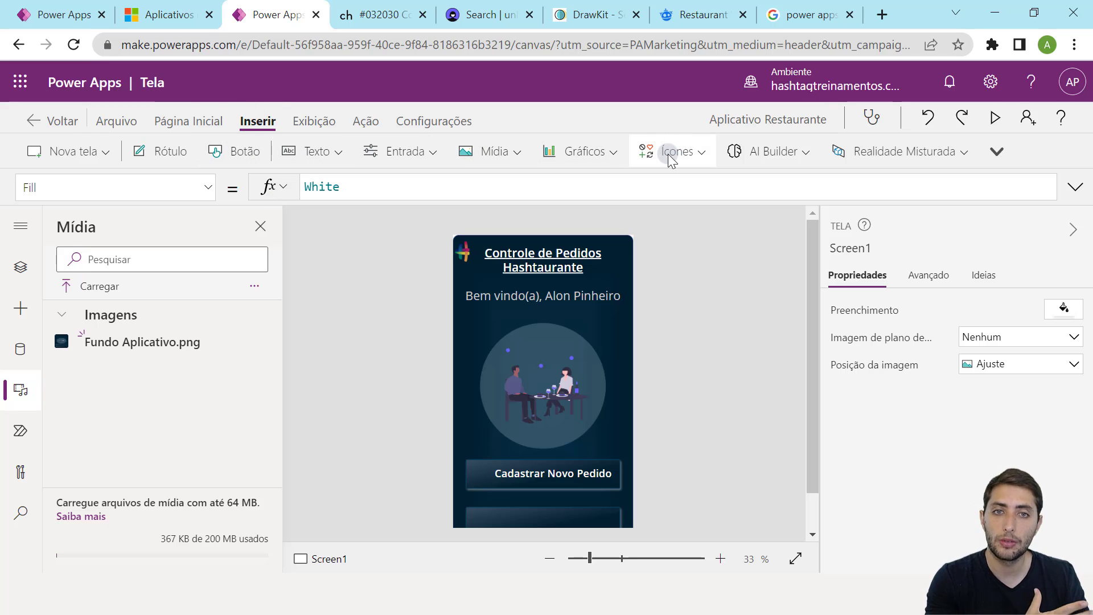
click(661, 157)
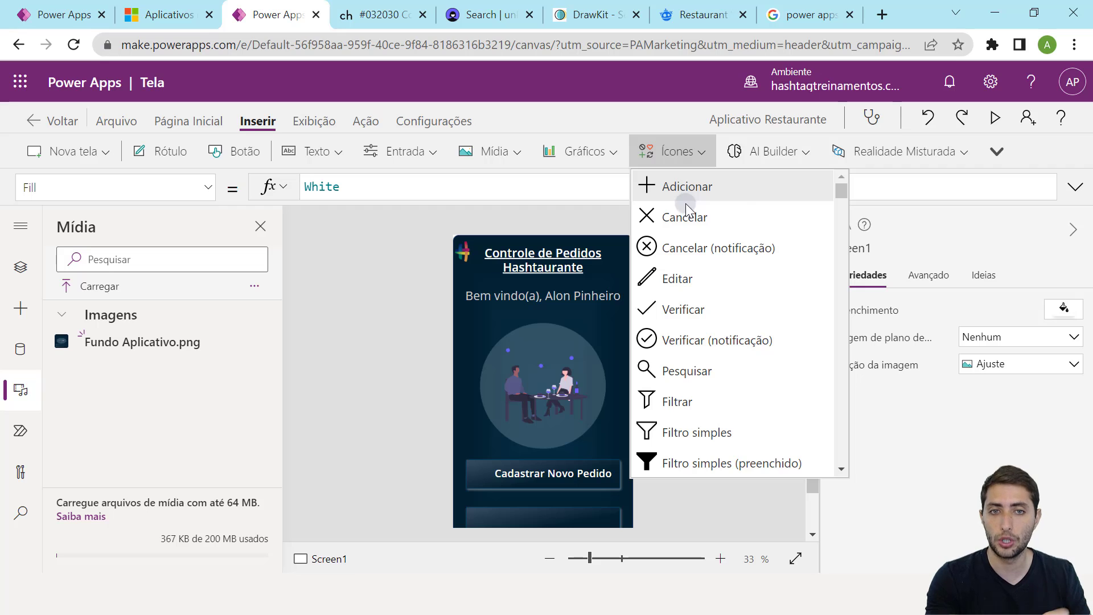
scroll(683, 316, down, 10)
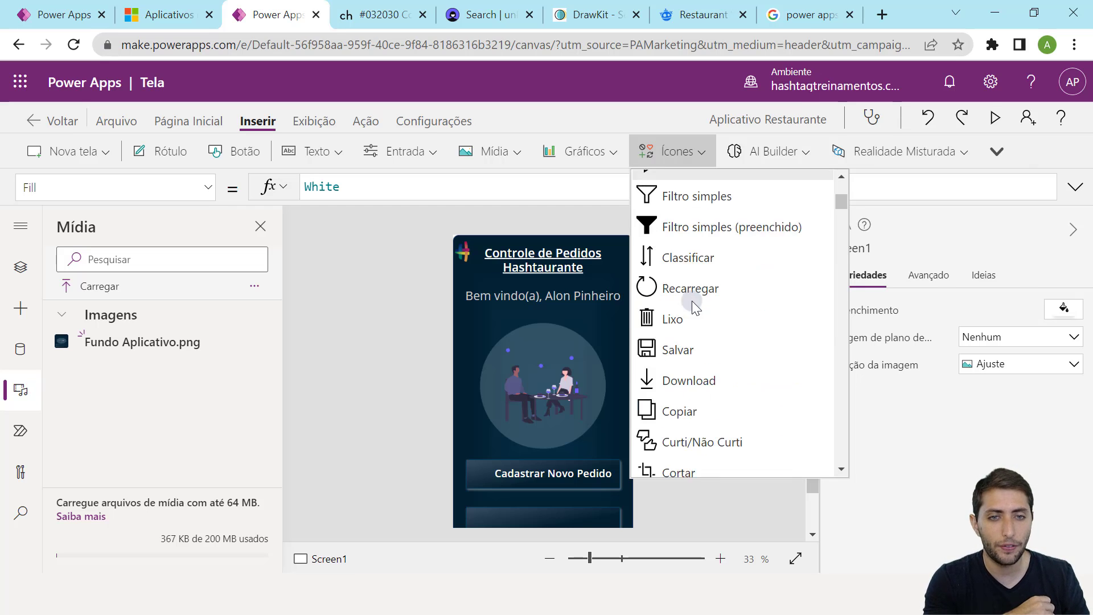
scroll(697, 322, down, 10)
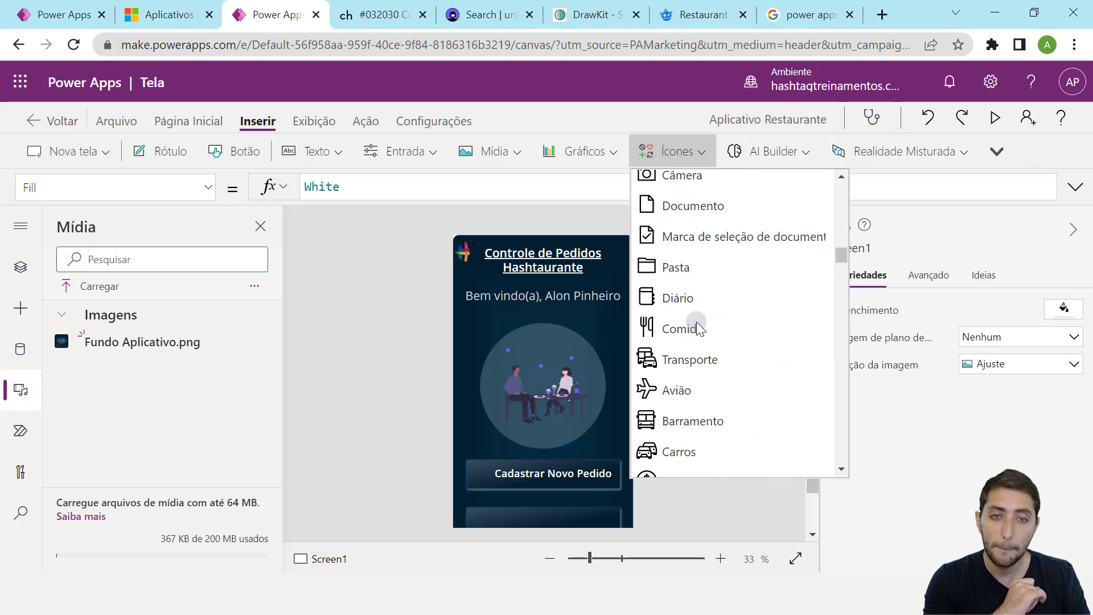
scroll(694, 323, up, 10)
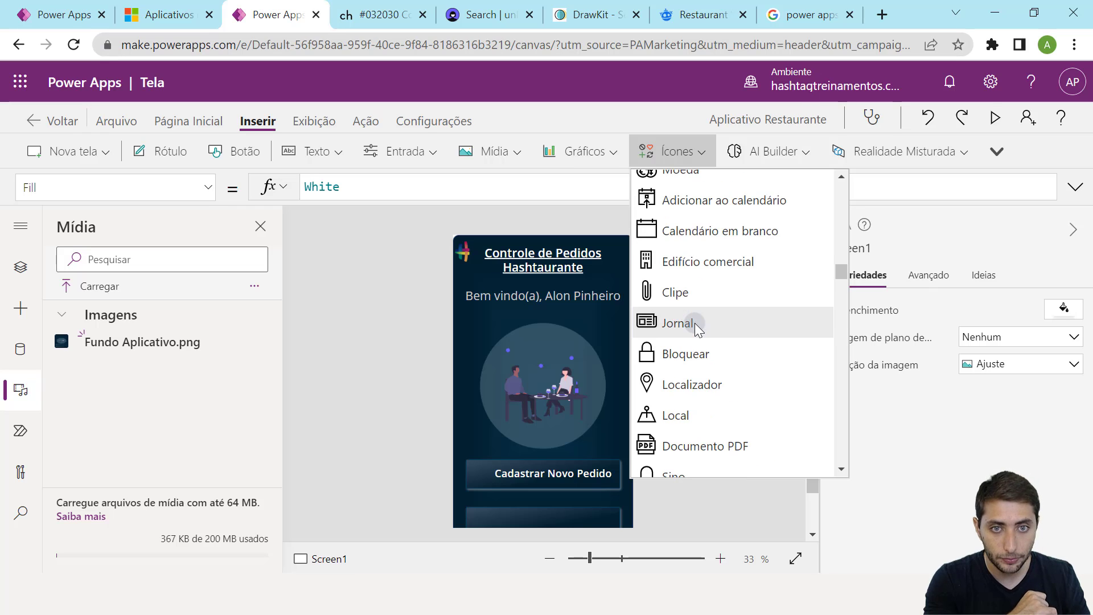
scroll(694, 323, up, 2)
scroll(694, 323, down, 5)
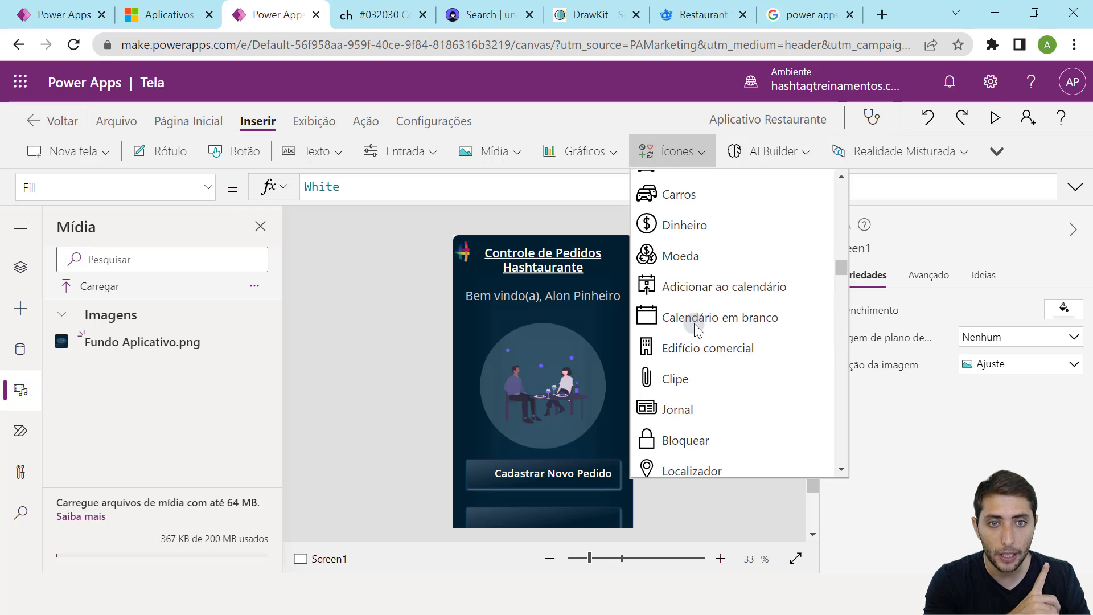
scroll(695, 323, up, 3)
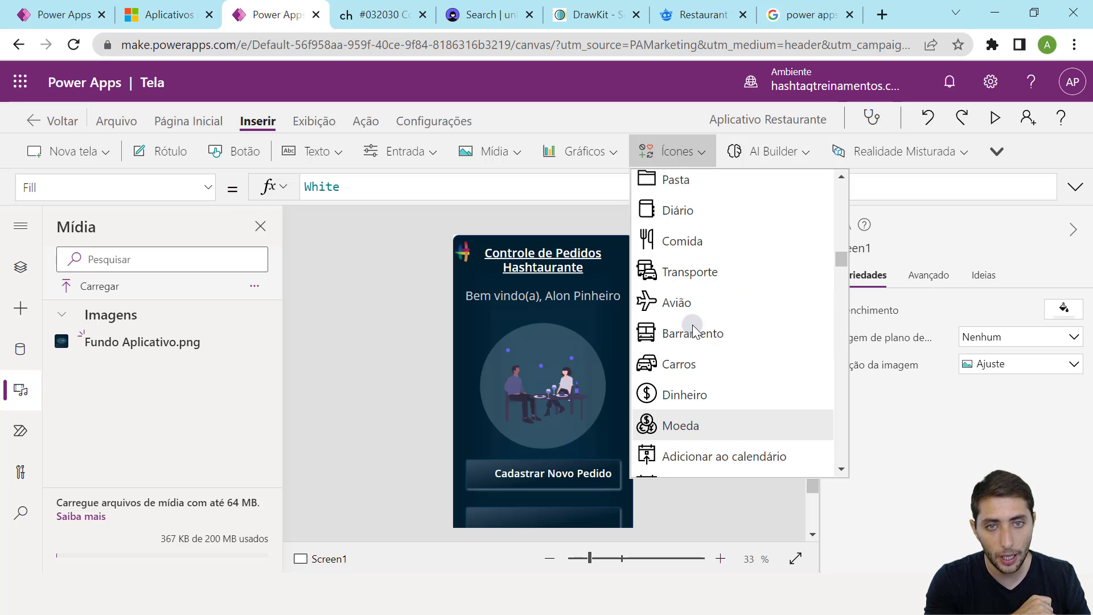
click(658, 235)
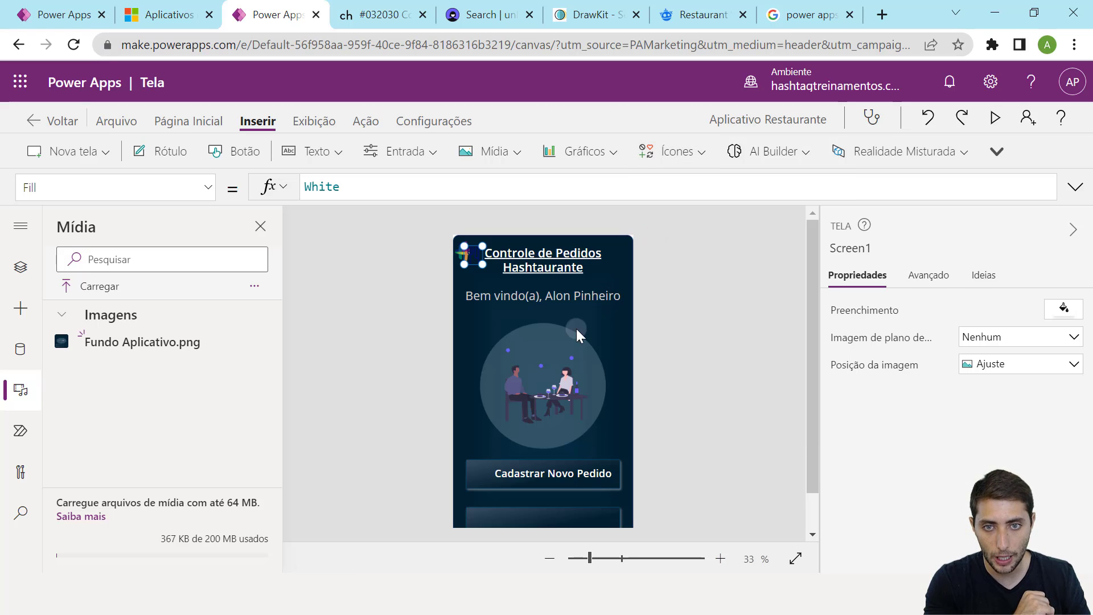
drag(476, 256, 478, 471)
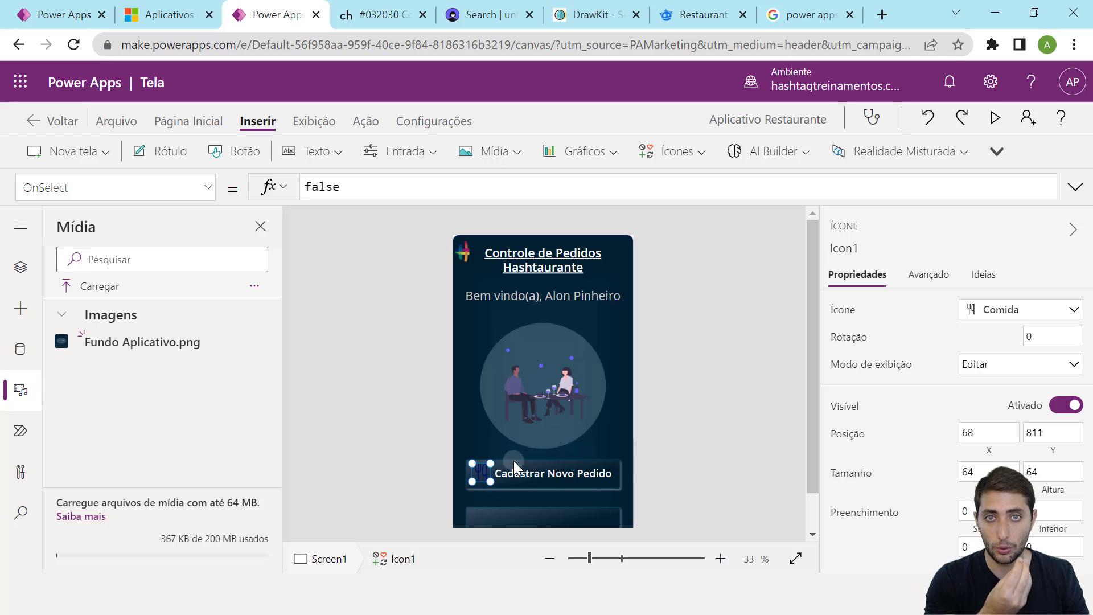
Set the Comida icon's colour to white, RGBA(255, 255, 255, 1).
scroll(954, 439, down, 5)
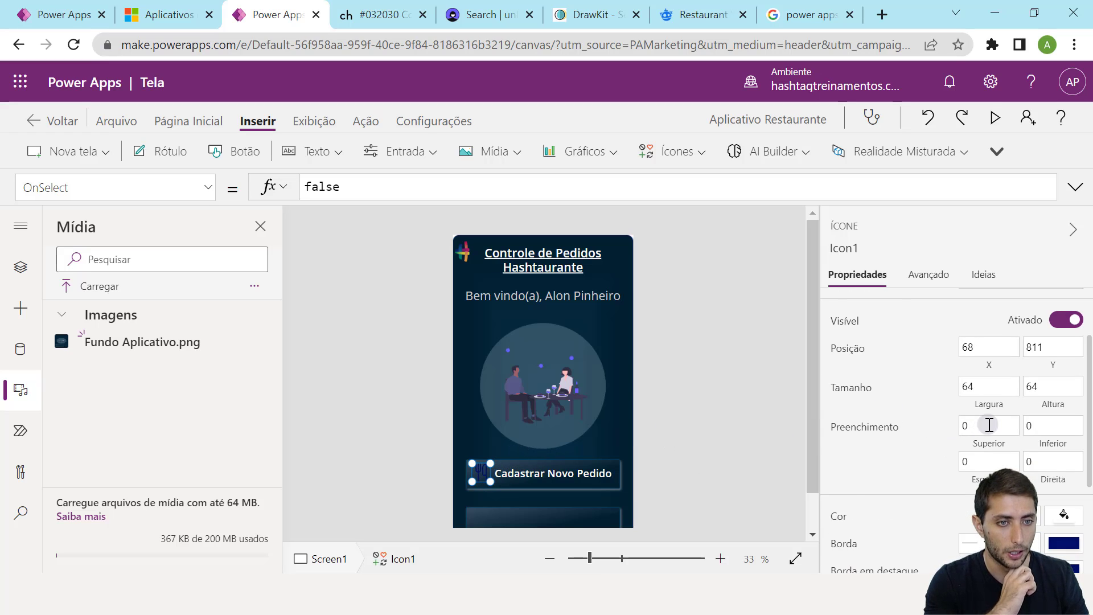
click(1021, 360)
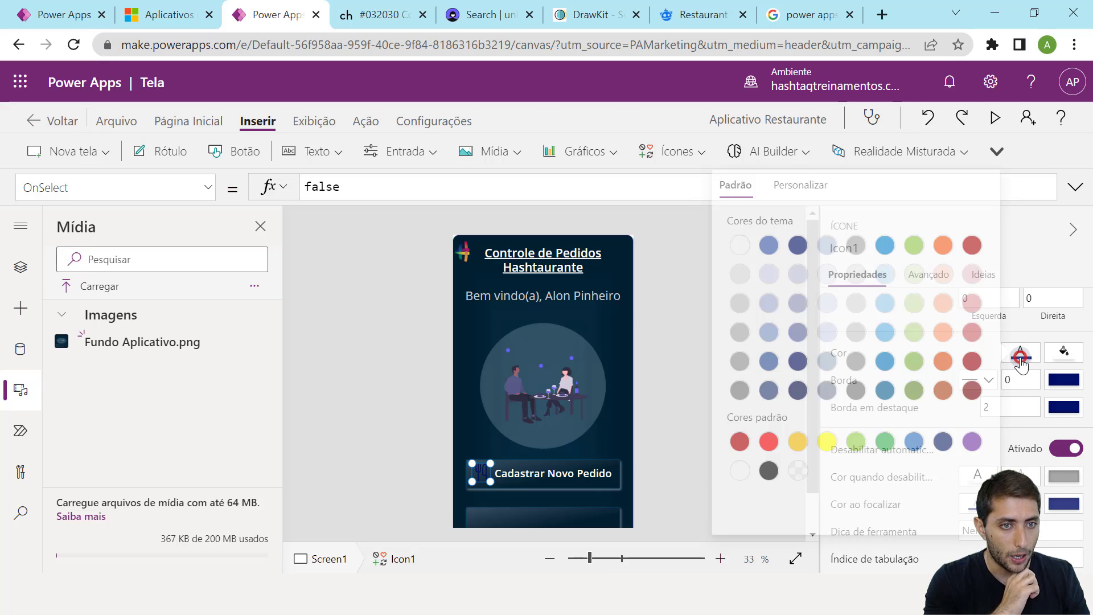
click(734, 247)
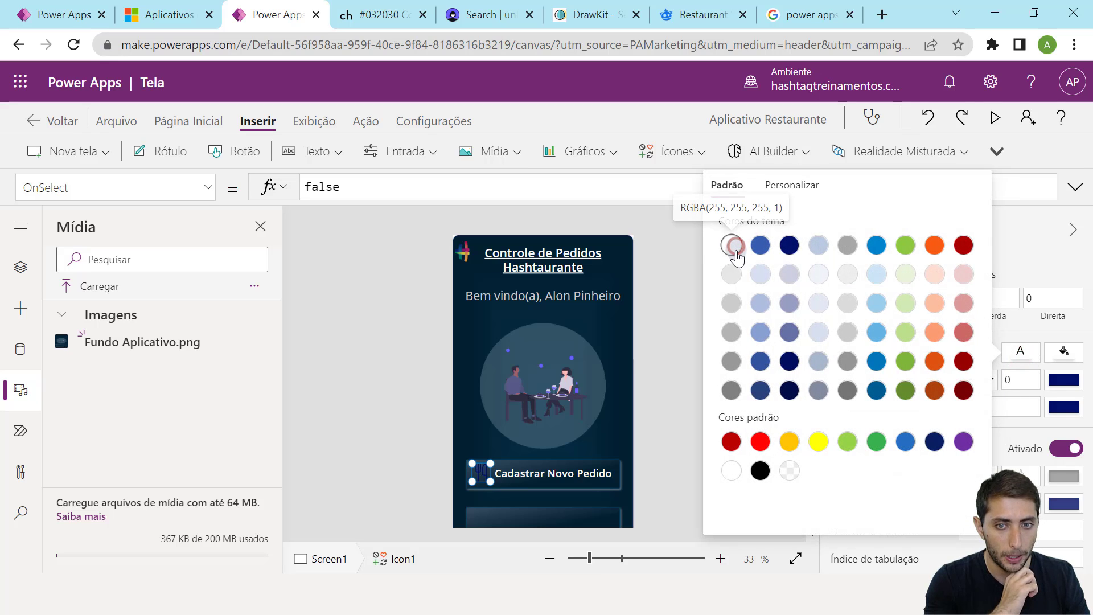
click(647, 440)
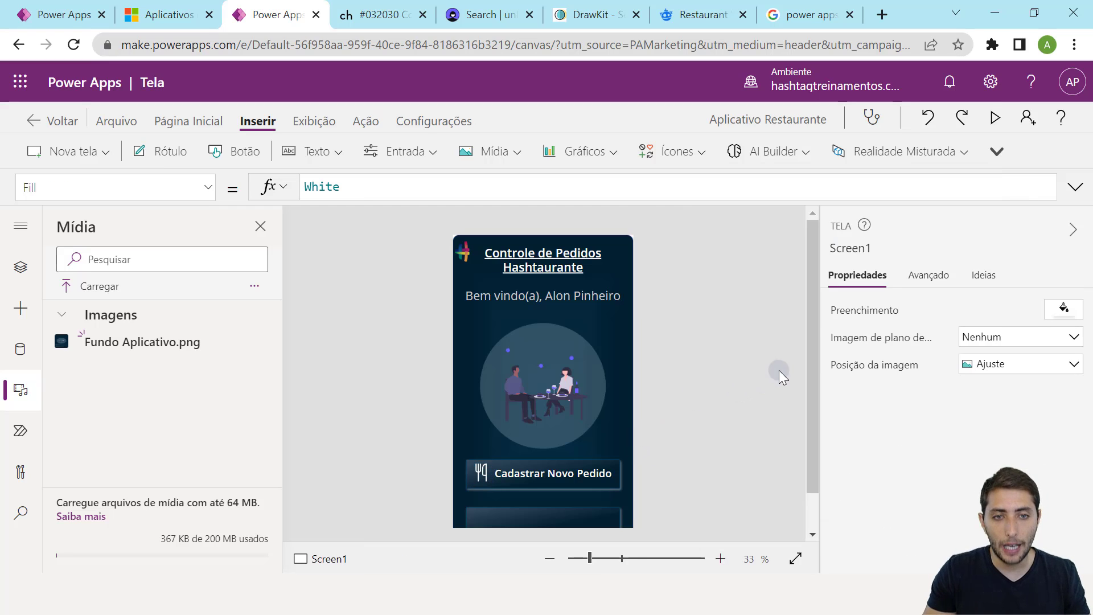
Duplicate the "Cadastrar Novo Pedido" label and place the copy over the lower empty button shape.
drag(813, 384, 810, 419)
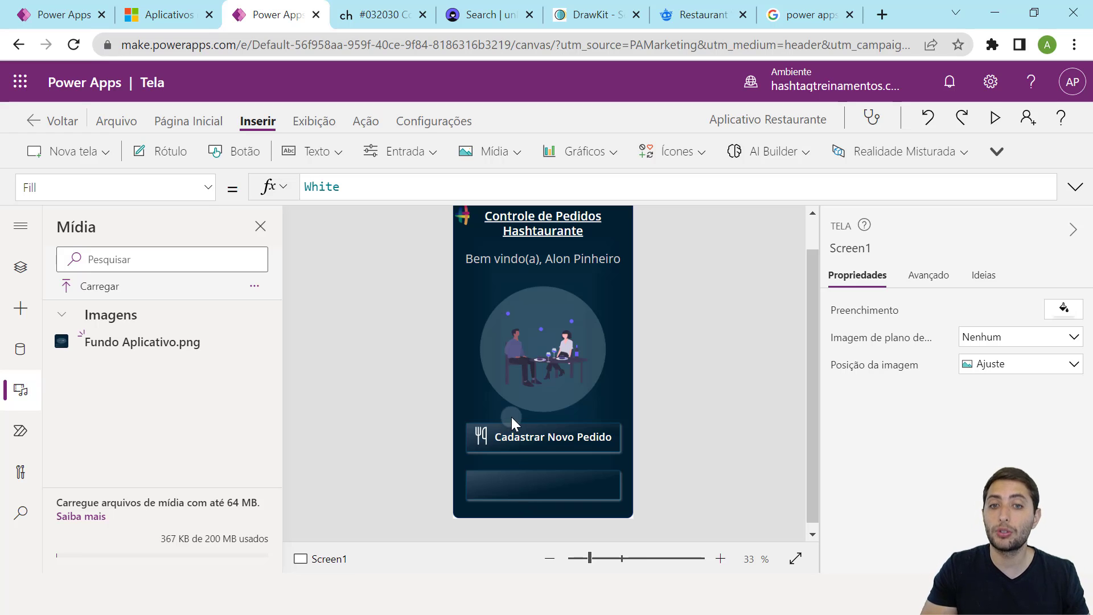
click(555, 436)
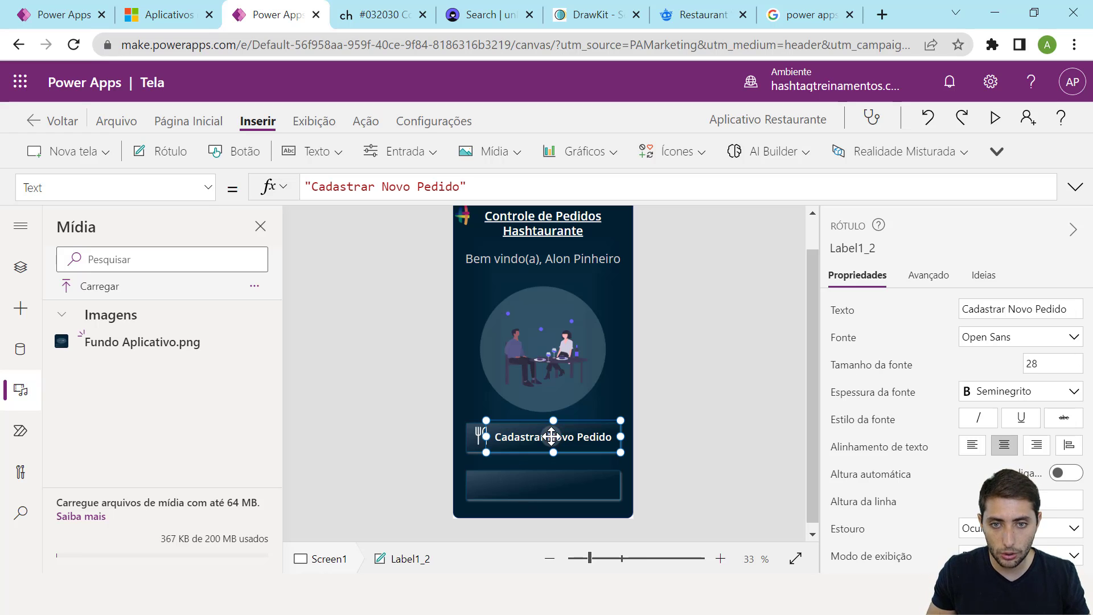
key(ctrl+c)
key(ctrl+v)
drag(544, 443, 541, 485)
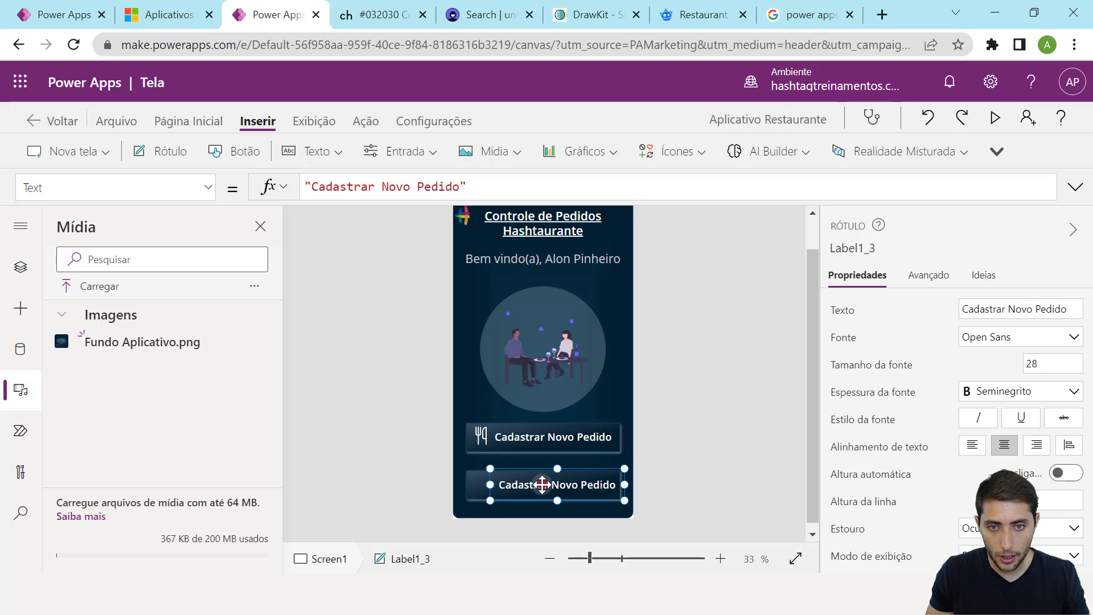
Replace the text of the label on the lower button with "Visualizar Pedidos".
double_click(542, 484)
text(V)
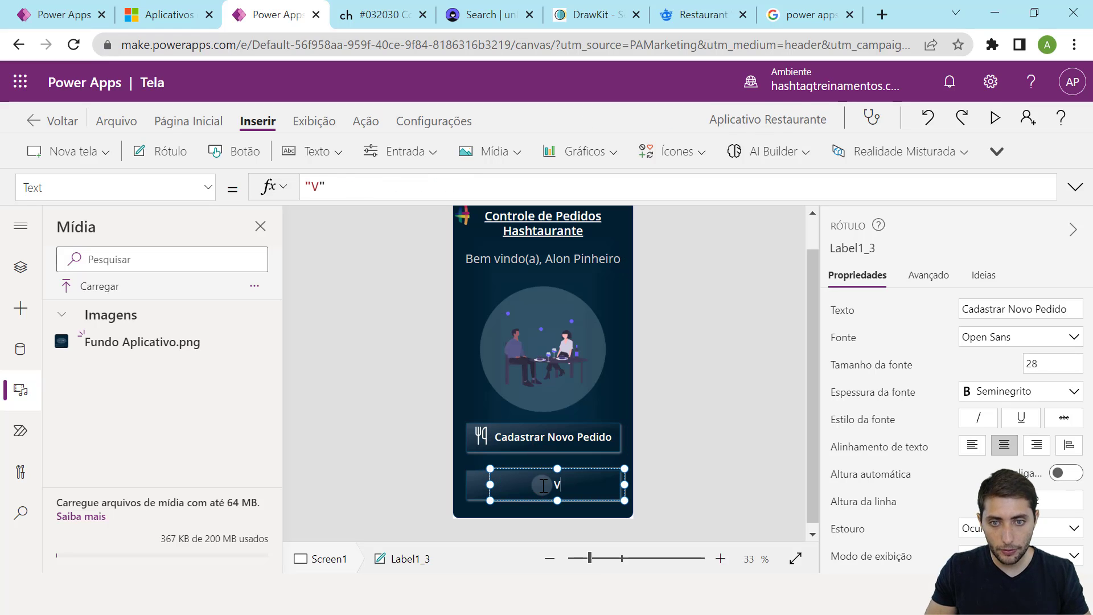
text(isualizar Pedidos)
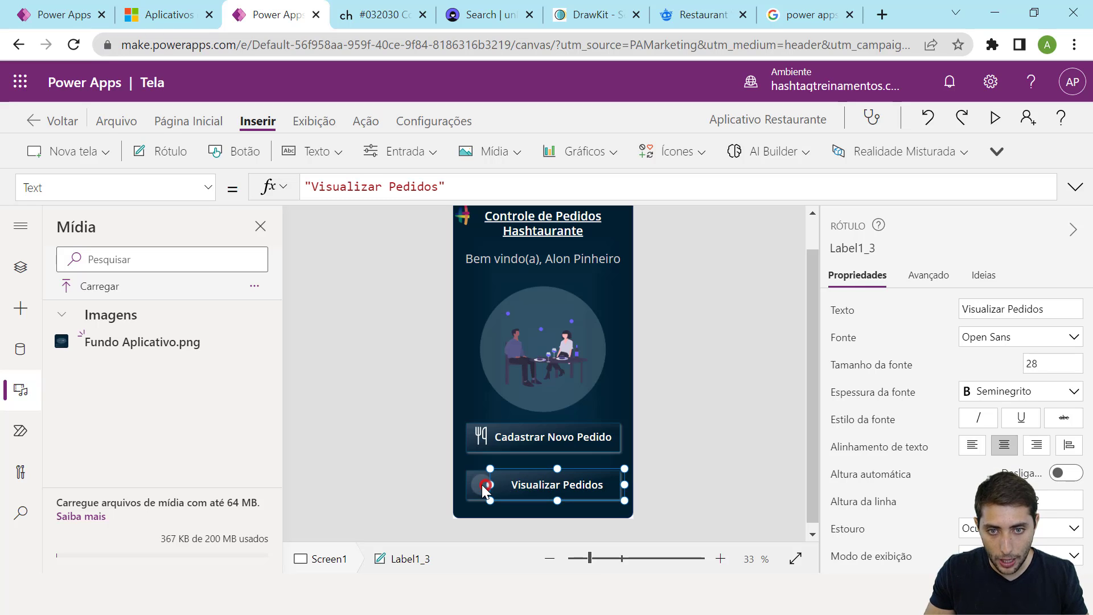
Shift the "Visualizar Pedidos" label to the left so it sits centred on the lower button shape.
mouse_move(481, 484)
mouse_down()
mouse_move(457, 488)
mouse_move(493, 489)
mouse_up()
key(Left)
key(Left)
key(Left)
key(Left)
key(Left)
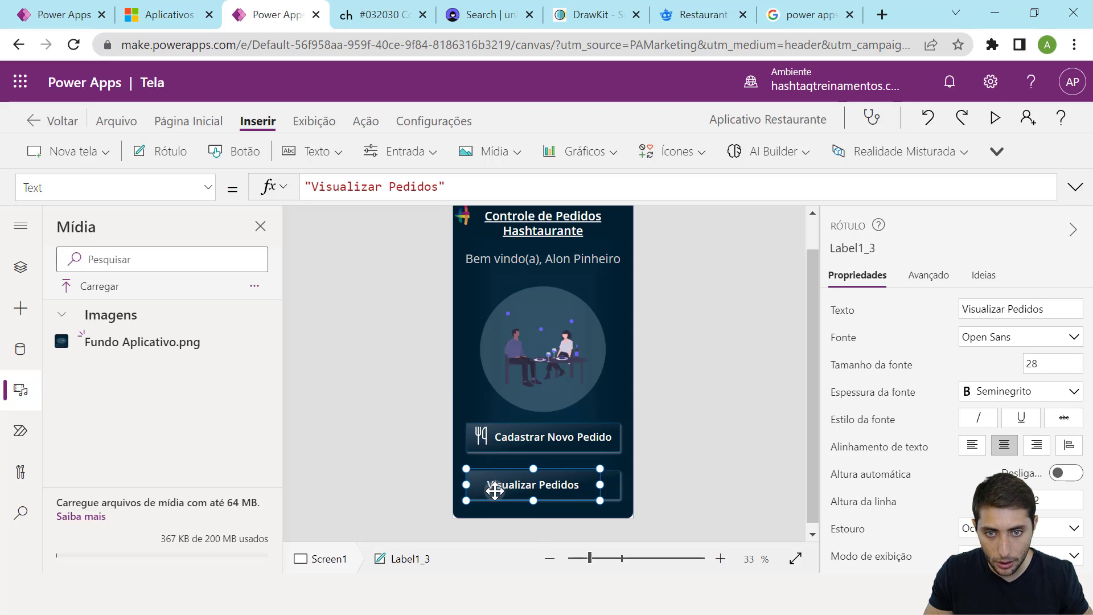
key(Right)
key(Right)
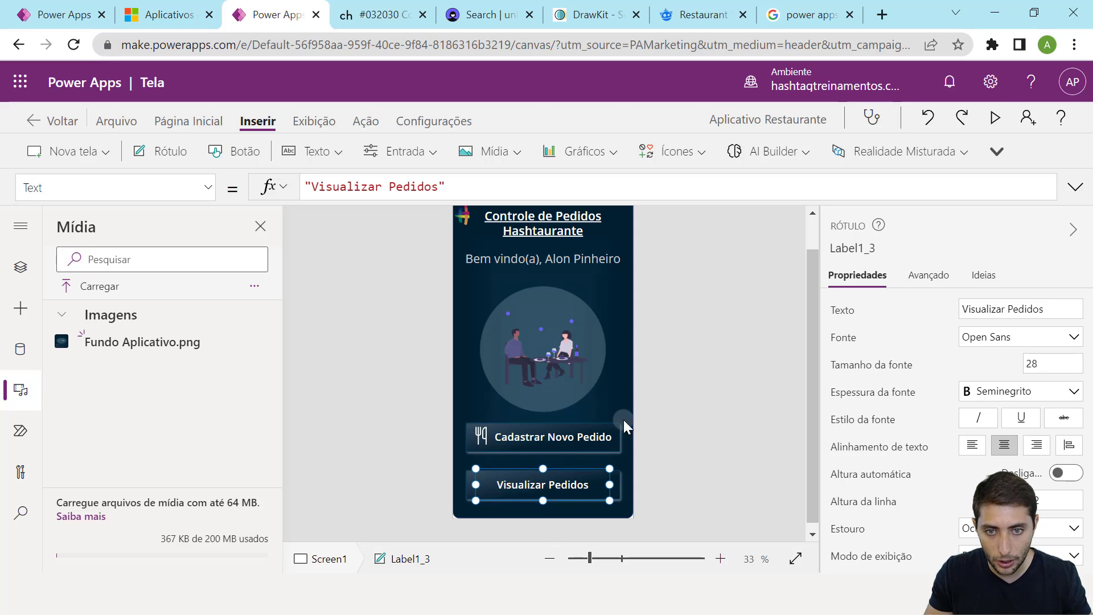
click(674, 411)
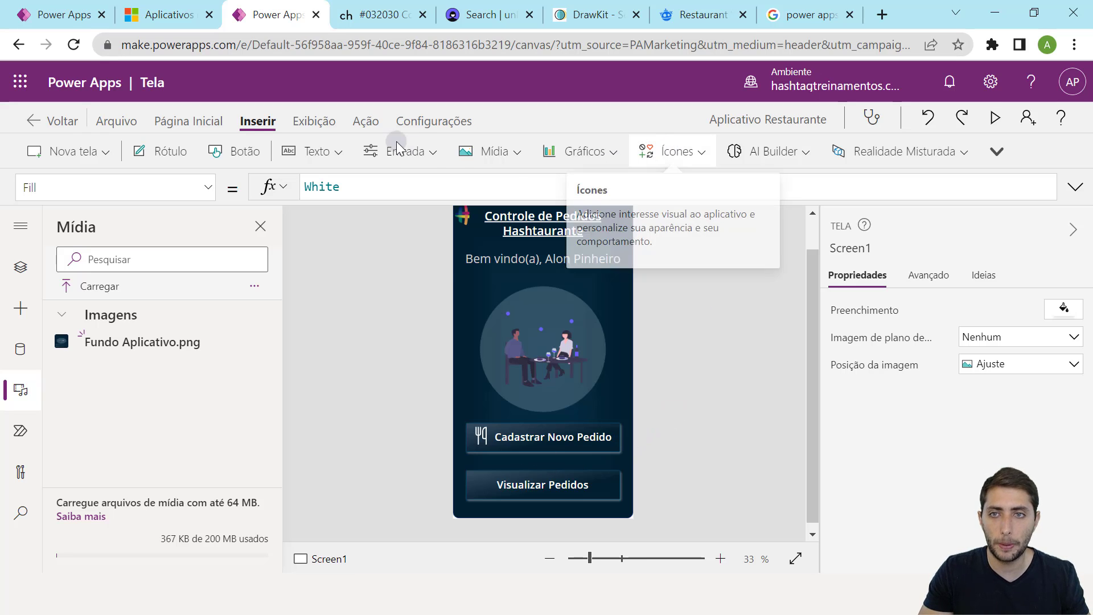
Insert the Lista de detalhes icon and place it inside the lower button, left of the "Visualizar Pedidos" text.
click(652, 153)
scroll(709, 273, down, 5)
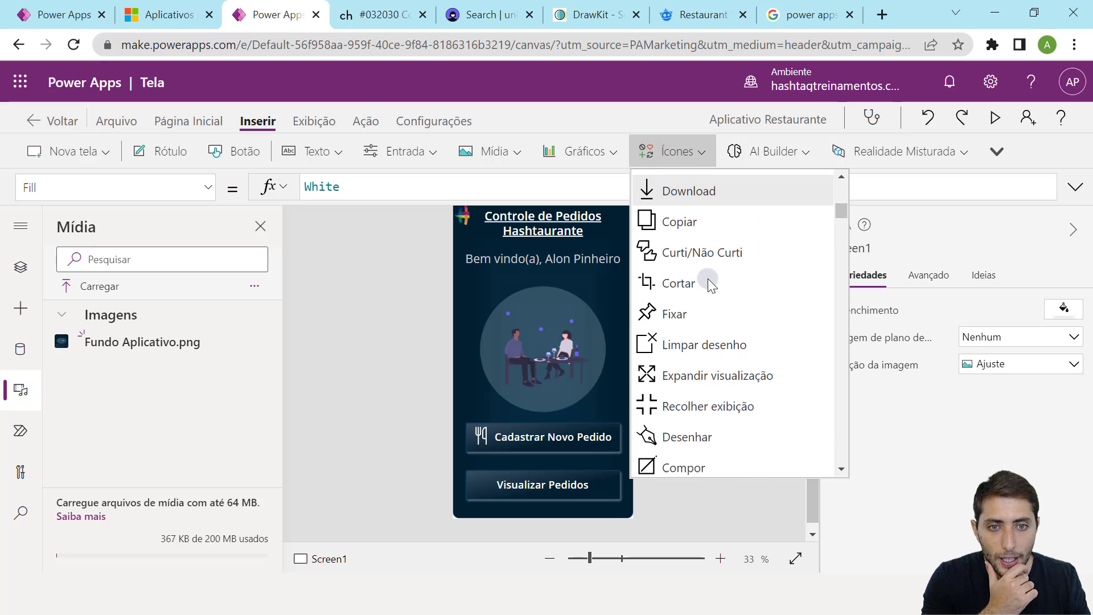
scroll(699, 287, down, 10)
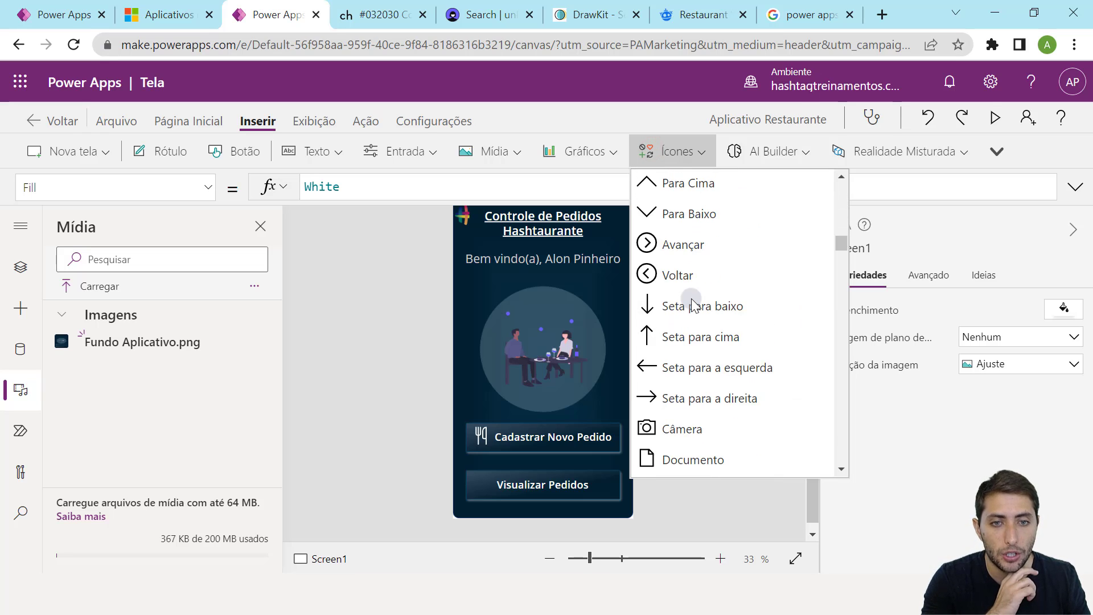
scroll(695, 306, down, 10)
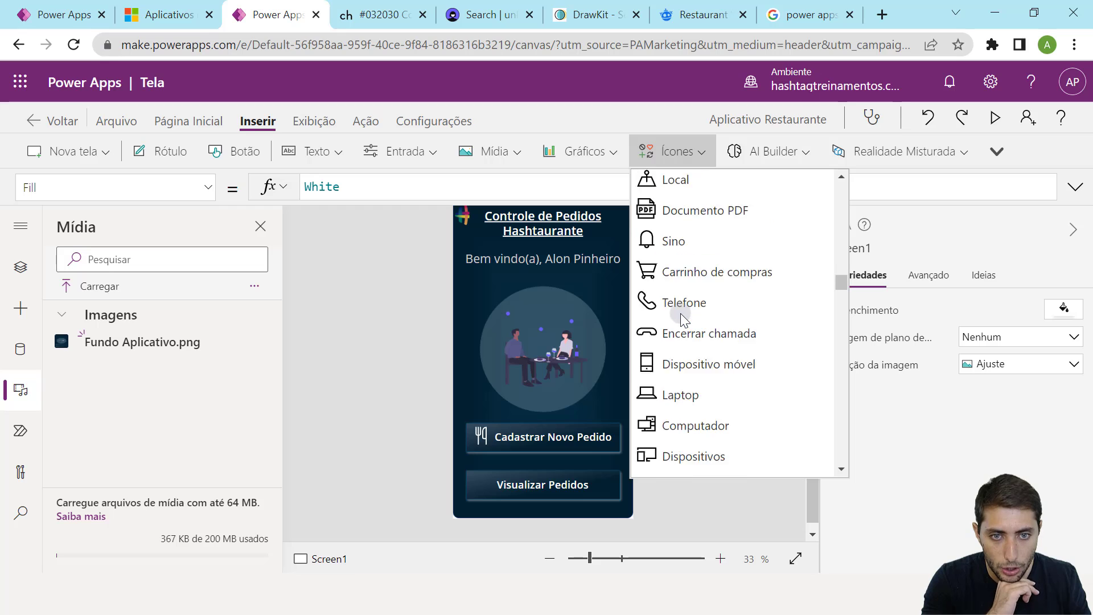
scroll(694, 322, down, 9)
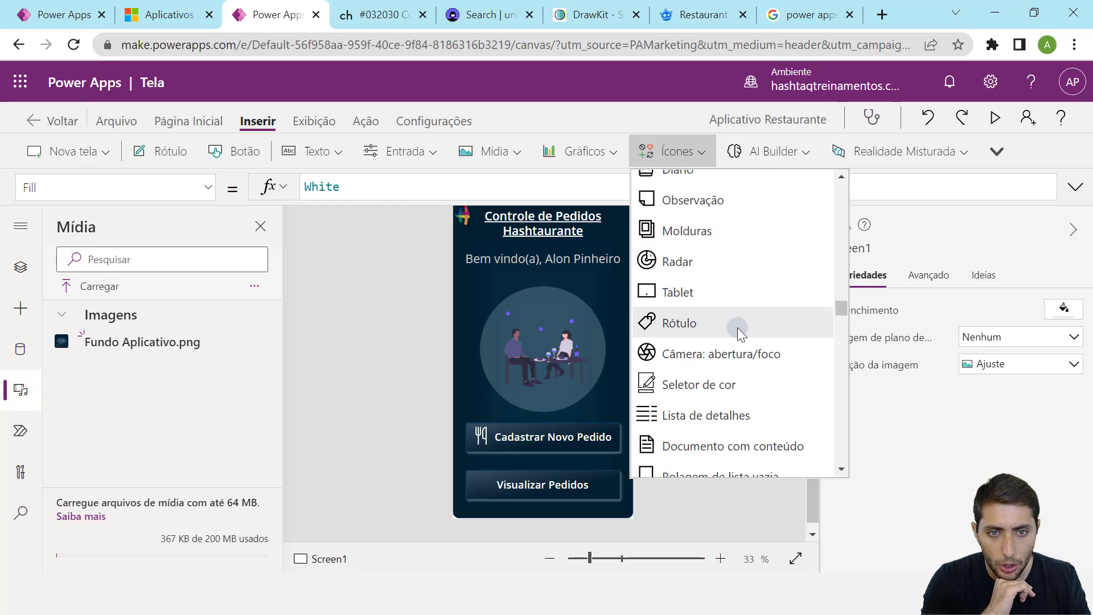
scroll(739, 370, down, 3)
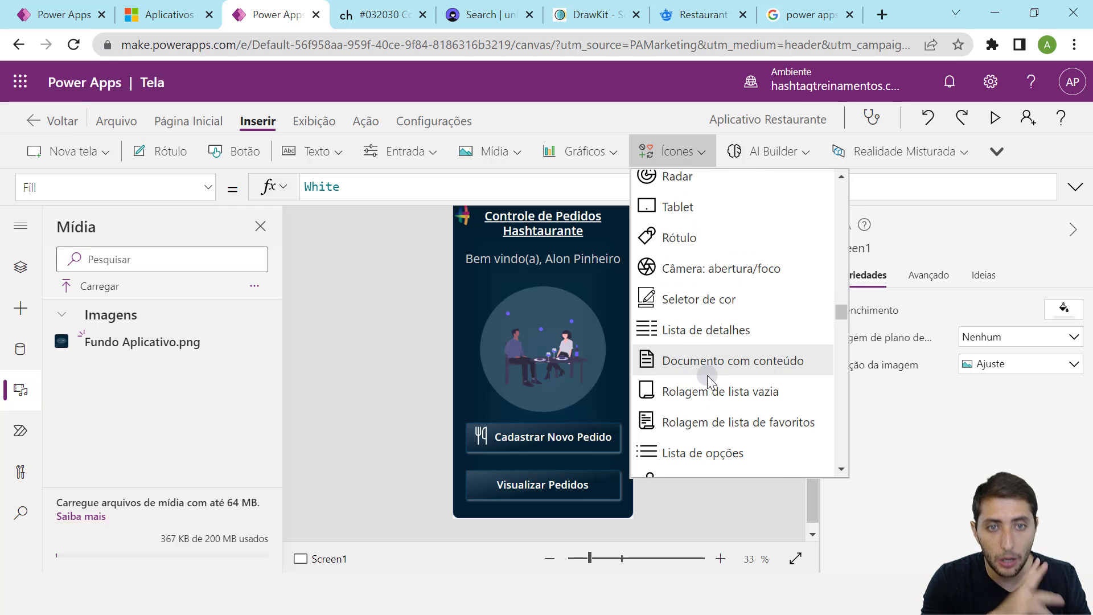
click(681, 330)
drag(473, 221, 481, 484)
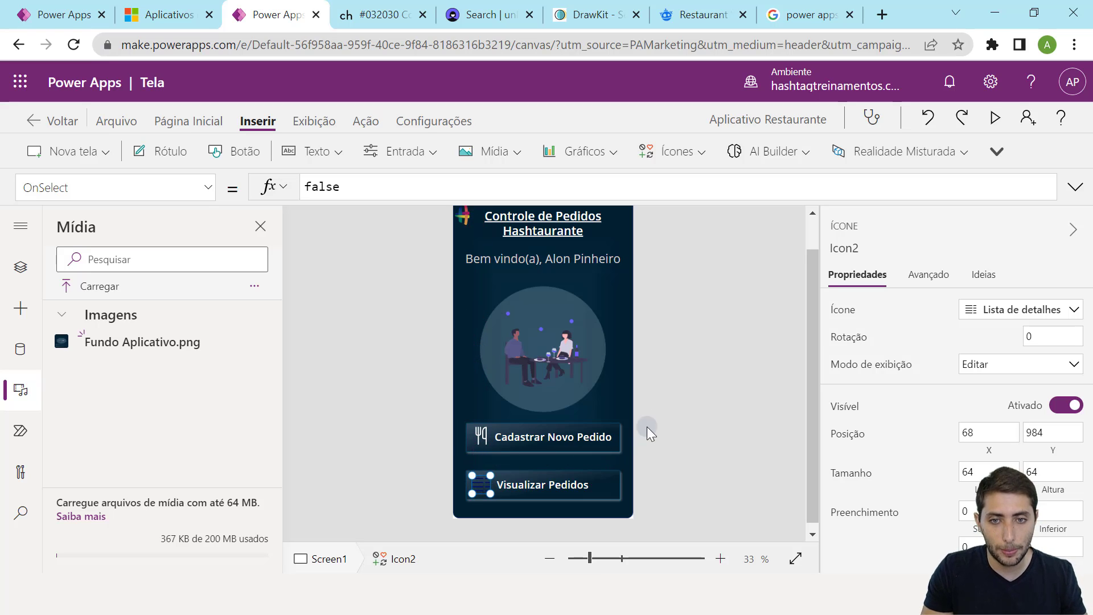
Set the colour of the Lista de detalhes icon in the "Visualizar Pedidos" button to white.
scroll(958, 367, down, 4)
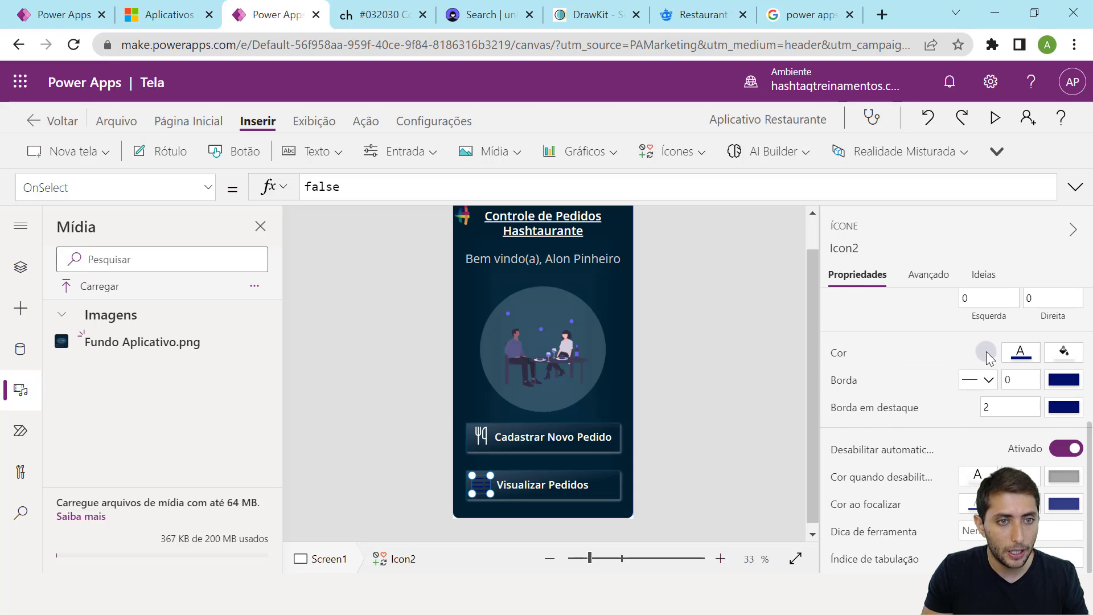
click(1019, 359)
click(734, 249)
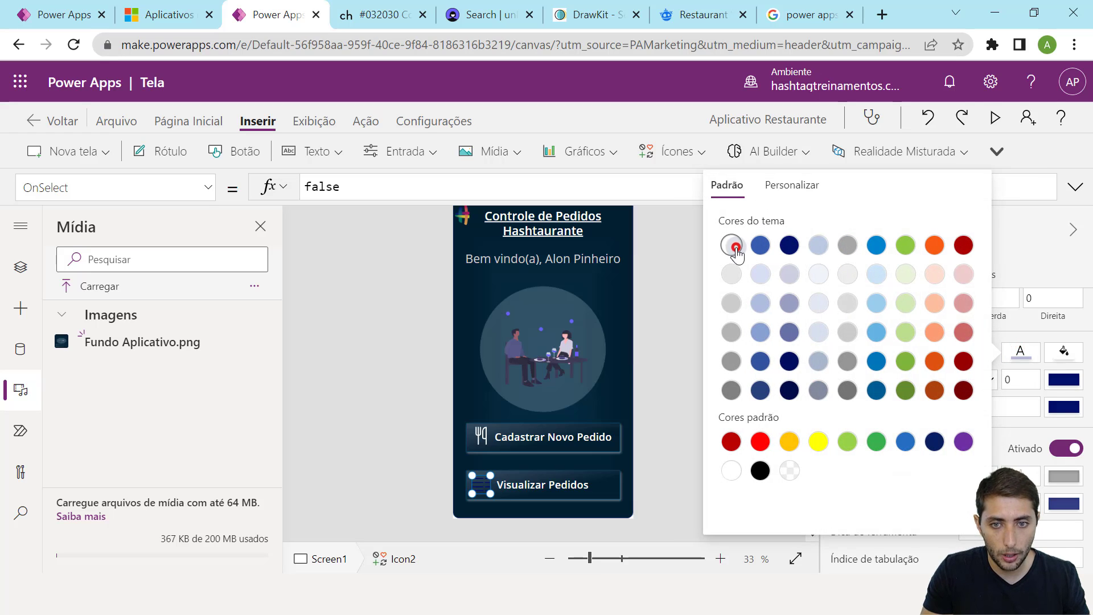
click(668, 387)
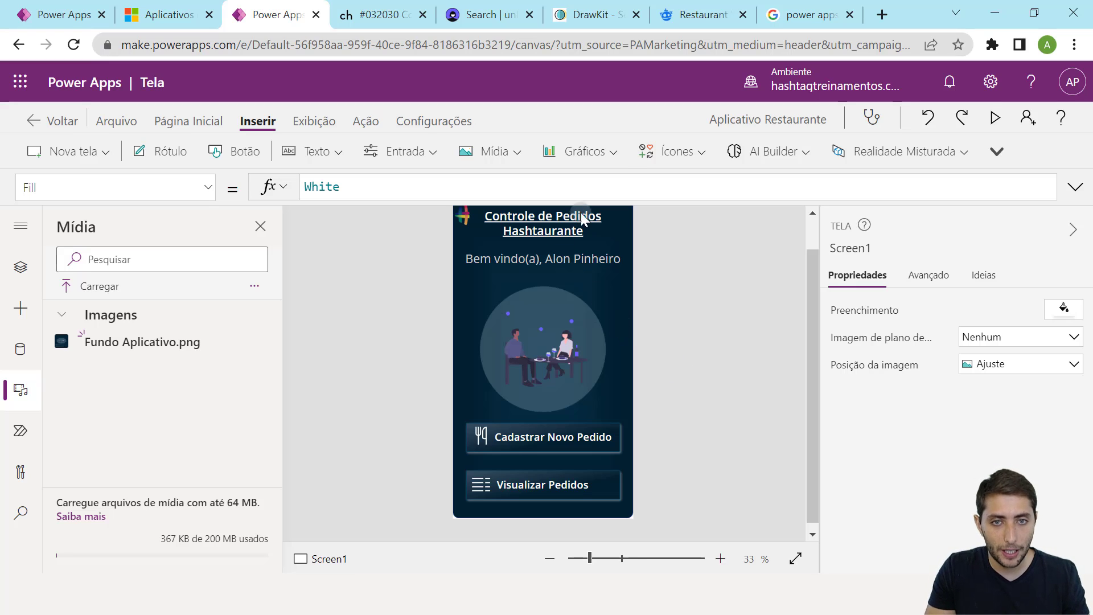
Preview the app to review the finished home screen, and return to editing.
click(995, 119)
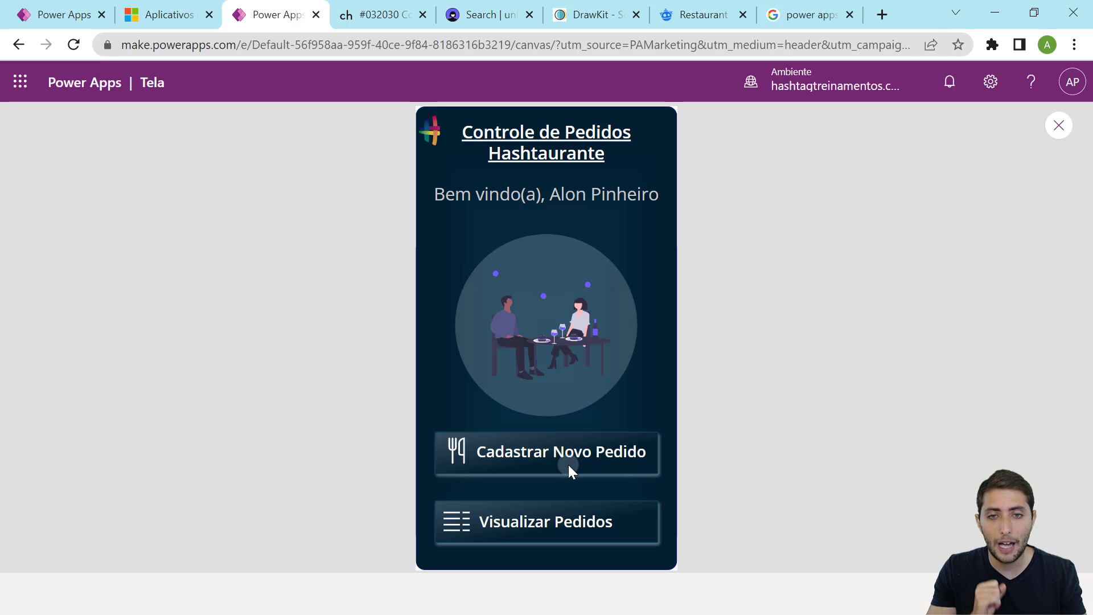
click(1055, 129)
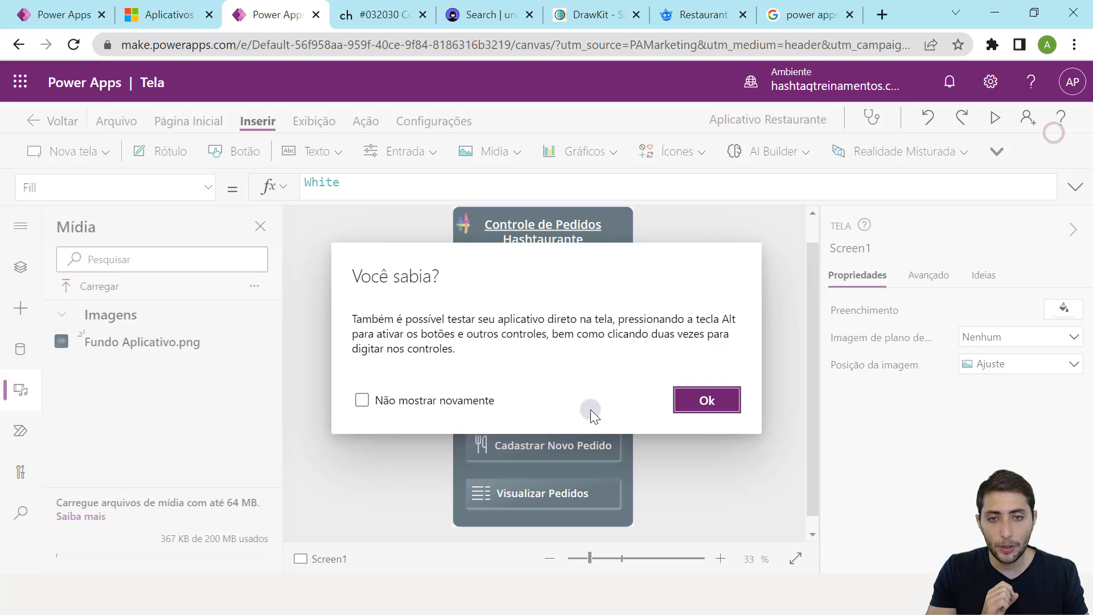
click(698, 403)
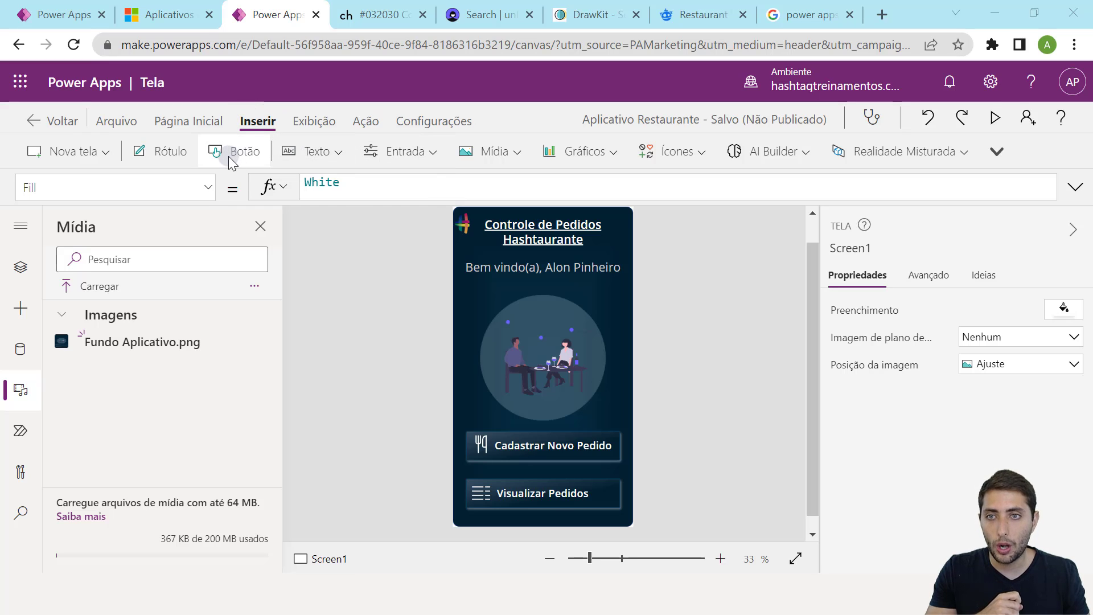
Insert a button control and fit it over the "Cadastrar Novo Pedido" button shape, about 545 wide by 113 high.
click(391, 151)
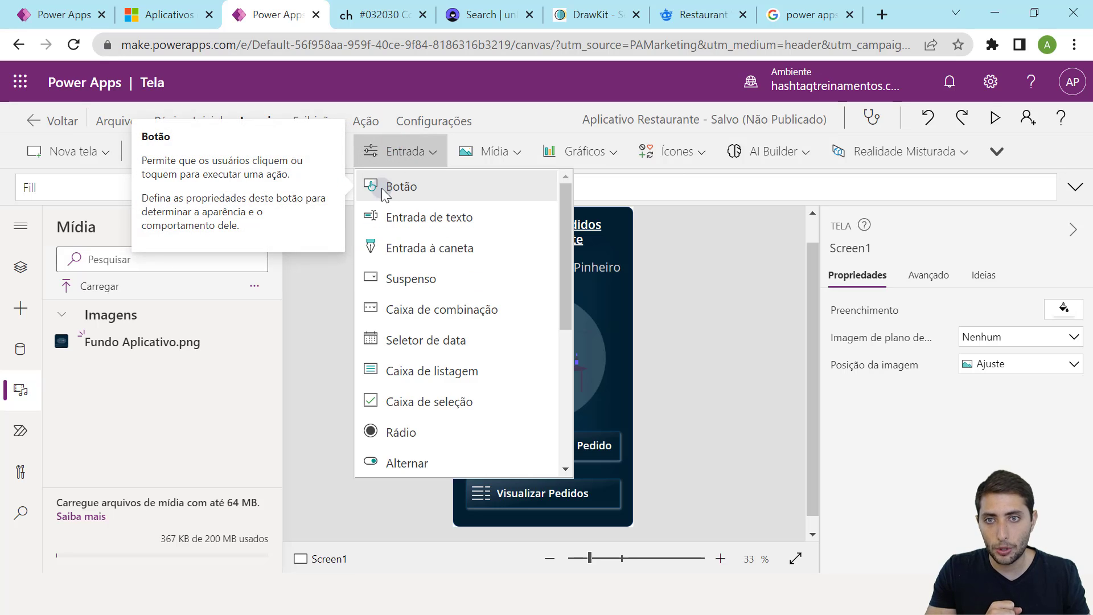
click(401, 153)
click(235, 152)
drag(563, 367, 621, 458)
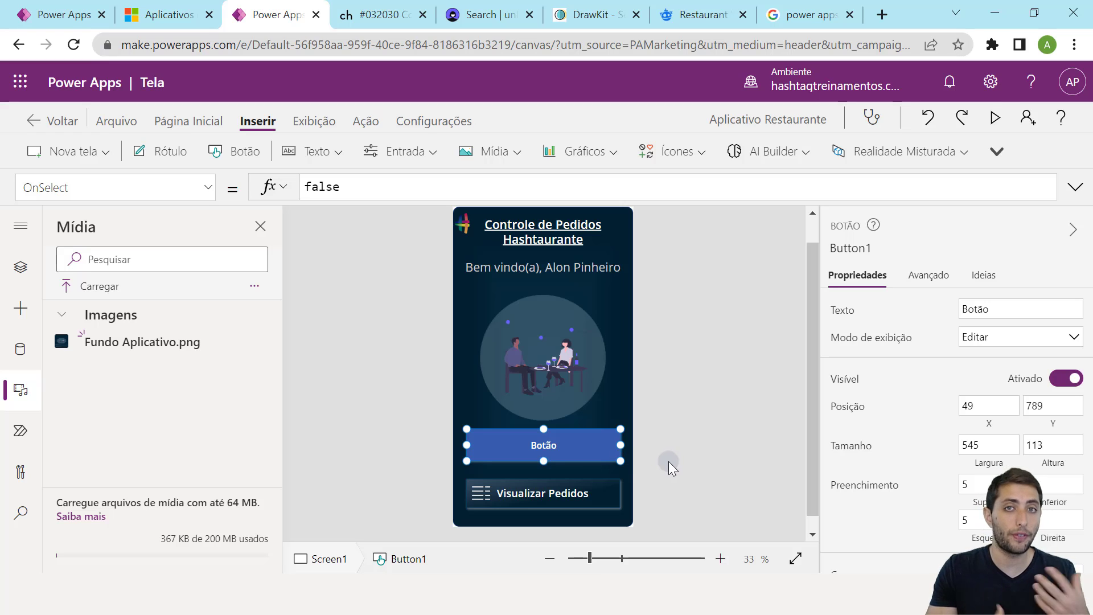
Clear the text of the new button covering "Cadastrar Novo Pedido".
double_click(548, 445)
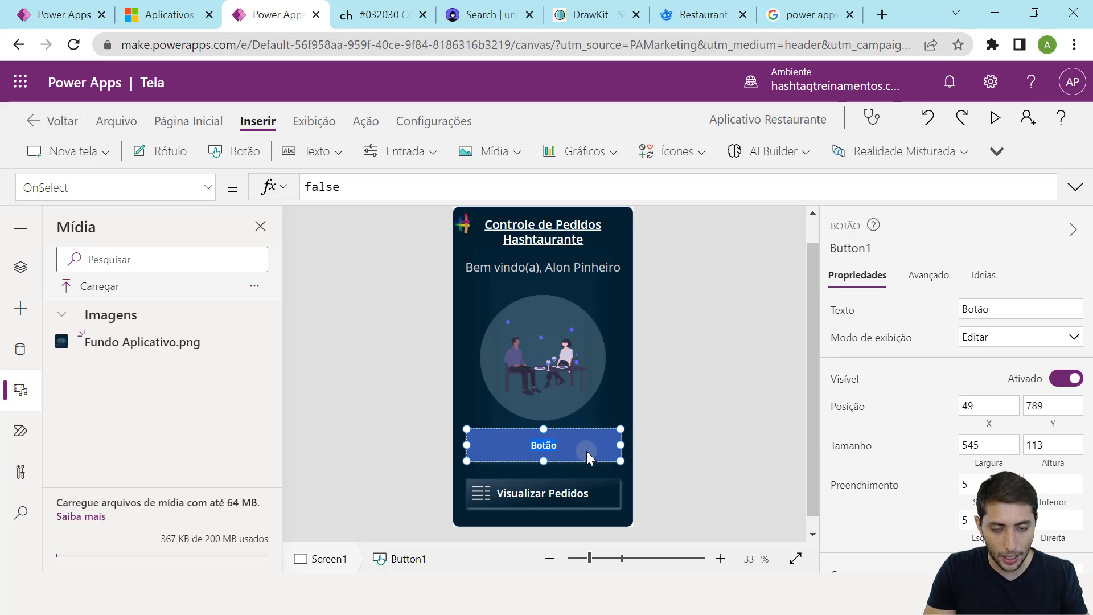
key(BackSpace)
click(693, 430)
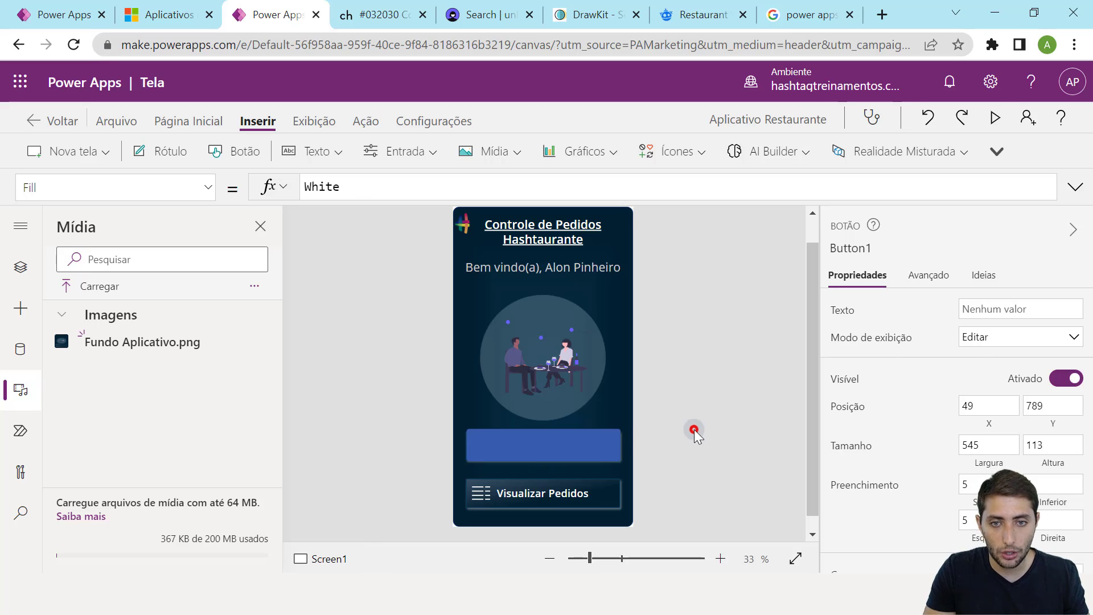
Set the fill of the blank button over "Cadastrar Novo Pedido" to transparent, RGBA(0, 0, 0, 0).
click(556, 447)
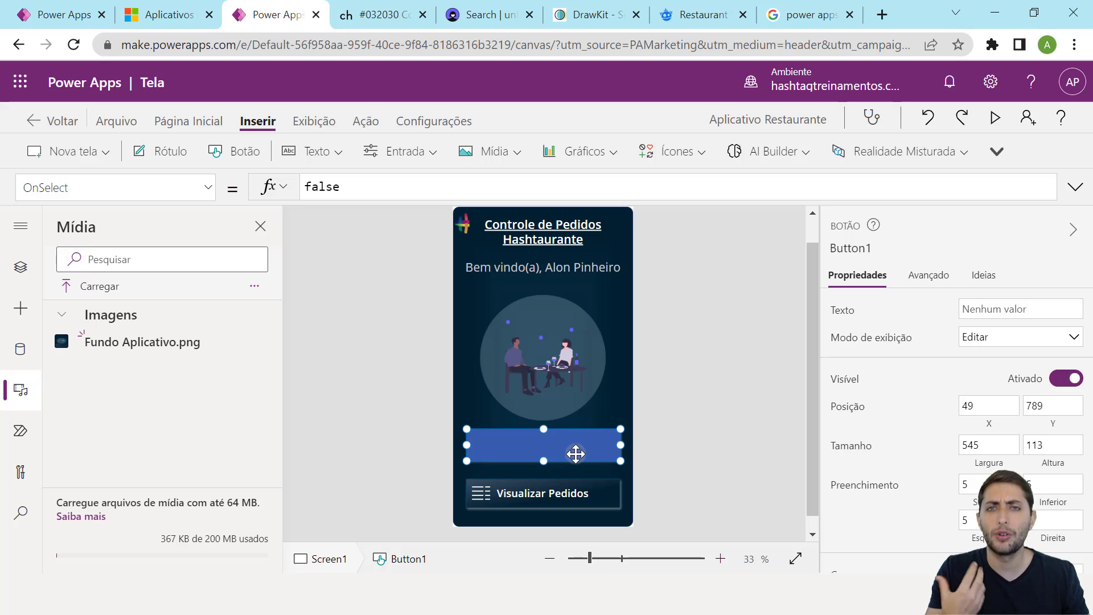
click(854, 400)
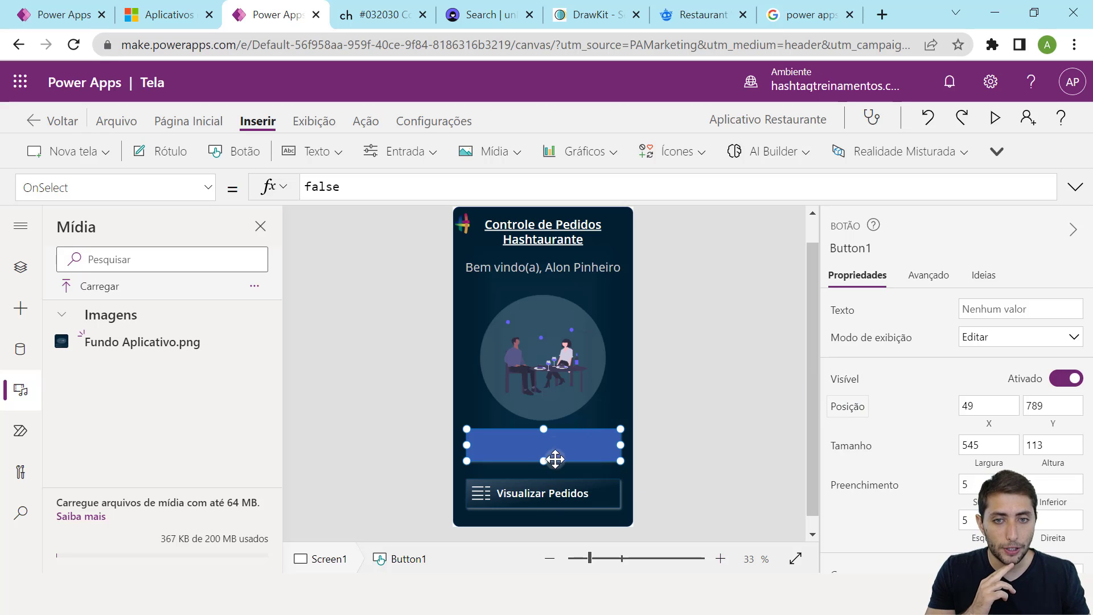
scroll(968, 398, down, 5)
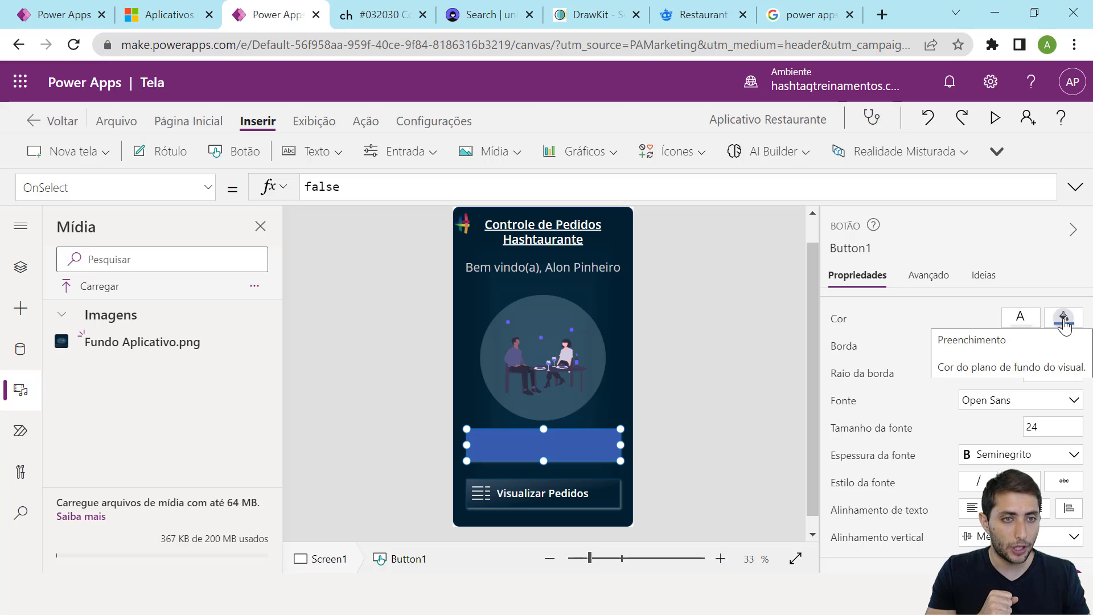
click(1063, 318)
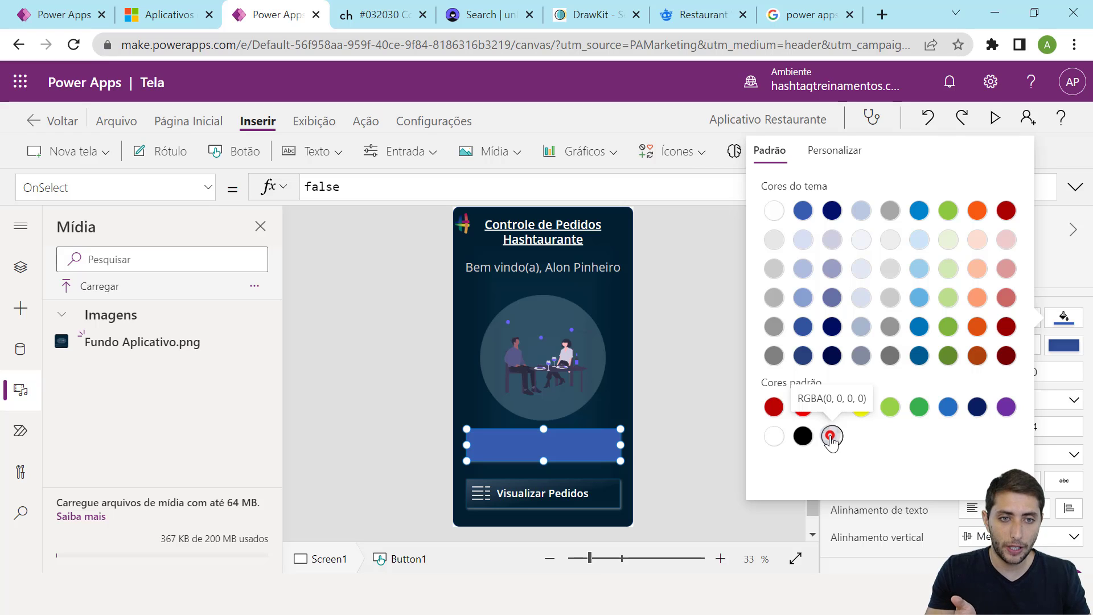
click(832, 436)
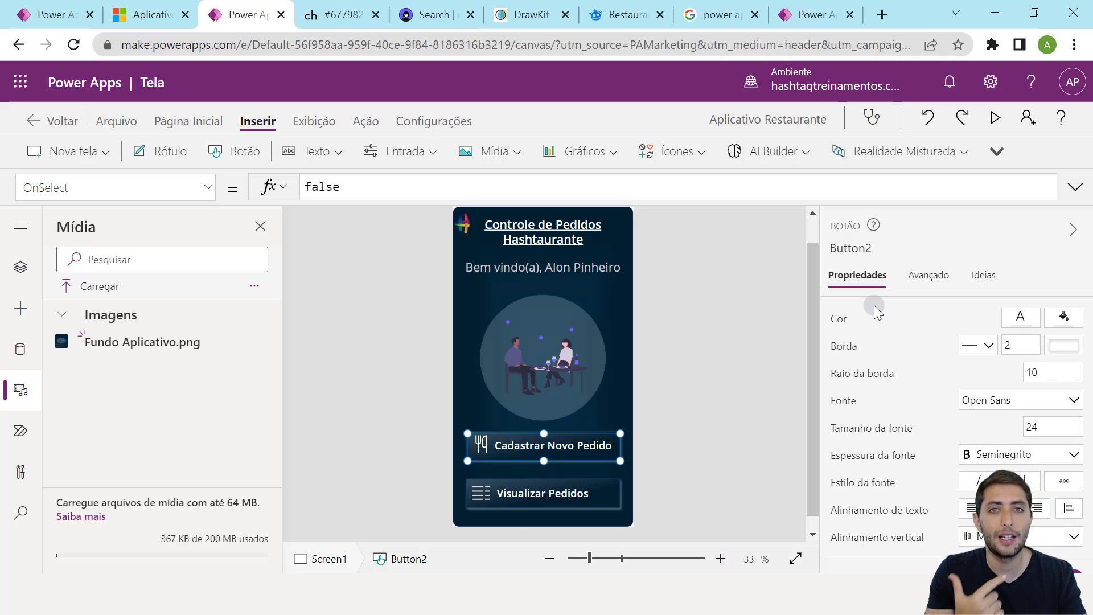
Preview the app, test the "Cadastrar Novo Pedido" button several times, and return to editing.
click(992, 126)
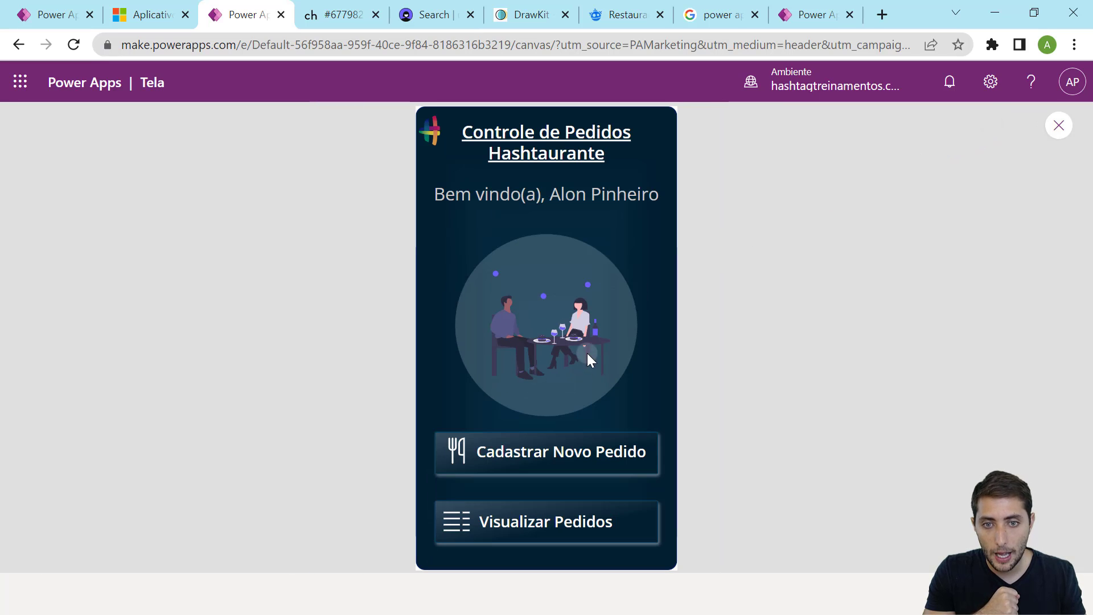
click(556, 451)
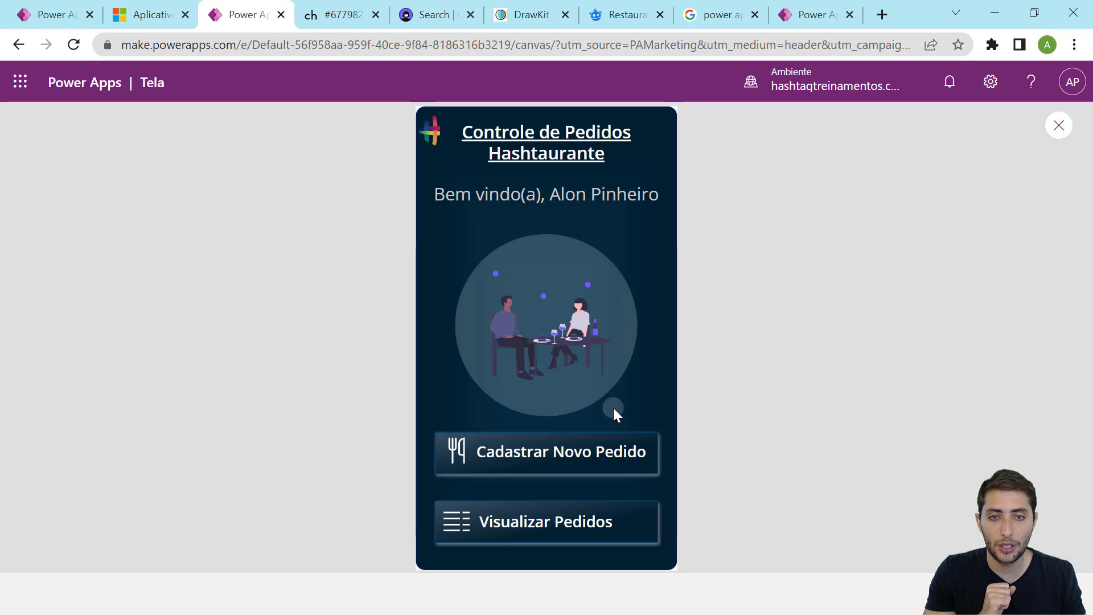
click(591, 452)
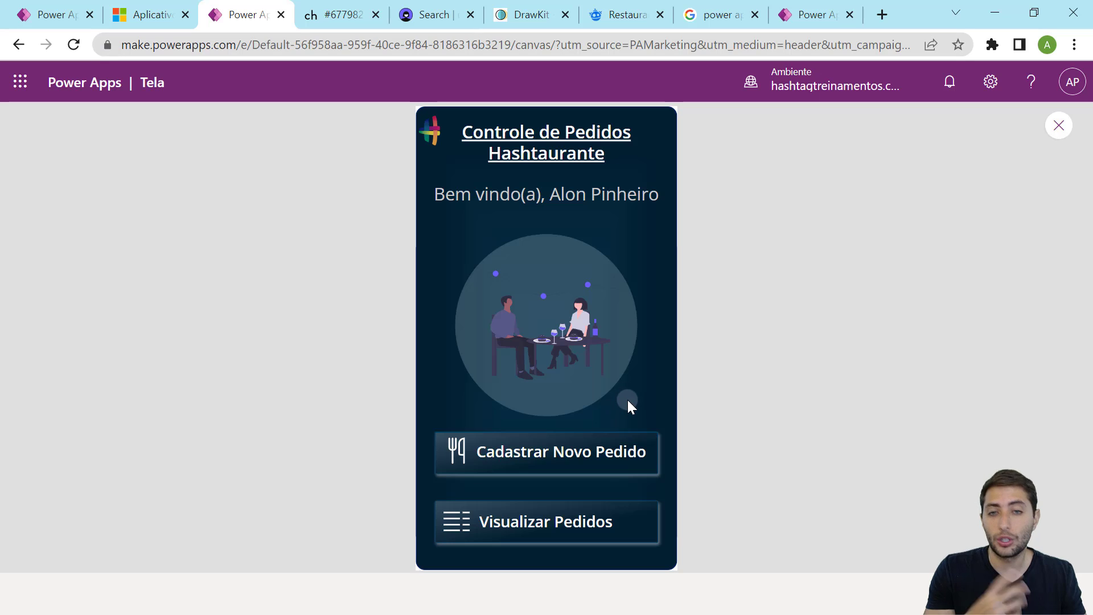
click(605, 454)
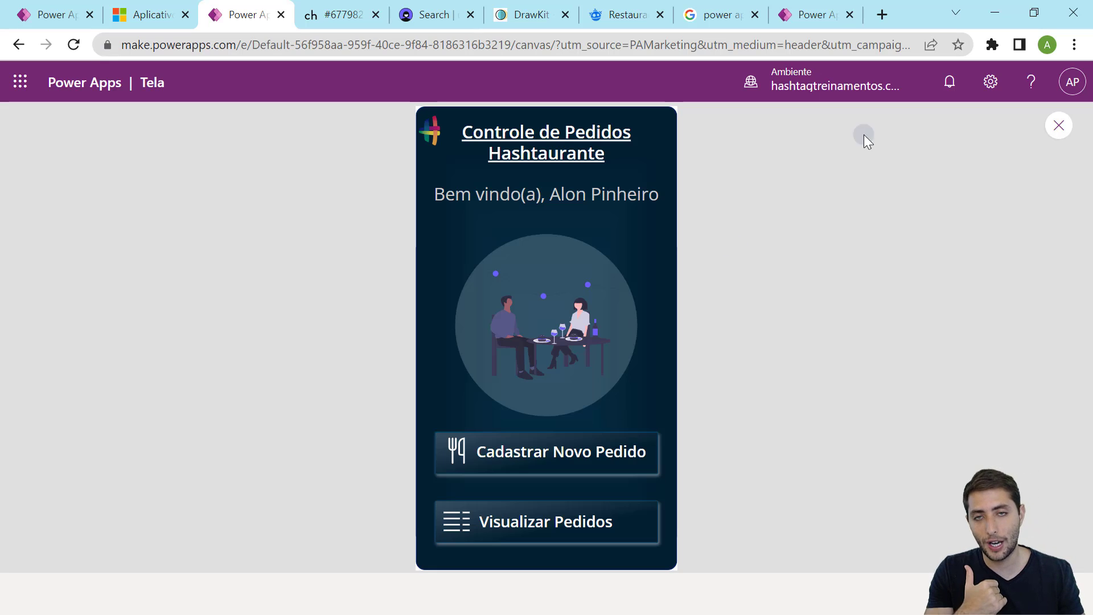
click(1057, 125)
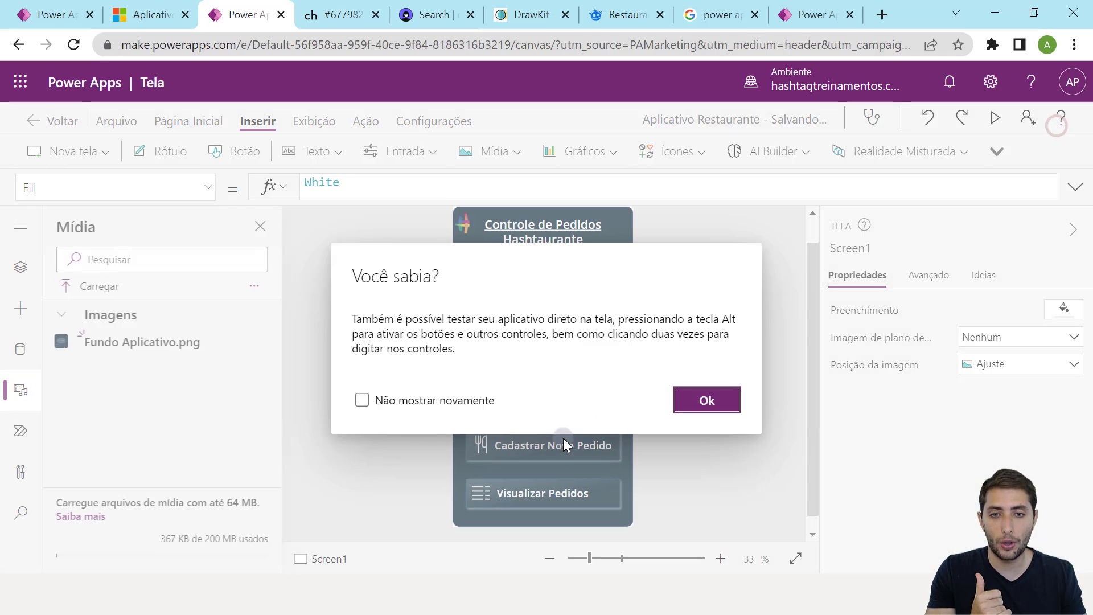
click(690, 398)
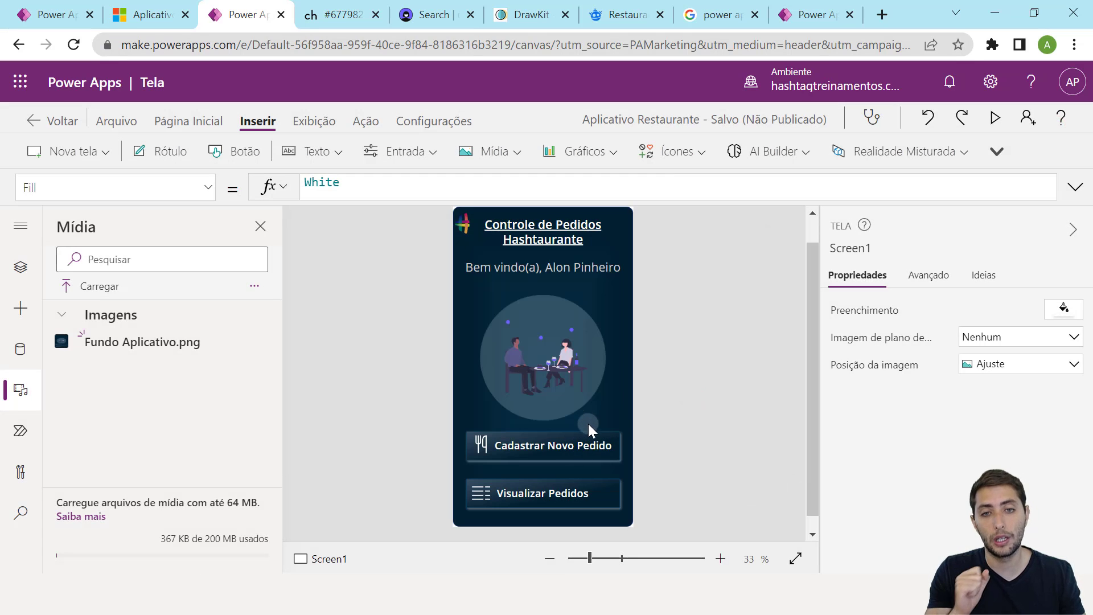
Open the HoverFill formula of the transparent button over "Cadastrar Novo Pedido" and select its RGBA function name.
click(605, 450)
scroll(1002, 356, down, 10)
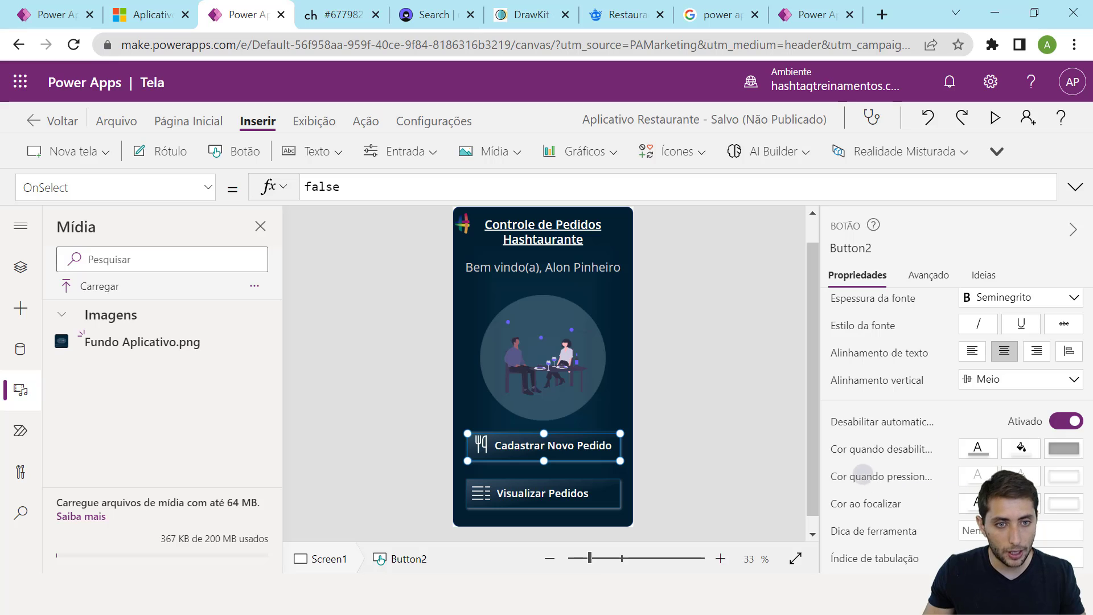
mouse_move(823, 457)
mouse_down()
mouse_move(940, 495)
mouse_move(1086, 489)
mouse_up()
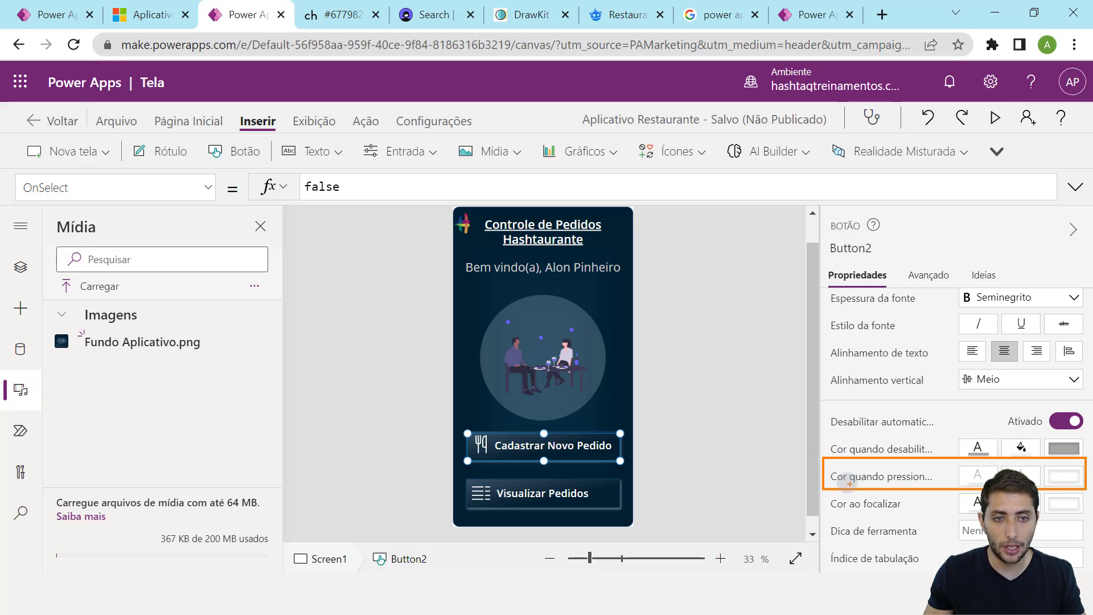
mouse_move(822, 494)
mouse_down()
mouse_move(929, 506)
mouse_move(979, 525)
mouse_move(1087, 517)
mouse_up()
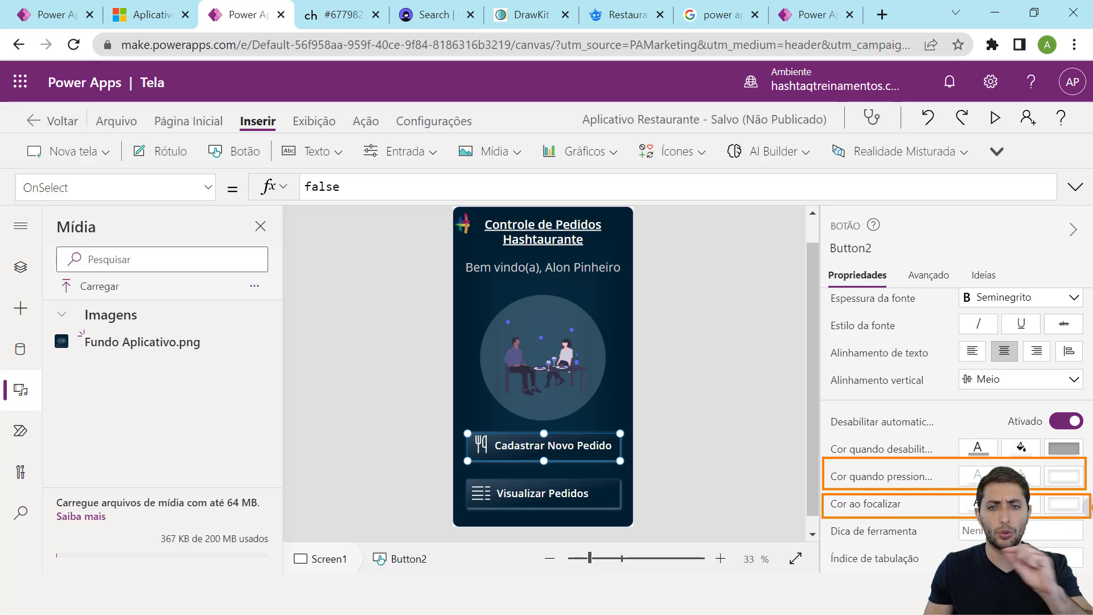
key(Escape)
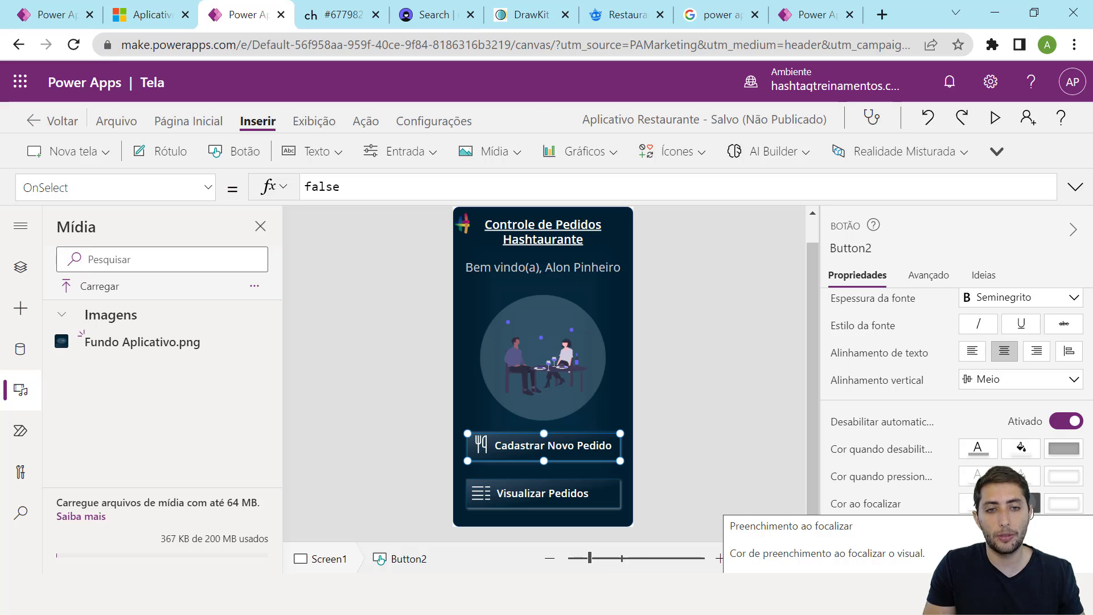
click(1025, 504)
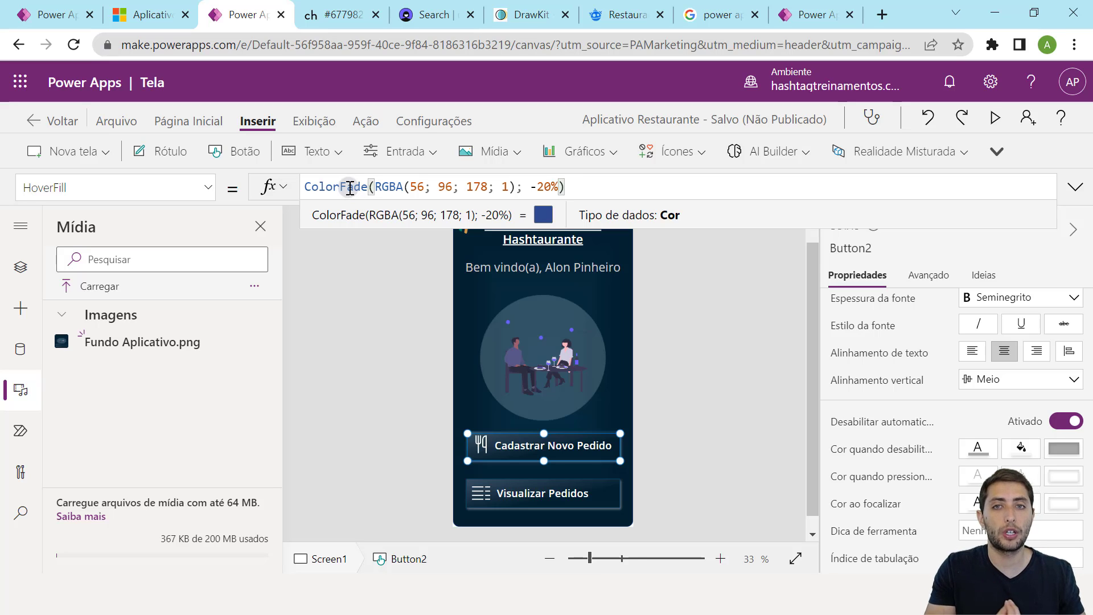
drag(373, 187, 400, 189)
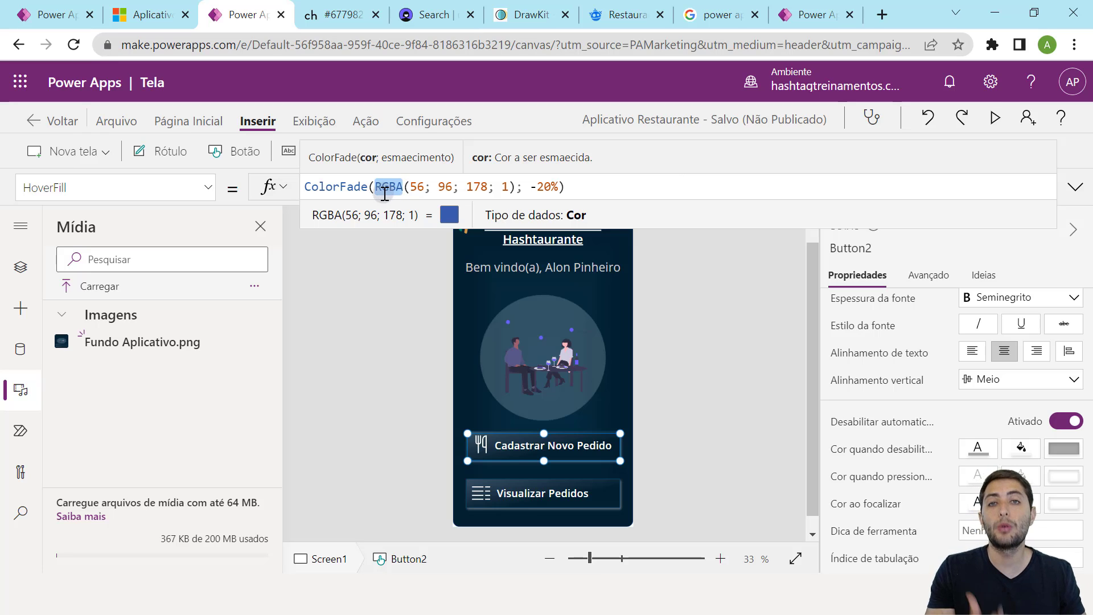
Switch to the color-hex.com page for colour #032030 and look up its RGB components.
click(361, 8)
click(18, 45)
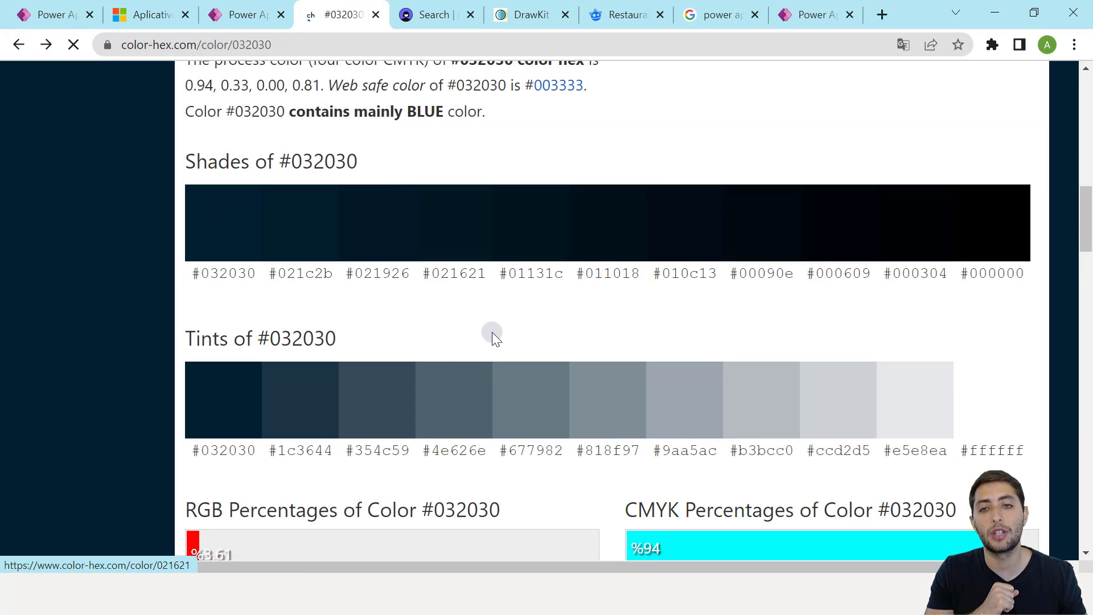
scroll(370, 299, up, 7)
scroll(350, 260, up, 1)
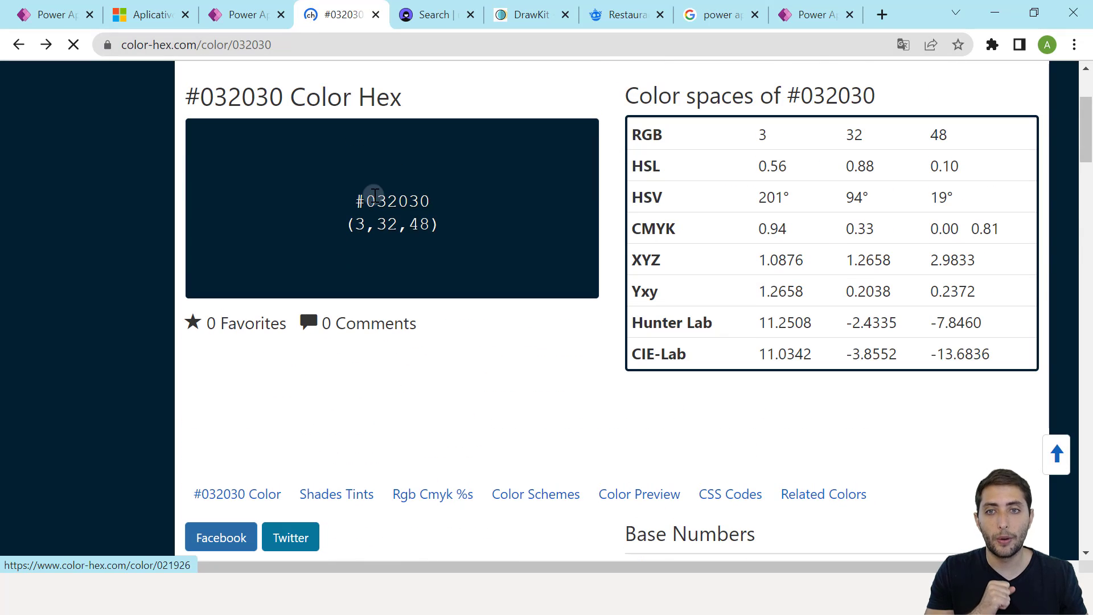
drag(351, 197, 440, 210)
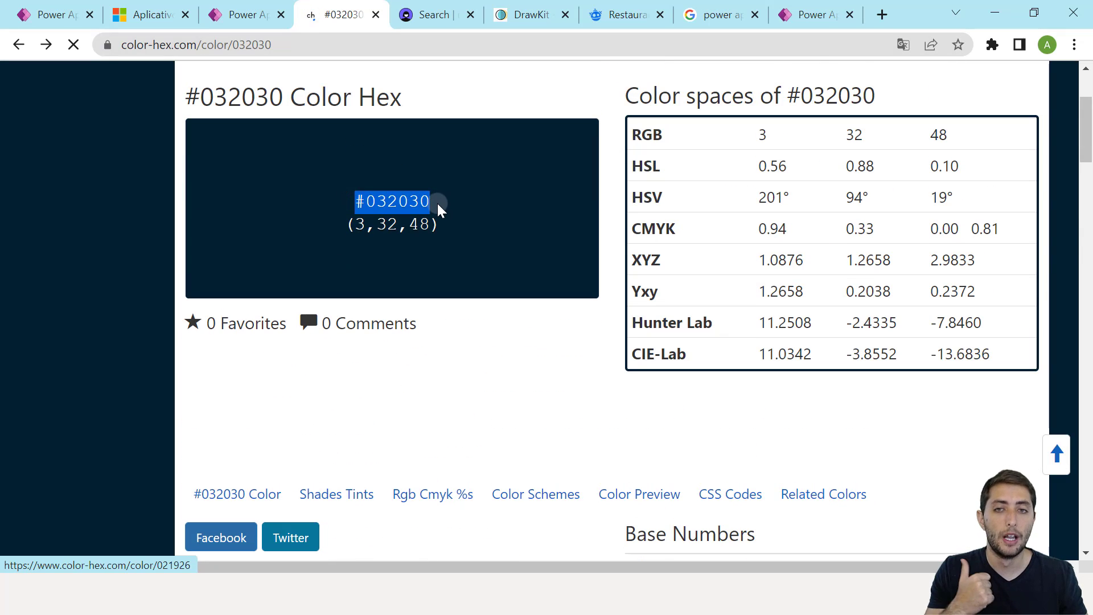
click(440, 210)
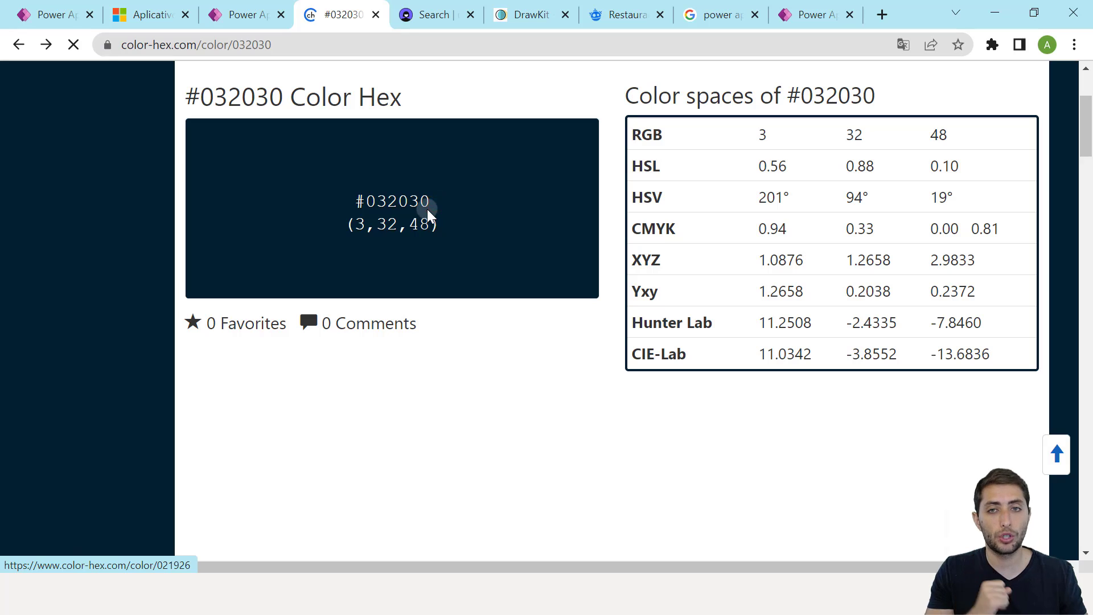
drag(355, 203, 433, 202)
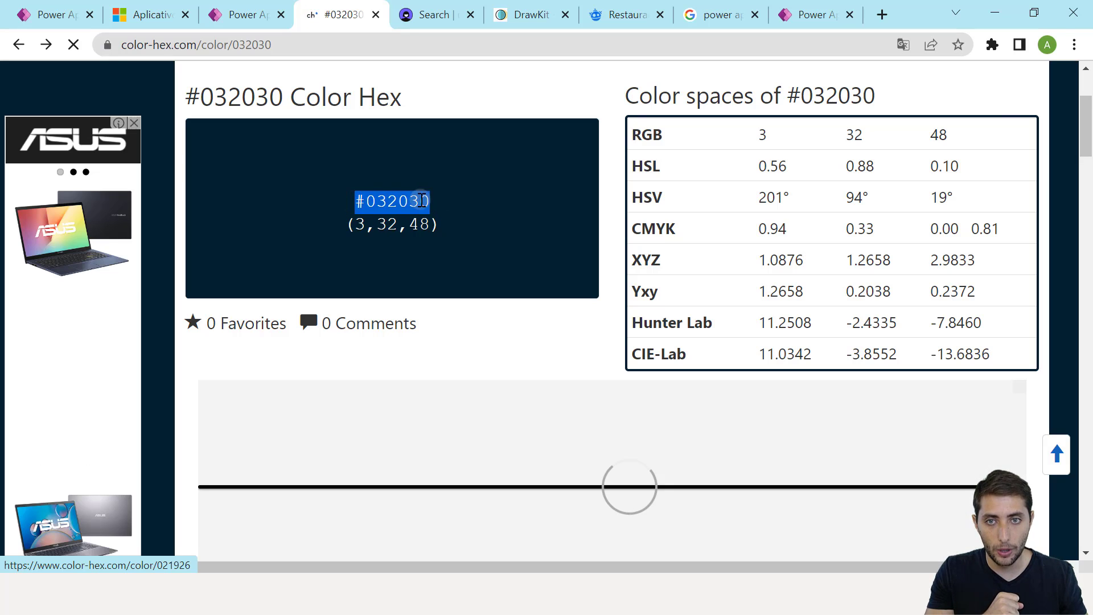
drag(354, 224, 431, 224)
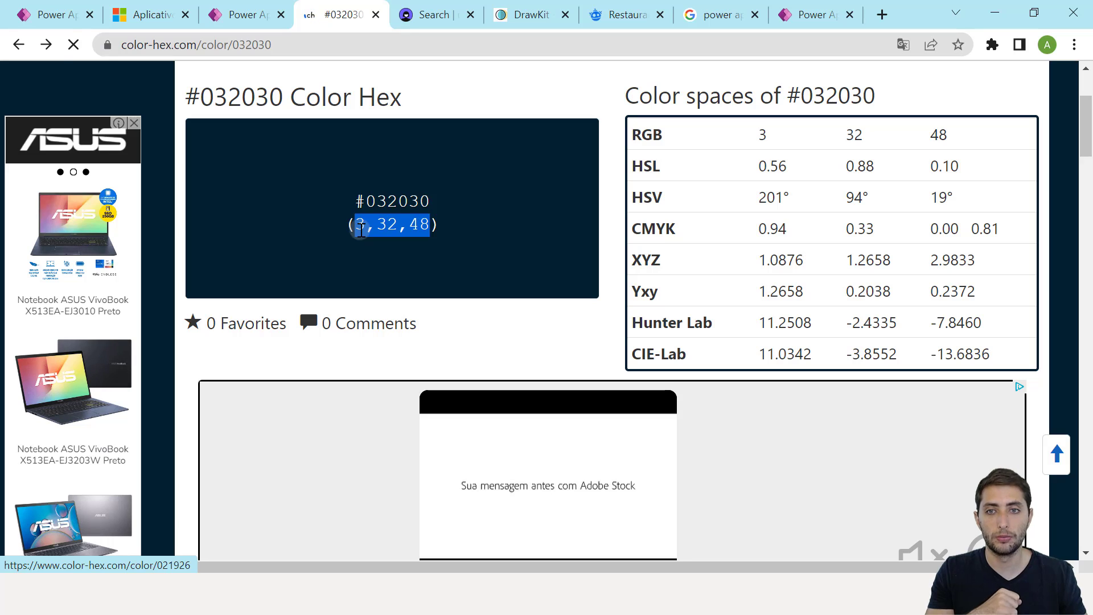
Switch back to the Power Apps editor and set the alpha of the "Cadastrar Novo Pedido" button's HoverFill colour to 0,20.
click(244, 15)
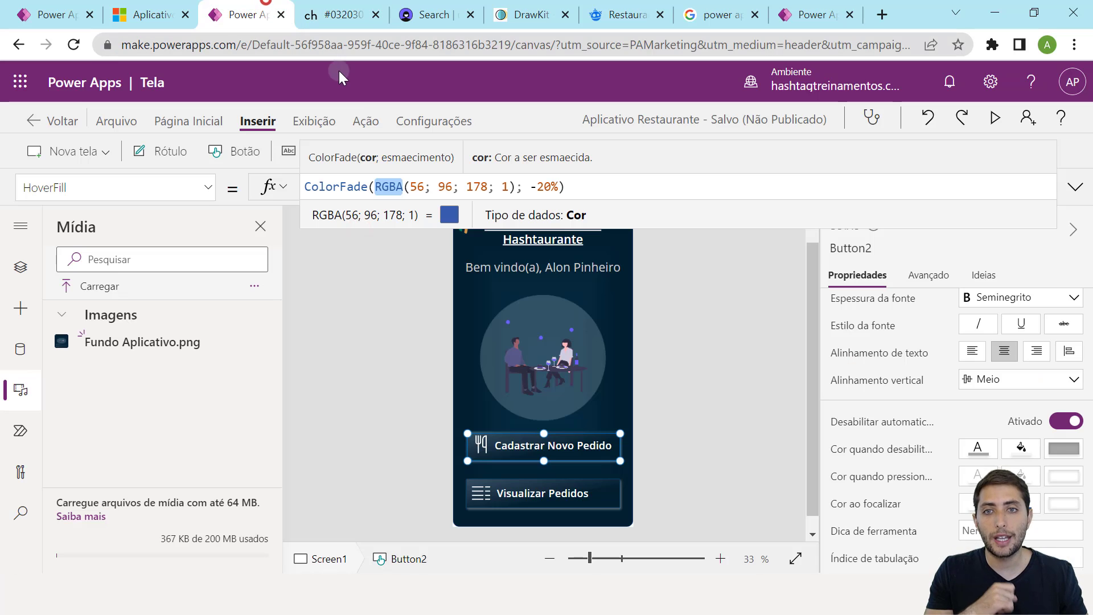
click(413, 186)
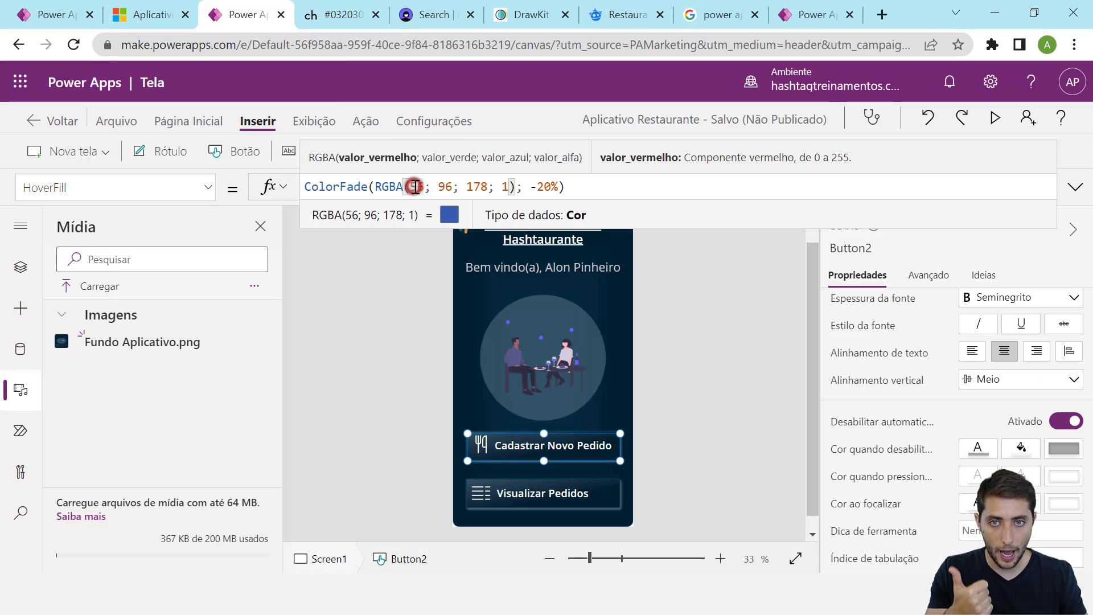
double_click(444, 187)
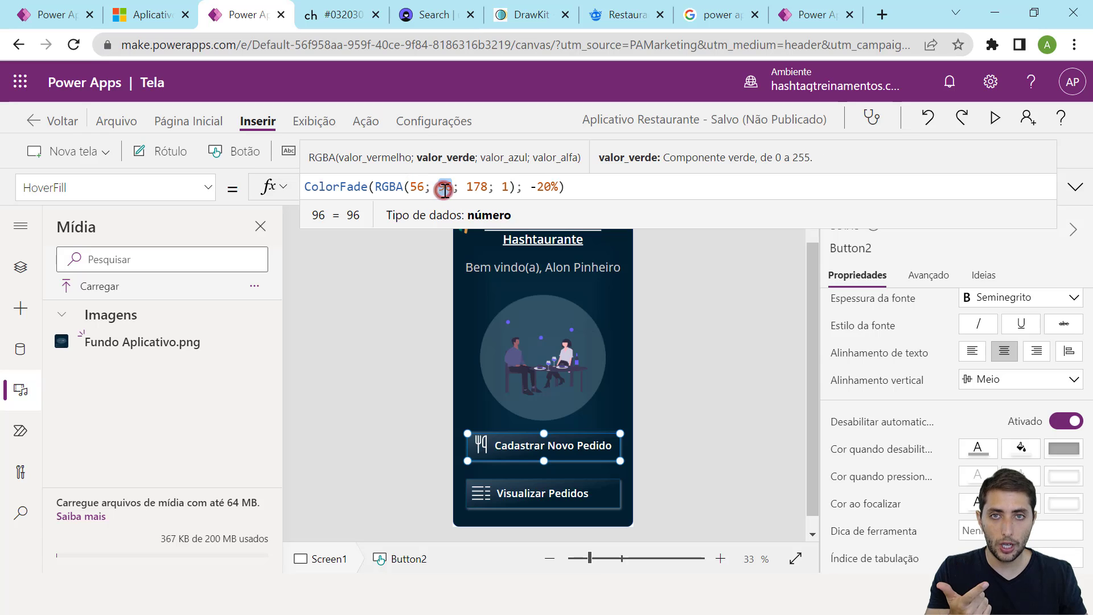
double_click(477, 186)
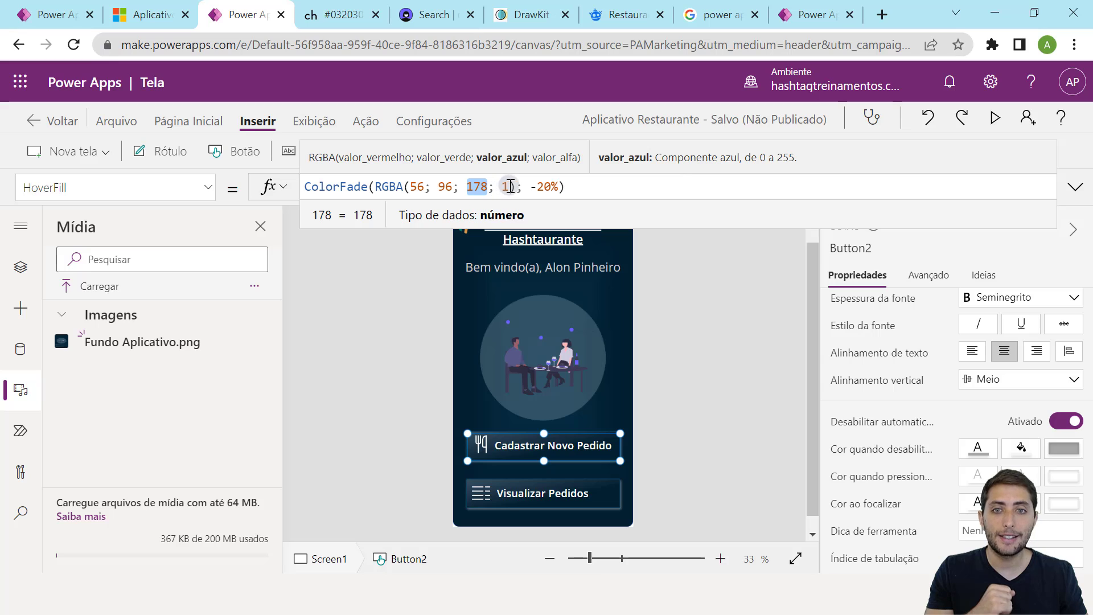
double_click(505, 187)
click(508, 187)
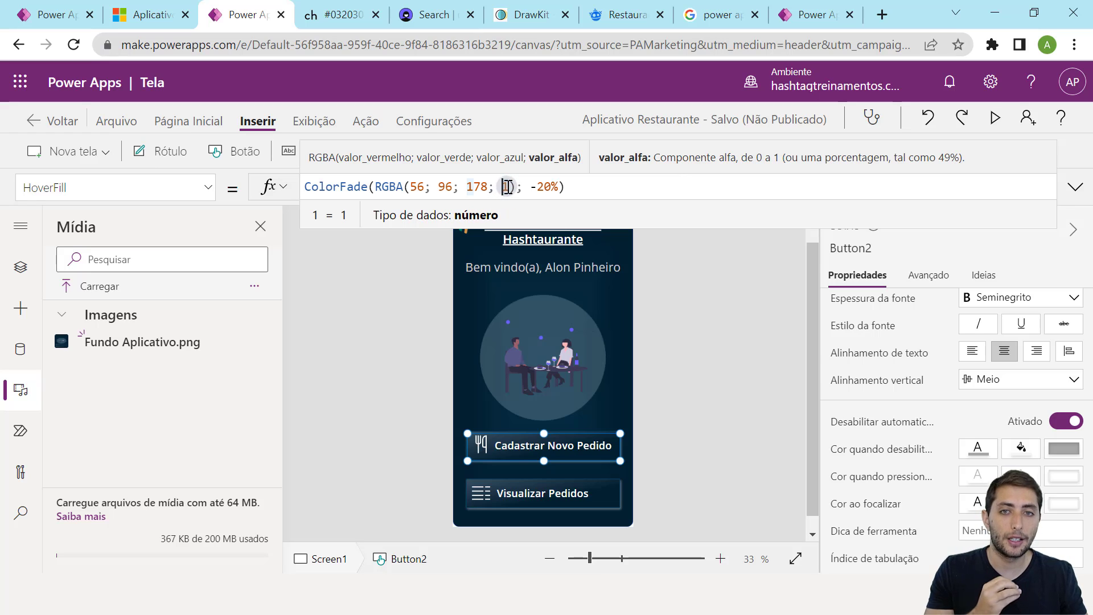
text())
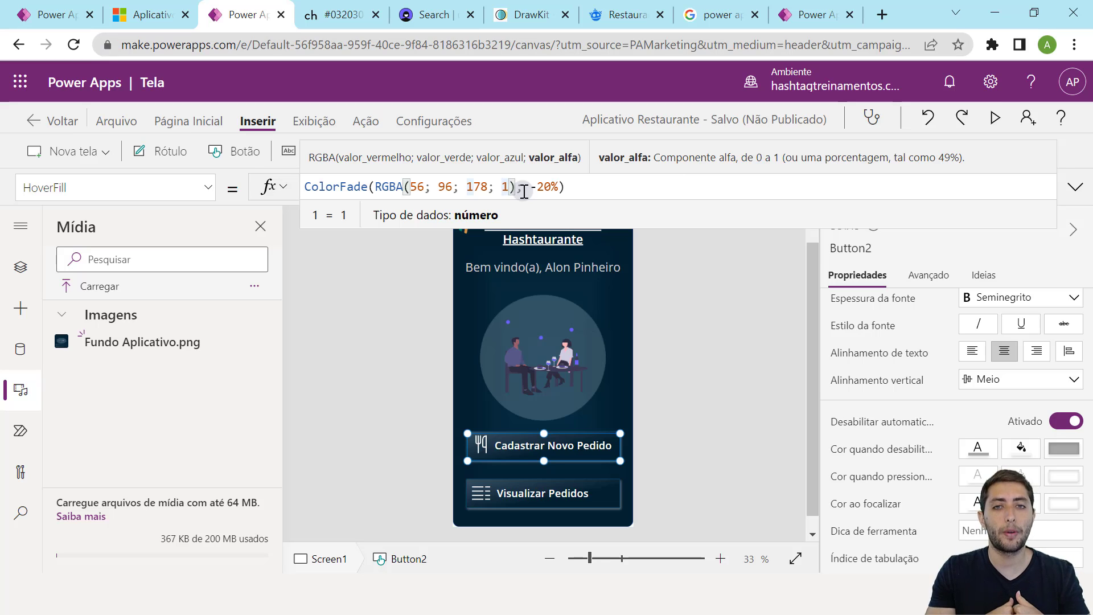
key(BackSpace)
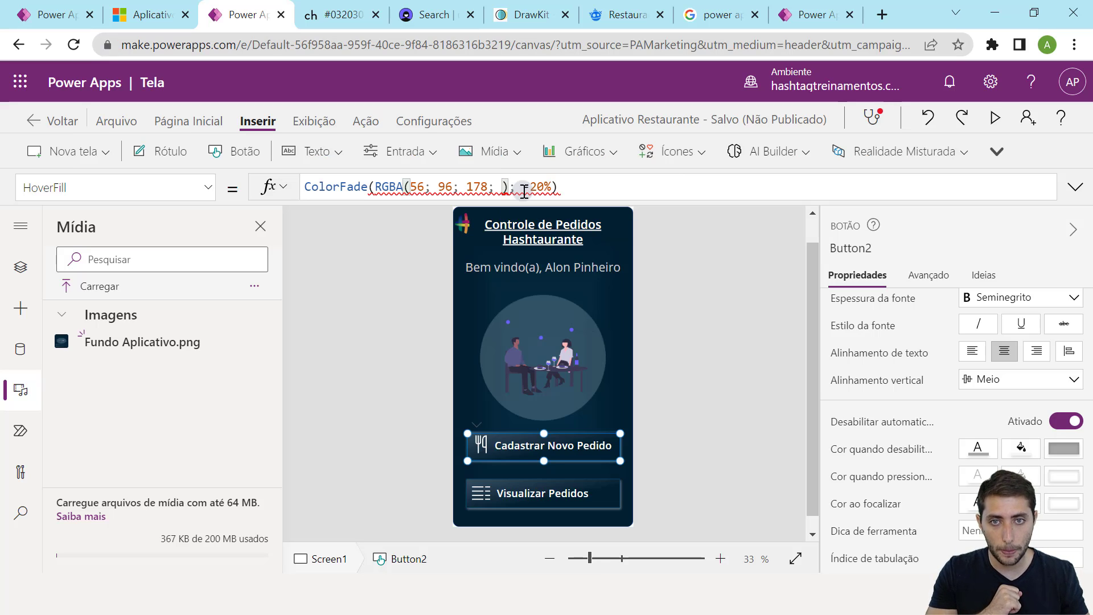
text(0,15)
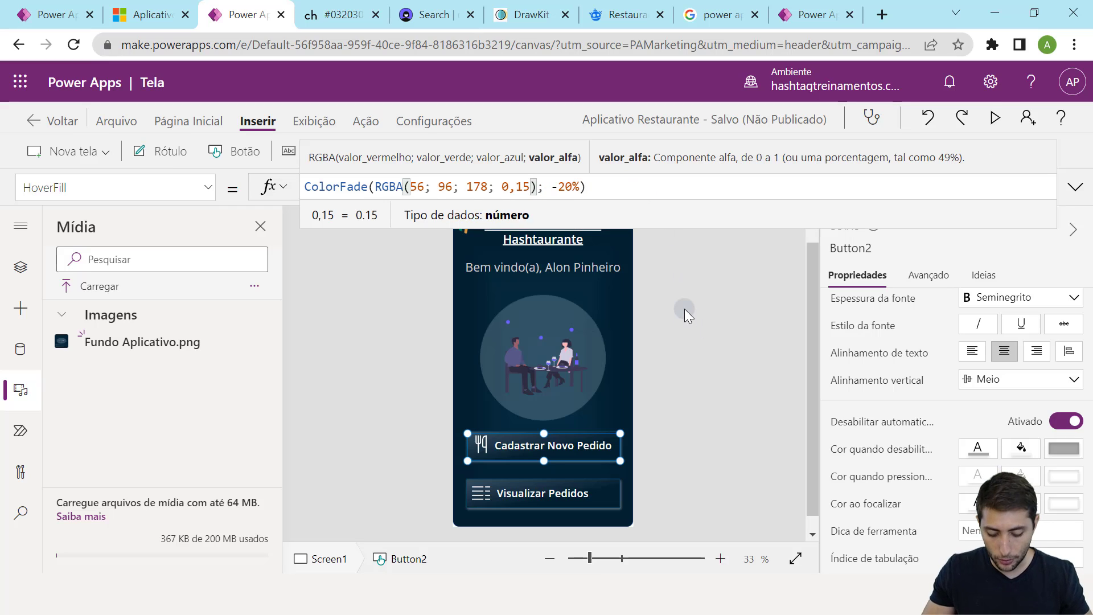
key(BackSpace)
key(BackSpace)
text(20)
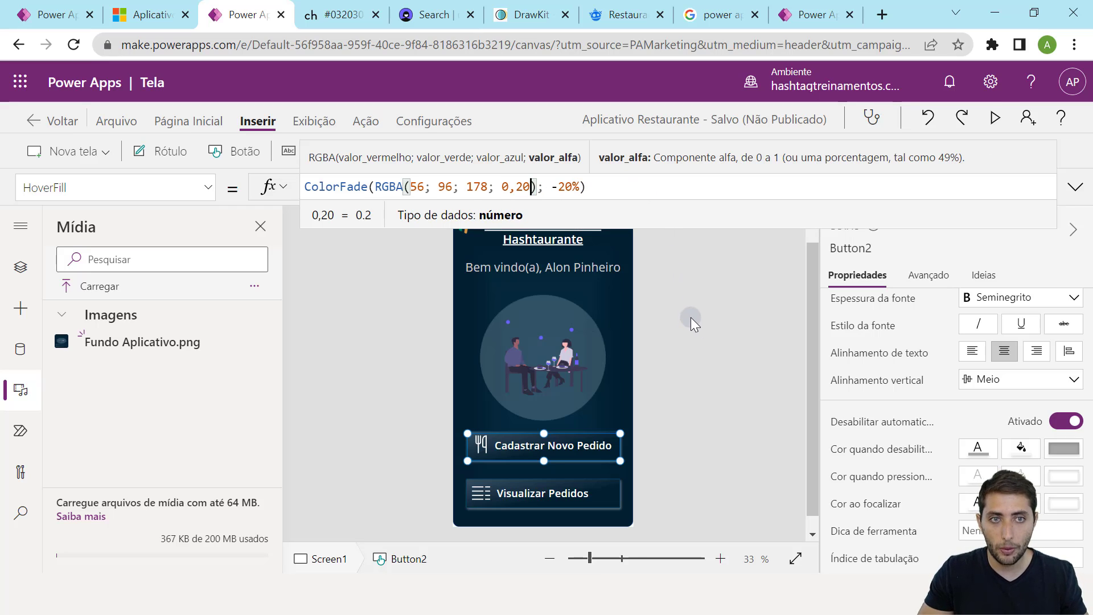
Preview the app, test the hover and pressed effect of the "Cadastrar Novo Pedido" button, and return to editing.
click(995, 120)
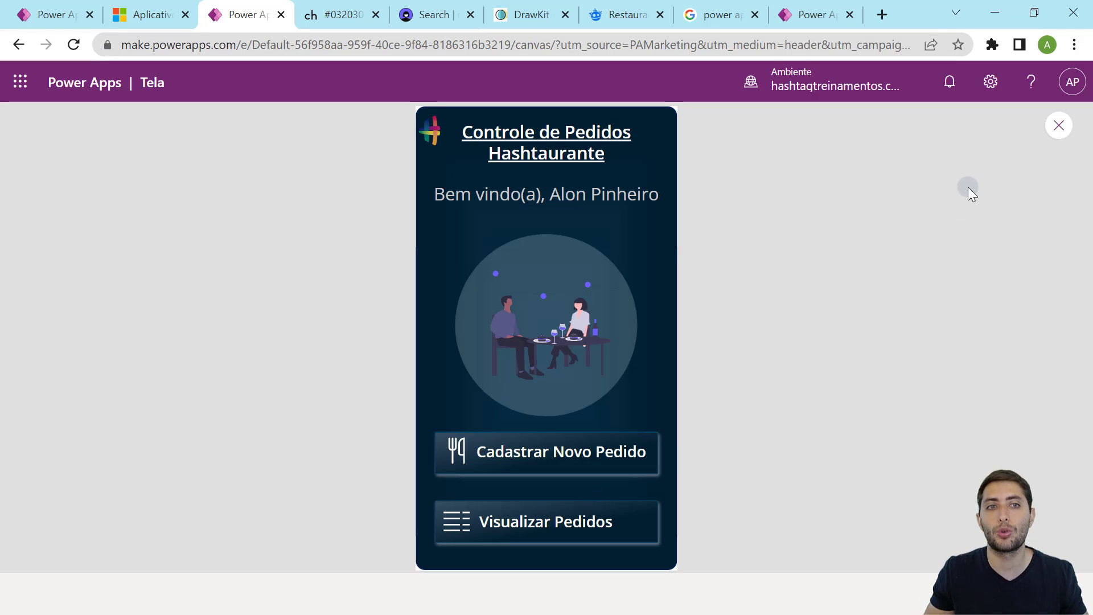
click(566, 471)
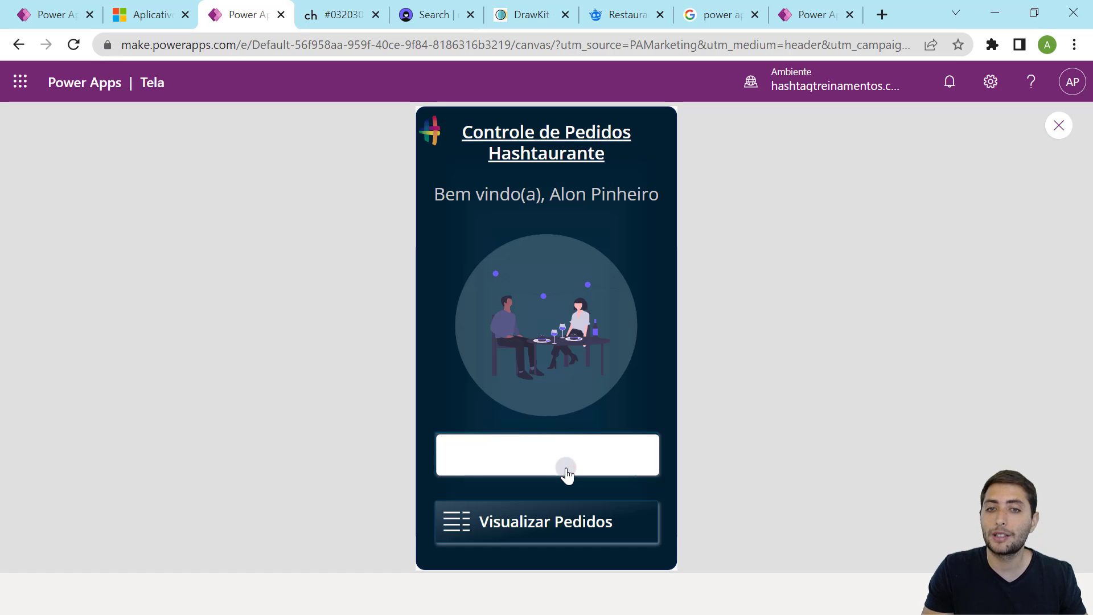
click(1058, 125)
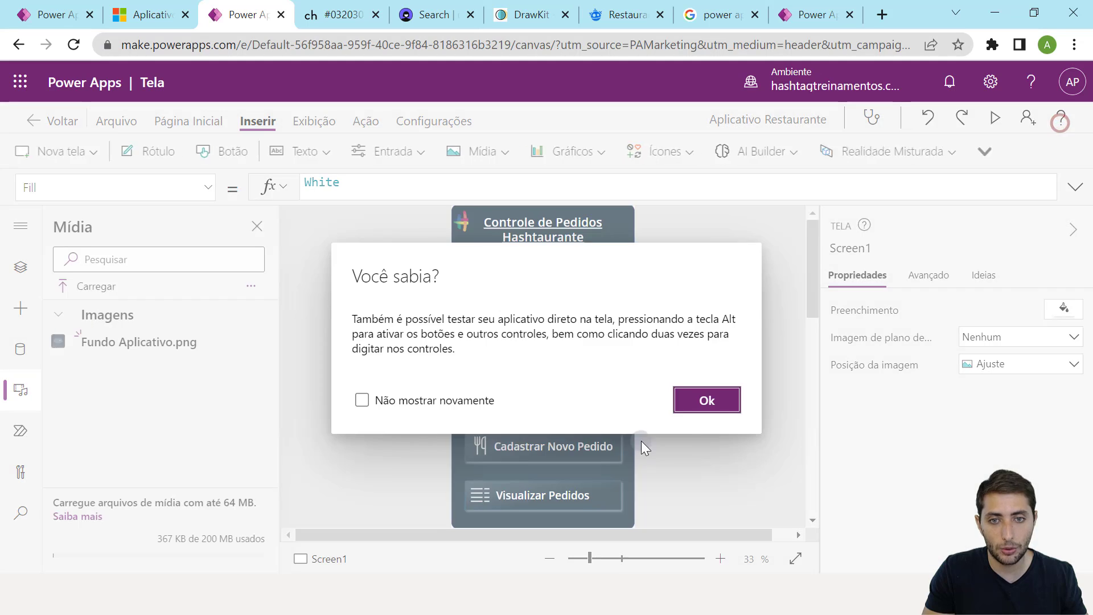
click(706, 400)
Replace the "Cadastrar Novo Pedido" button's PressedFill formula with the start of an RGBA function, using red value 103 from color-hex.com's #677982 page.
click(545, 446)
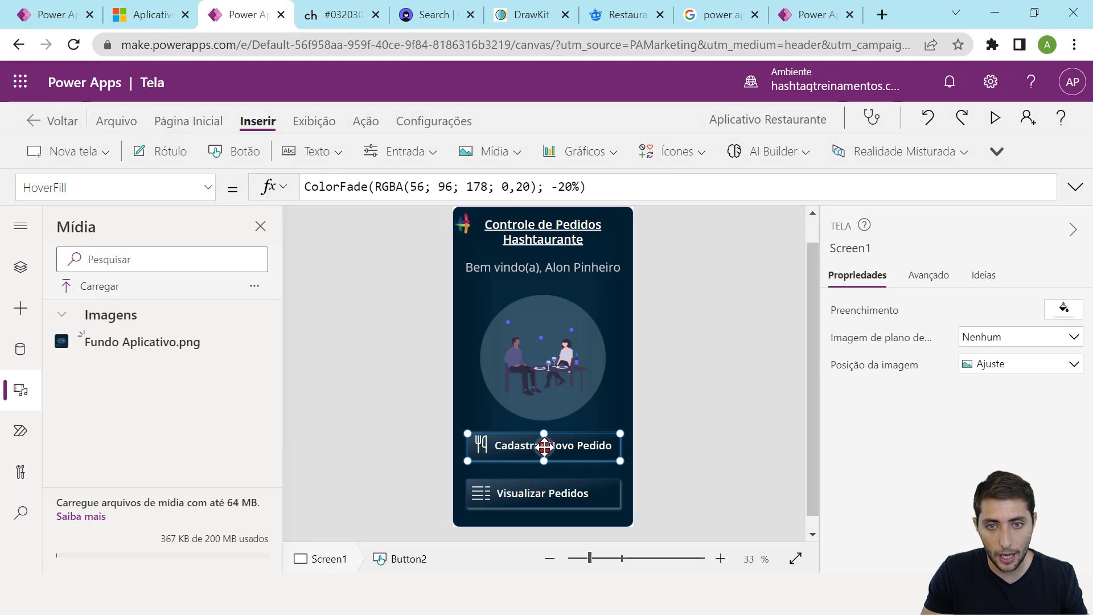
scroll(941, 400, down, 10)
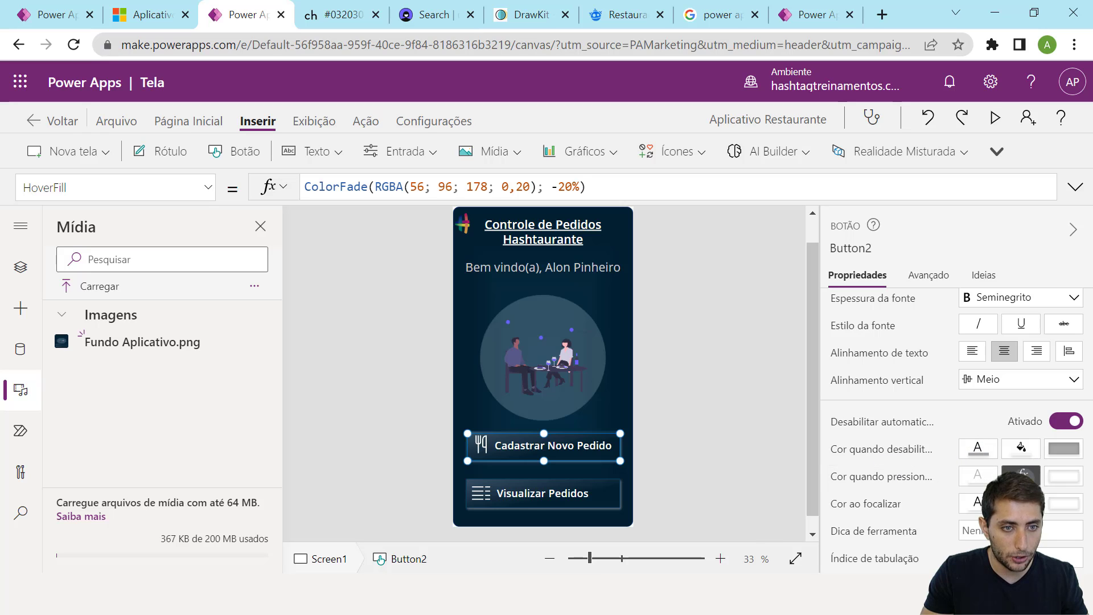
click(1021, 474)
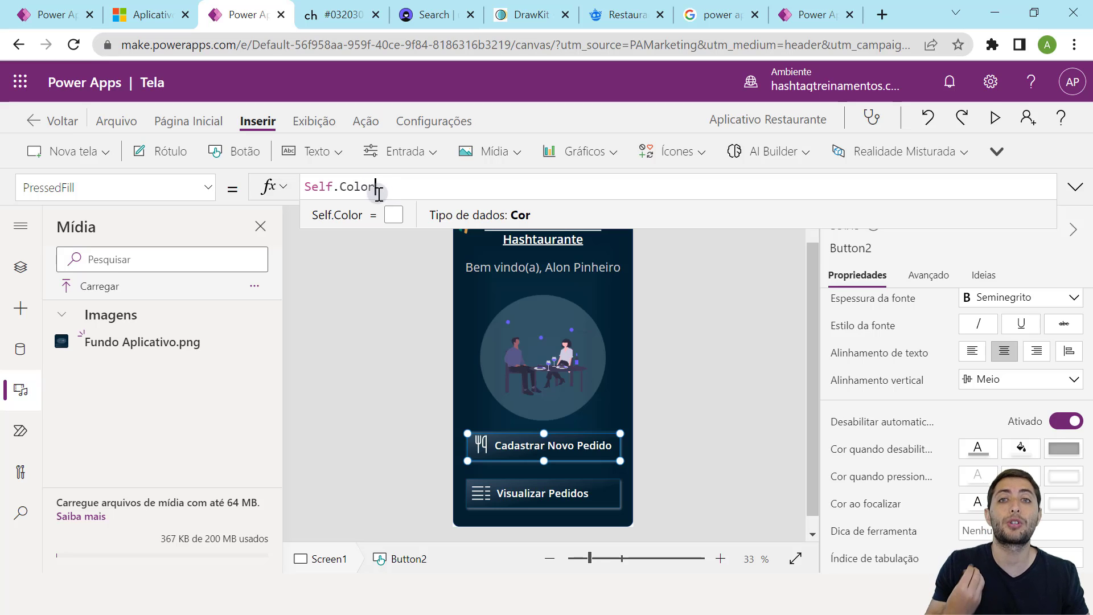
drag(379, 188, 290, 189)
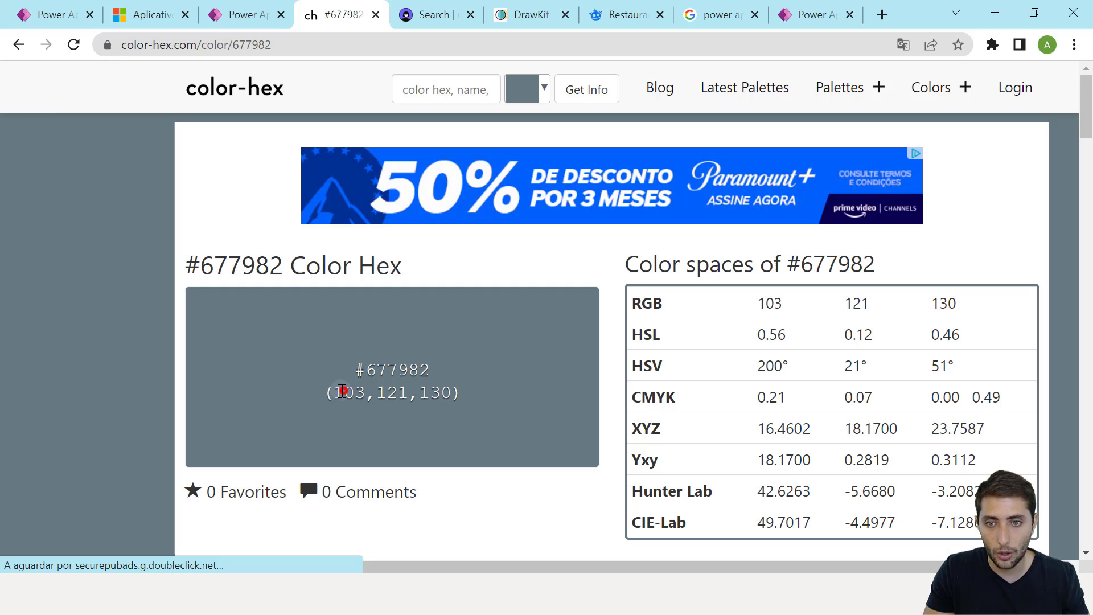
drag(338, 391, 366, 391)
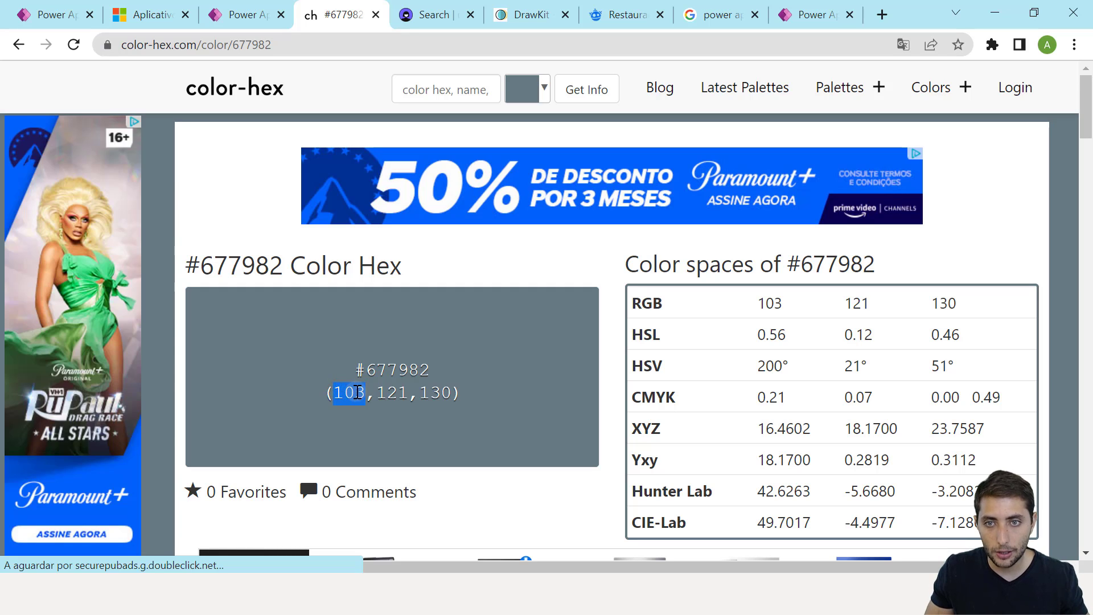
click(245, 14)
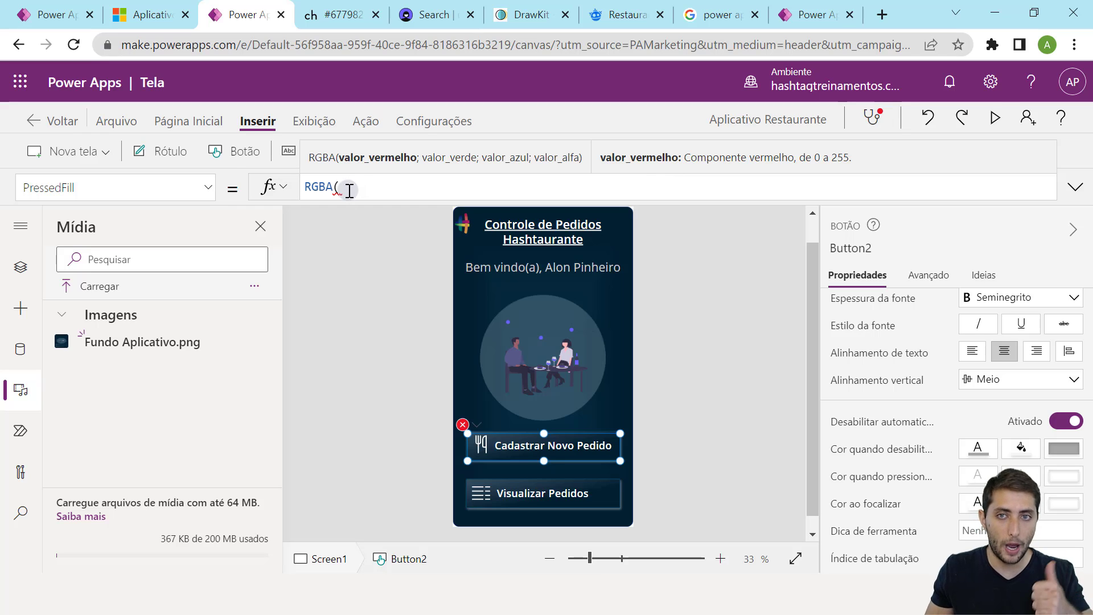
text(103)
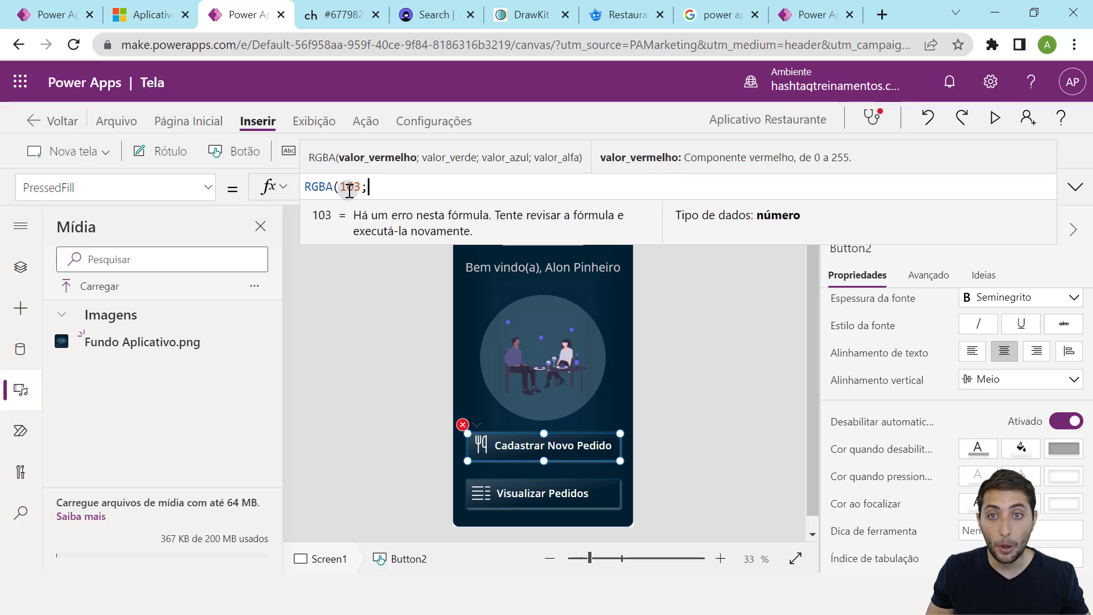
text(;)
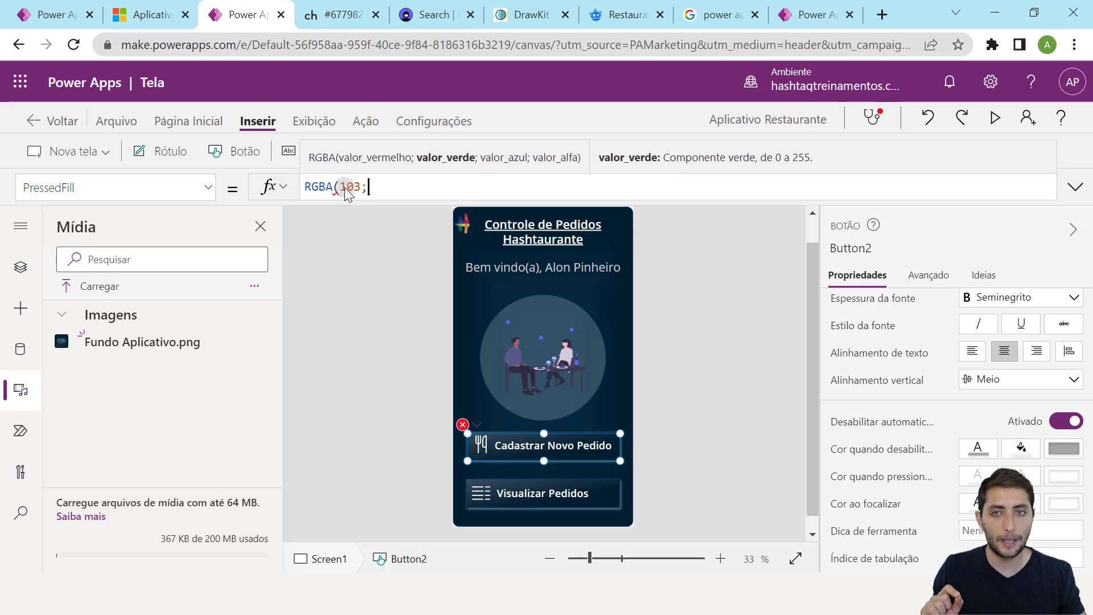
Copy the green component 121 of #677982 from the color-hex.com page into the PressedFill RGBA formula in Power Apps.
click(342, 15)
double_click(348, 392)
double_click(391, 392)
key(ctrl+c)
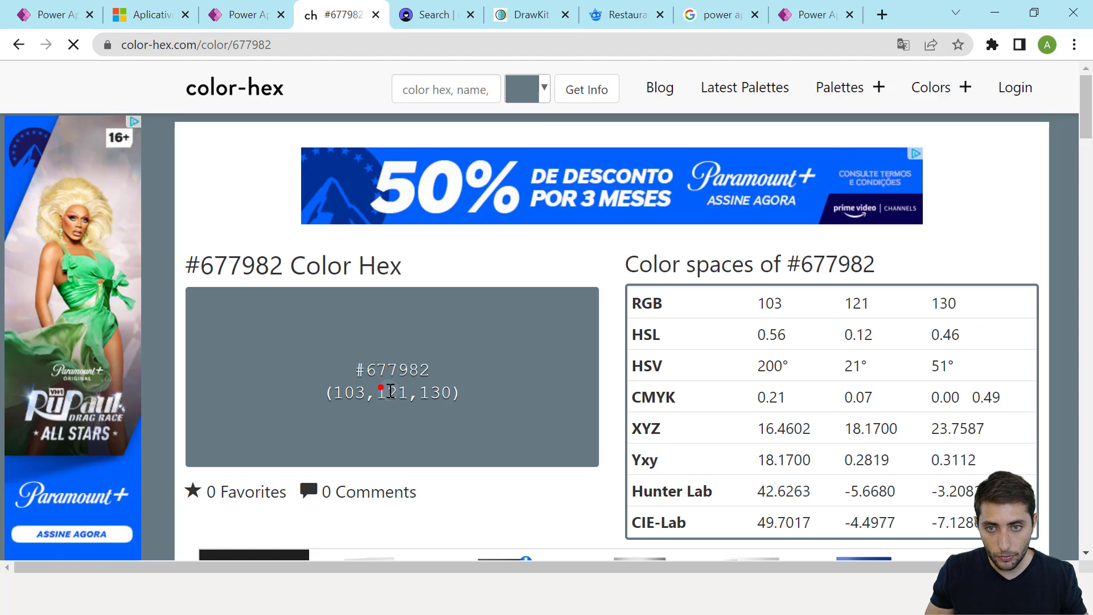
click(277, 5)
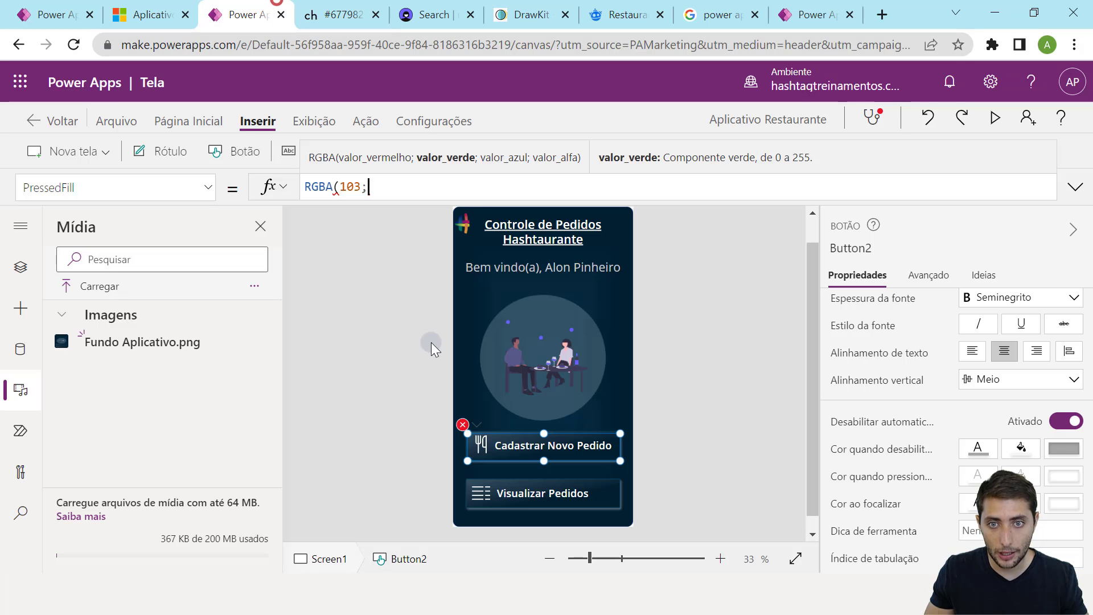
key(ctrl+v)
text(;)
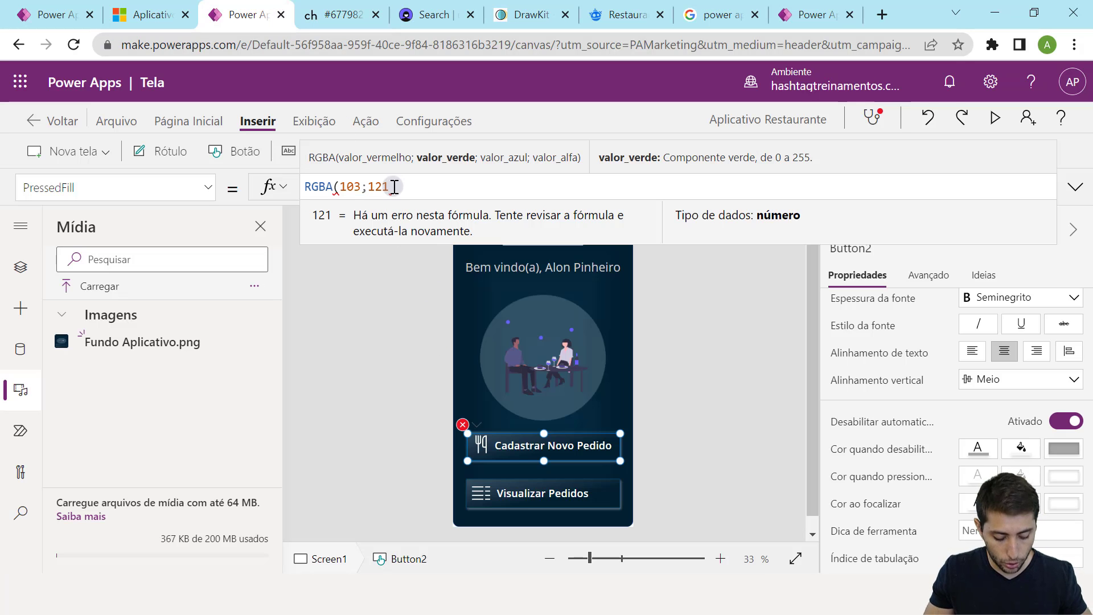
Copy the blue component 130 of #677982 from color-hex.com into the PressedFill formula and complete it with alpha 0,5.
click(333, 14)
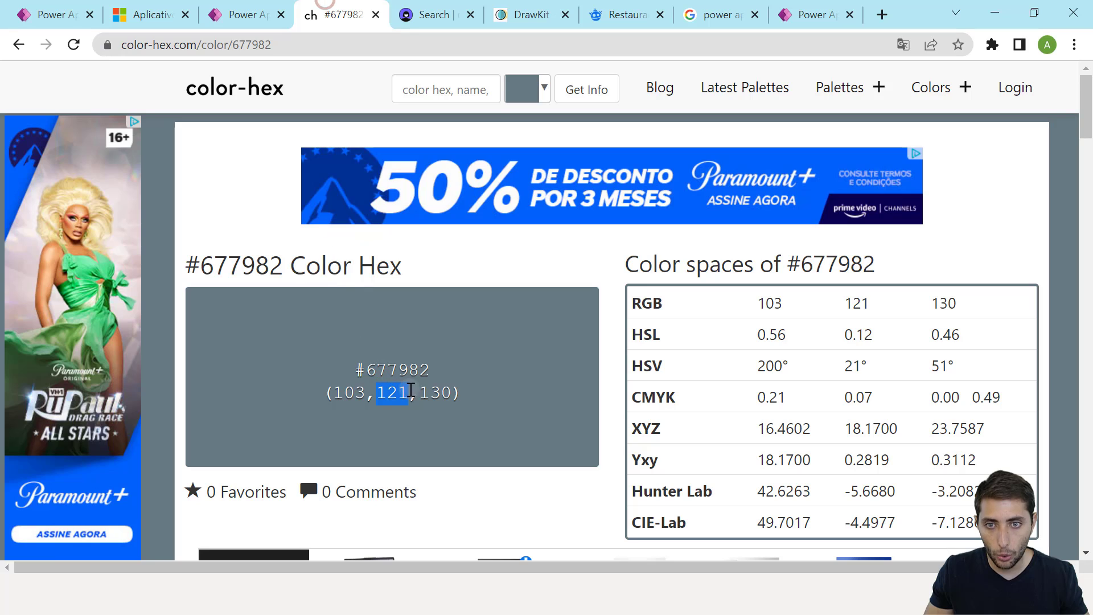
double_click(435, 393)
key(ctrl+c)
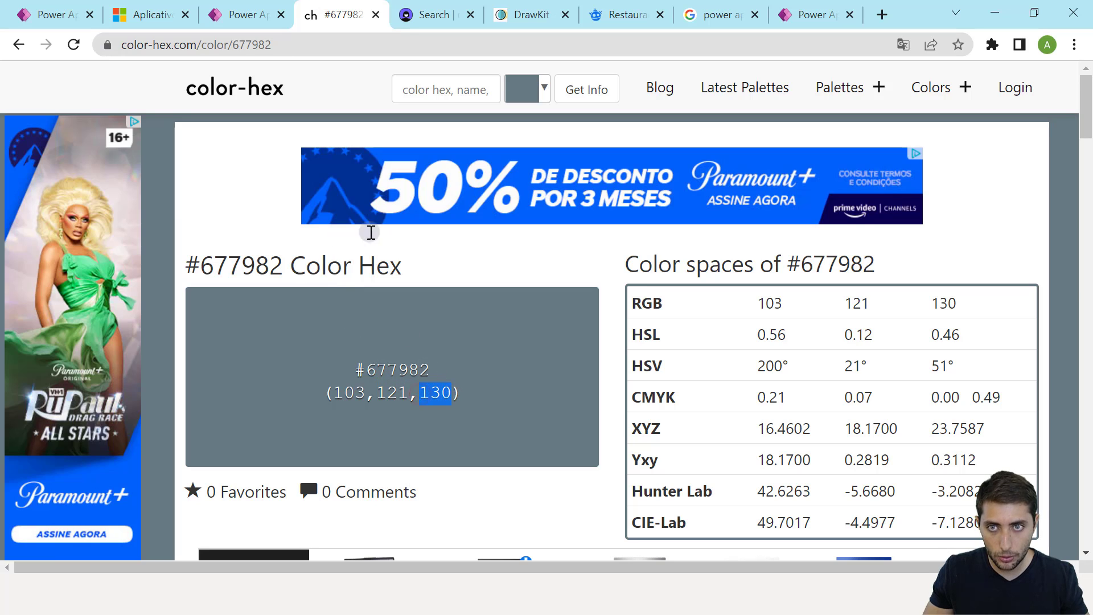
click(265, 12)
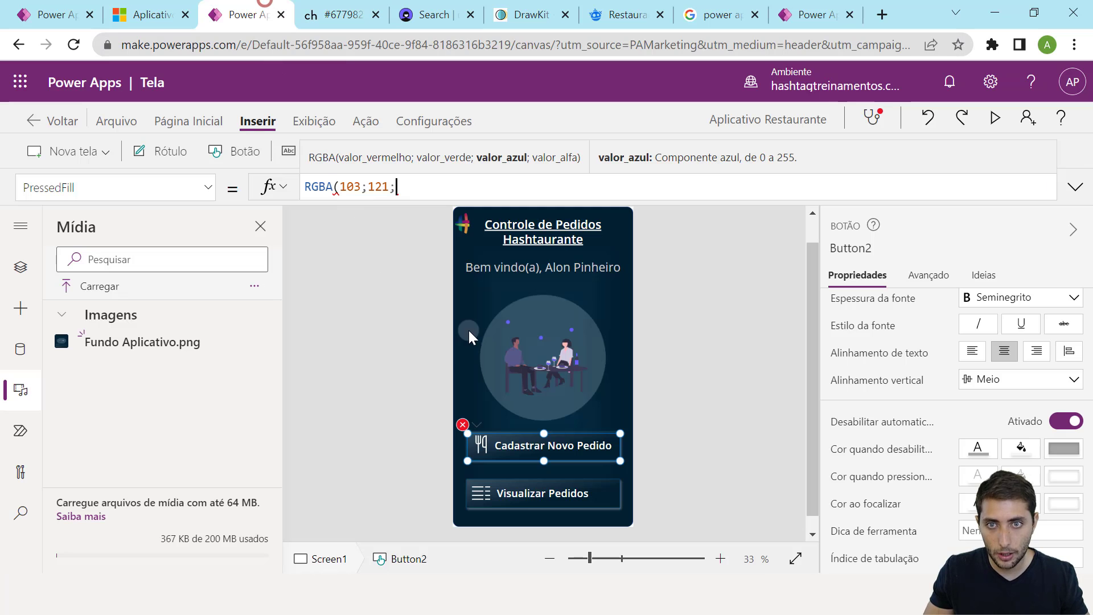
key(ctrl+v)
text(;)
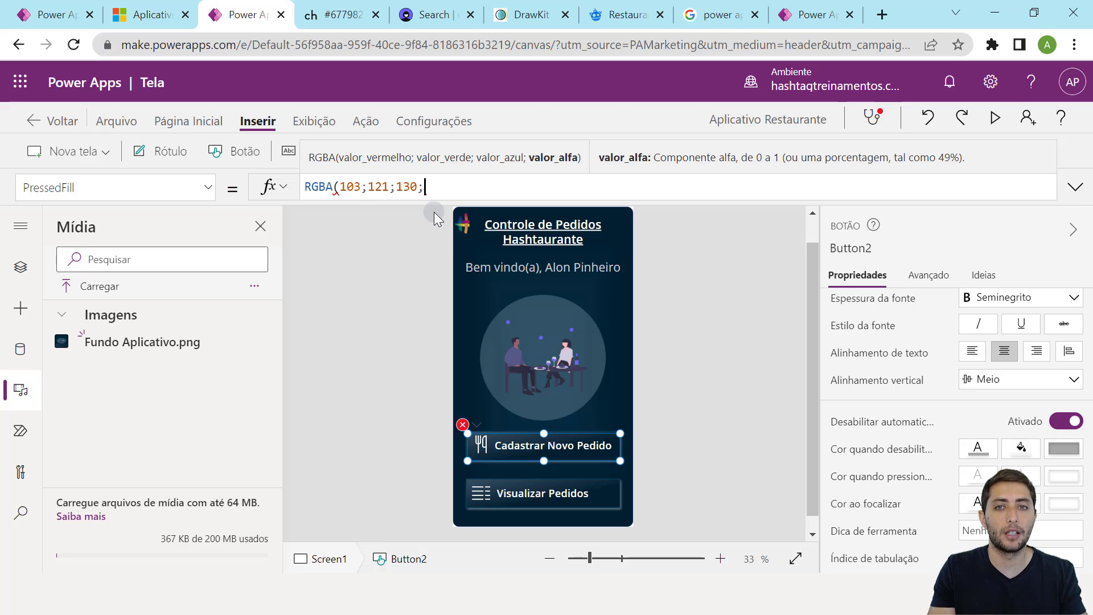
text(0,5))
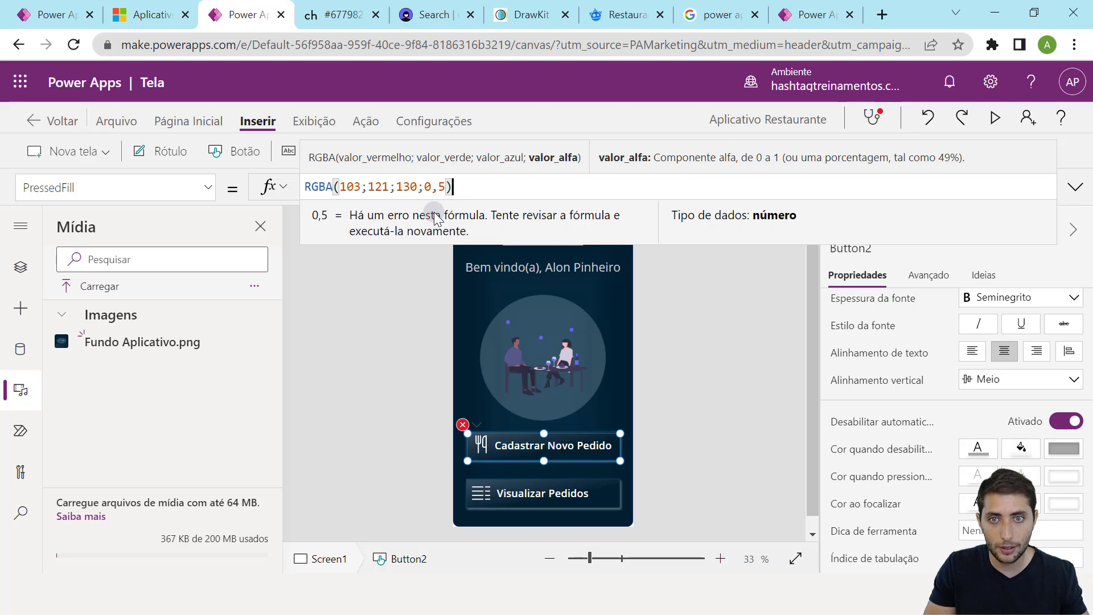
click(709, 343)
Preview the app, test the pressed colour of the "Cadastrar Novo Pedido" button, and return to editing.
click(995, 118)
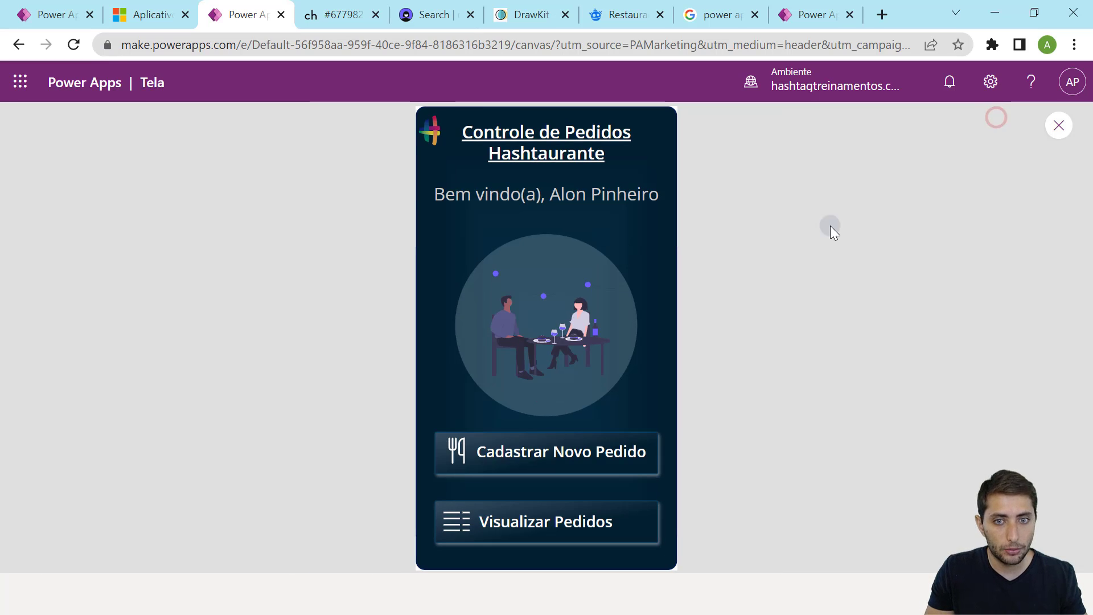
click(605, 439)
click(605, 438)
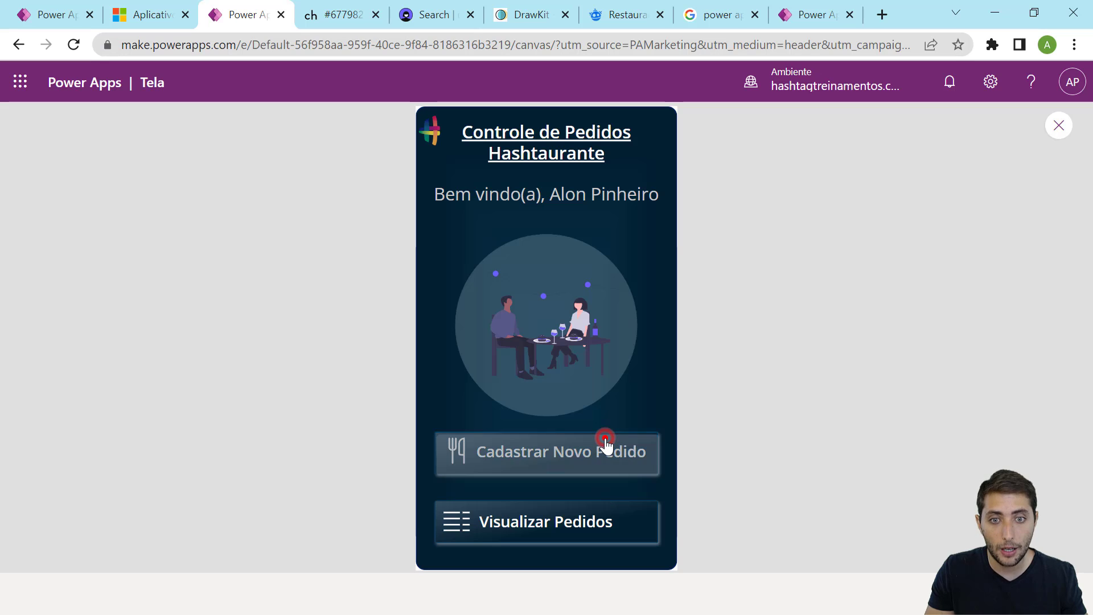
click(1058, 128)
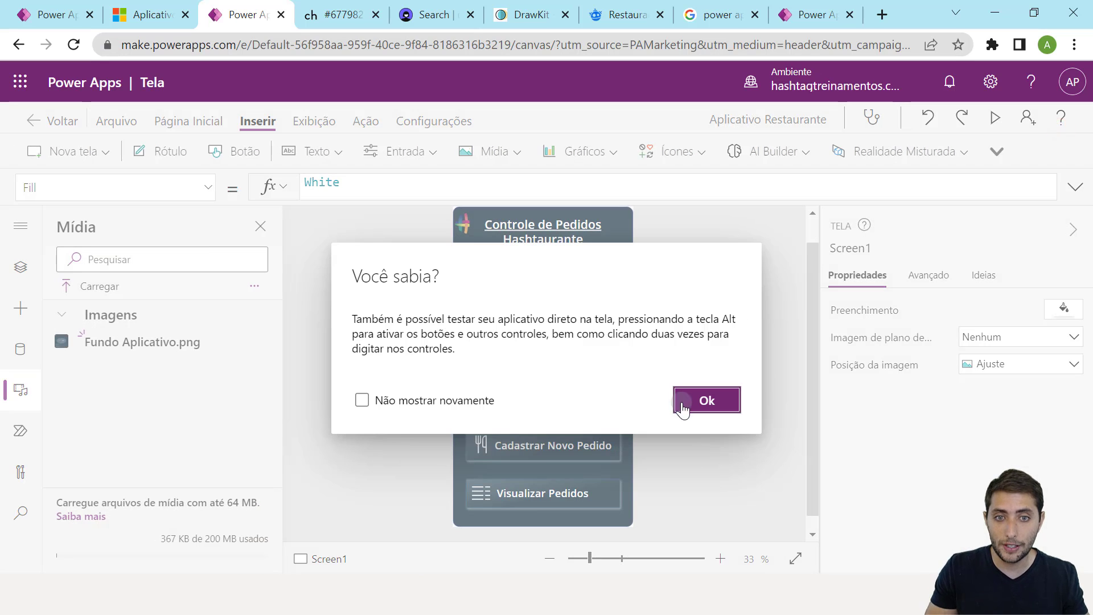
click(683, 401)
Duplicate the transparent "Cadastrar Novo Pedido" button and place the copy over "Visualizar Pedidos", at about X 47, Y 967.
click(558, 449)
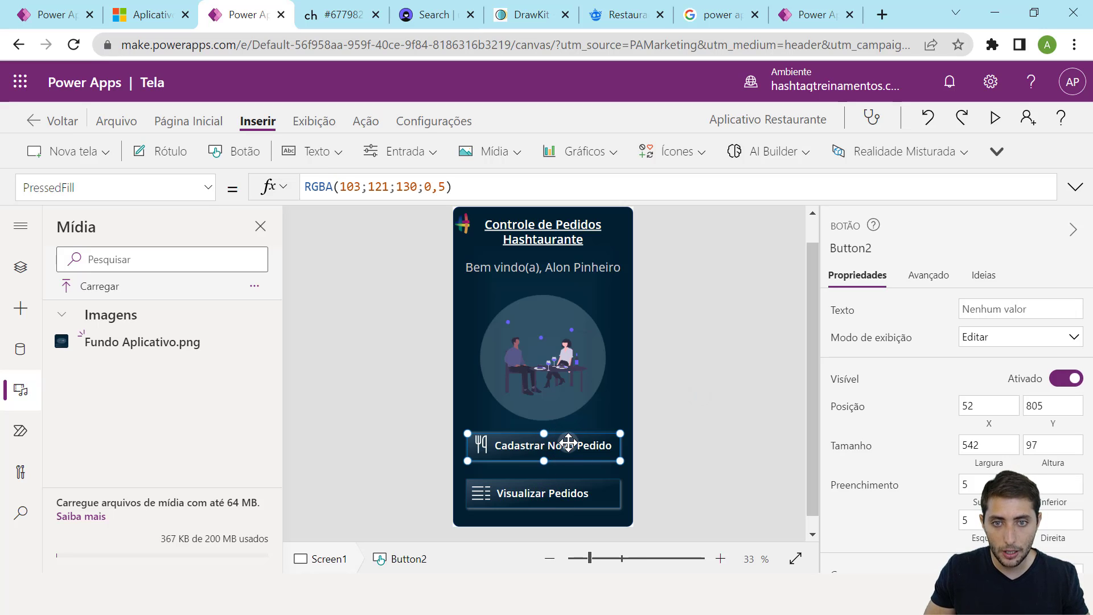
key(ctrl+c)
key(ctrl+v)
drag(568, 451, 561, 493)
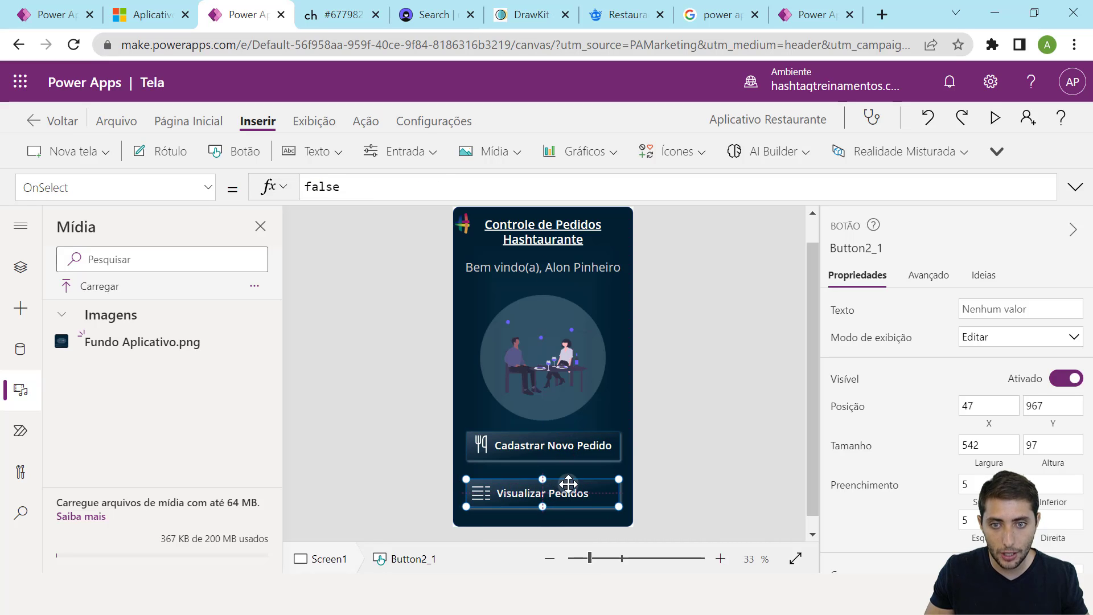
Preview the app, test the hover and pressed effects of "Cadastrar Novo Pedido" and "Visualizar Pedidos", and return to editing.
click(993, 119)
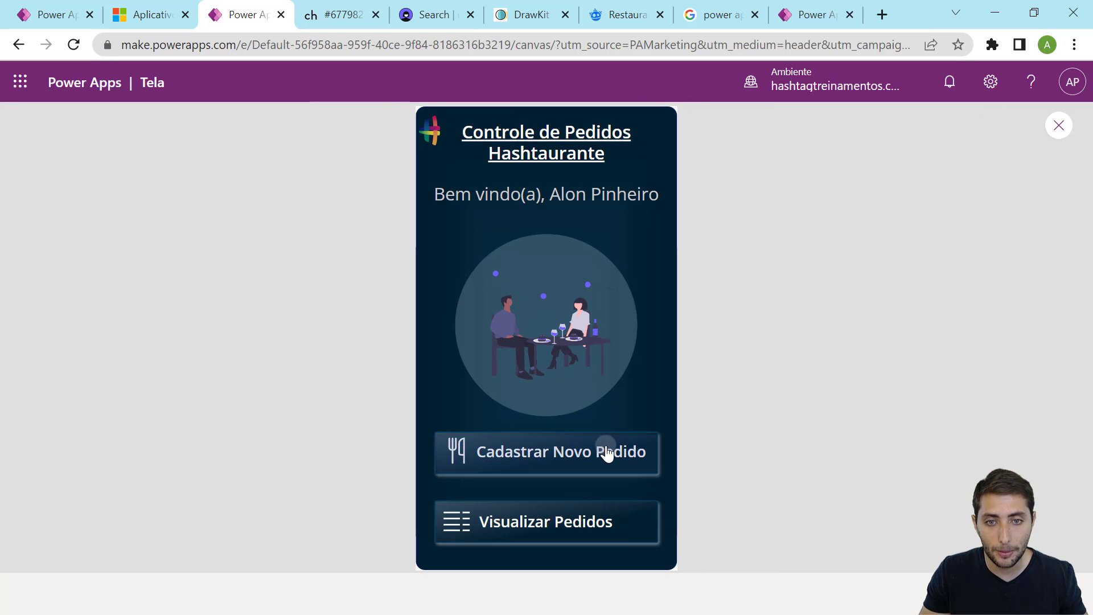
click(606, 452)
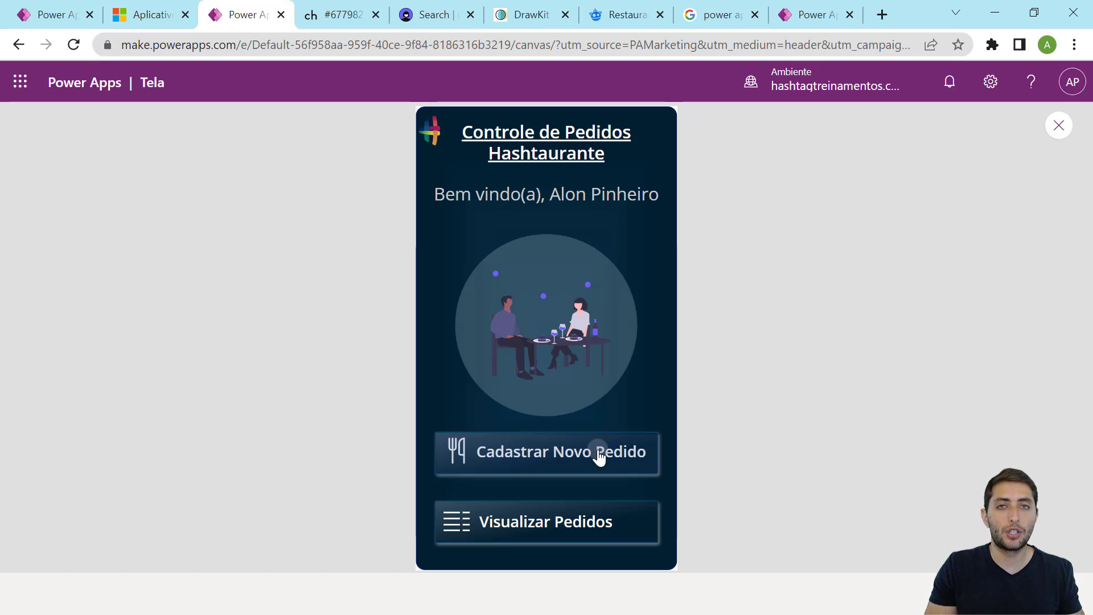
click(596, 450)
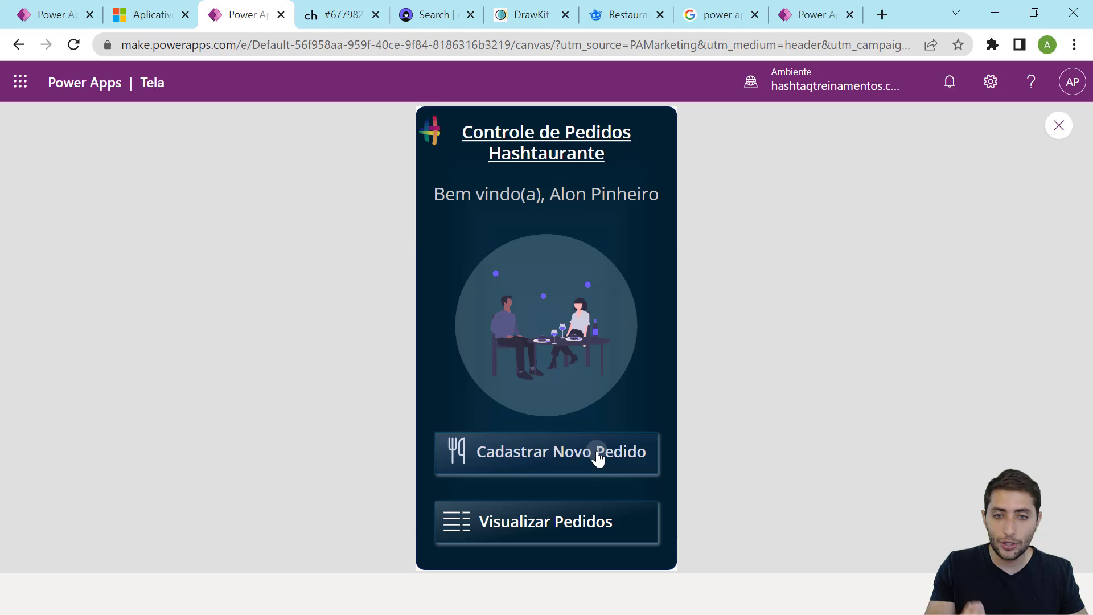
click(570, 534)
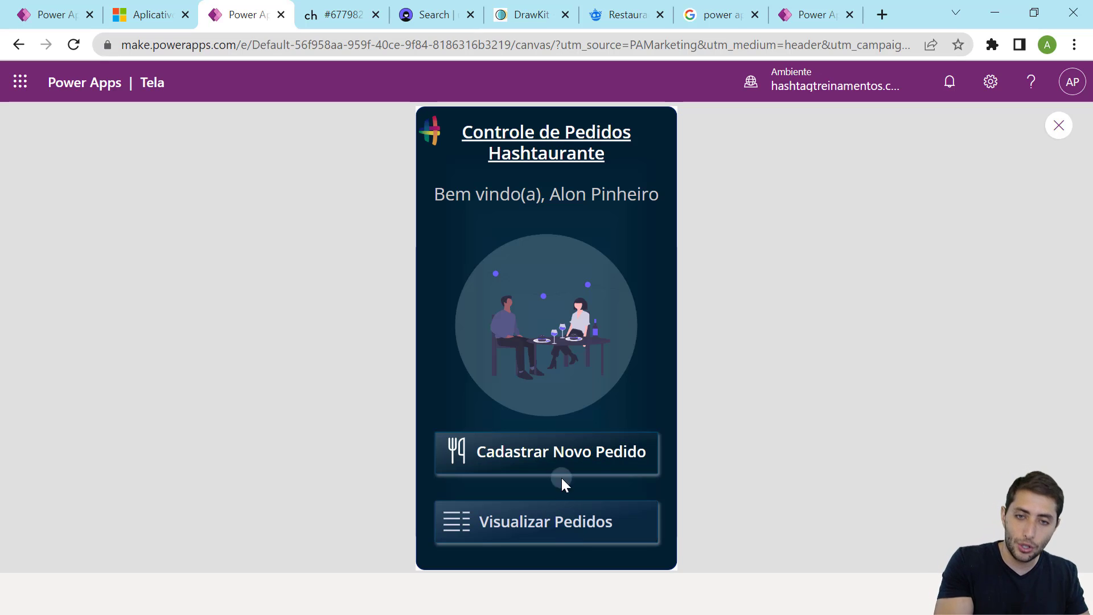
click(557, 454)
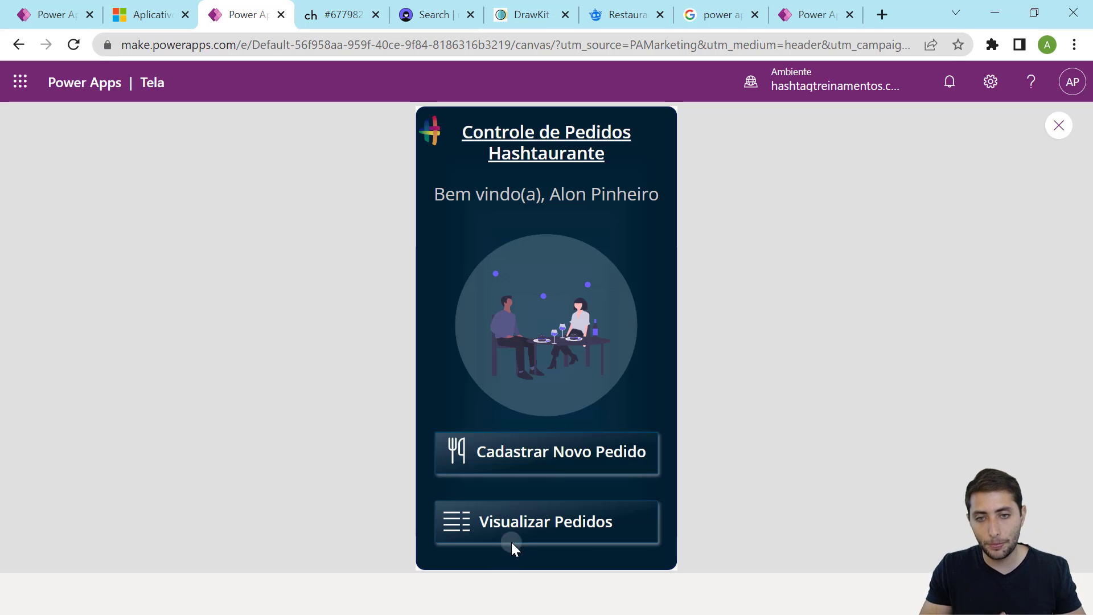
click(541, 455)
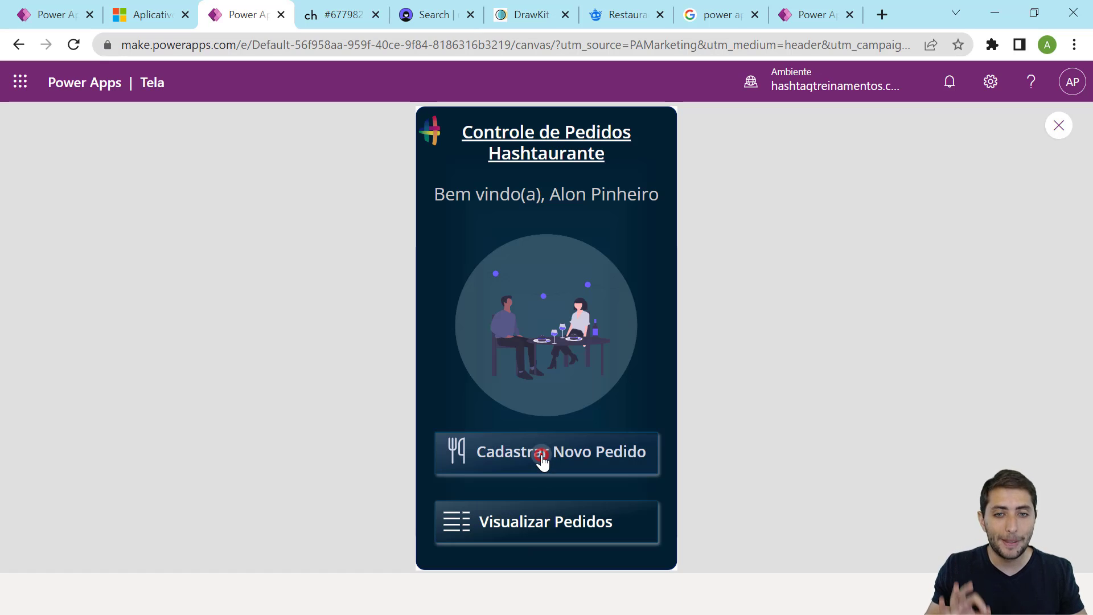
click(542, 455)
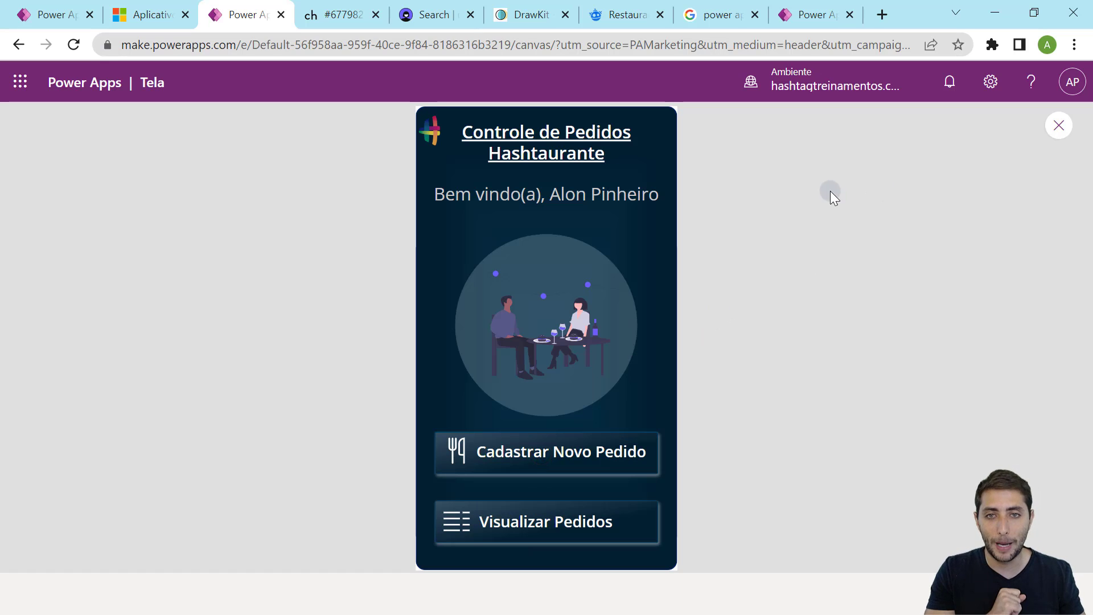
click(1058, 124)
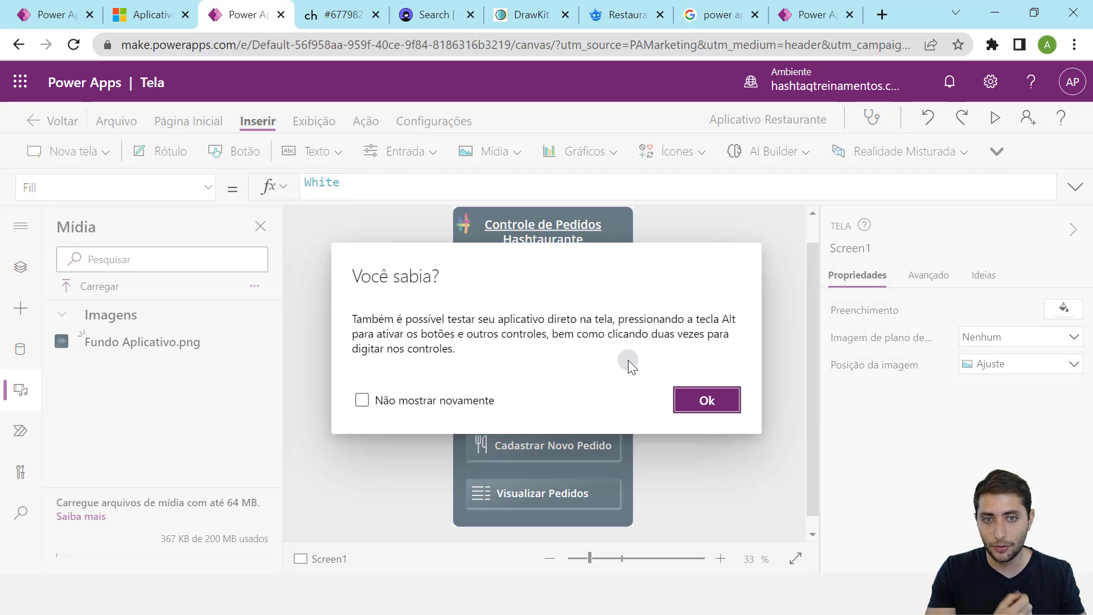
click(697, 397)
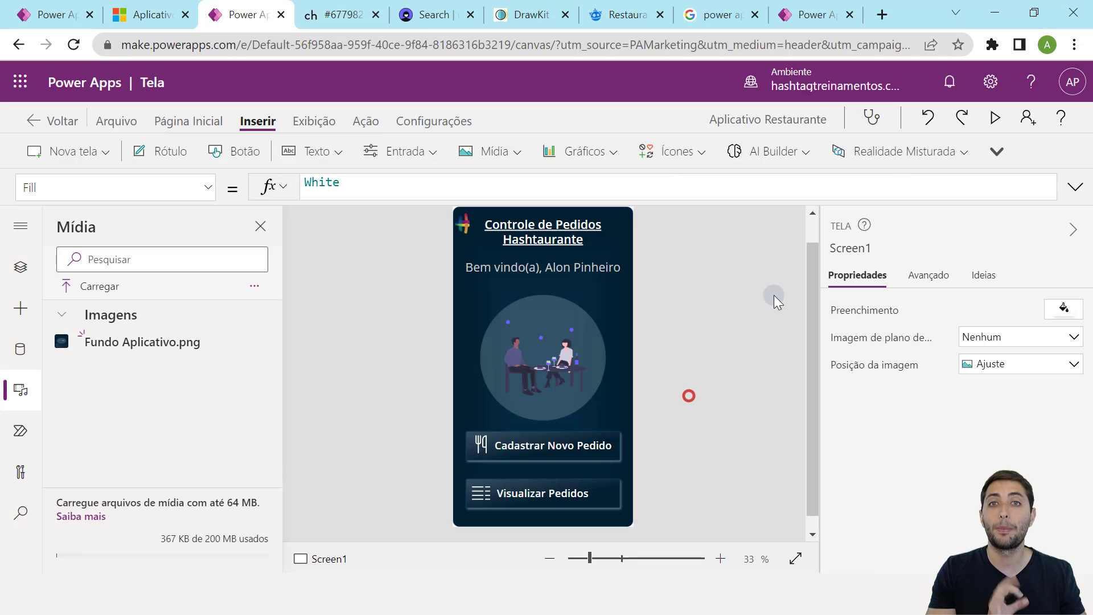
Run the app preview again to show the home screen with both order buttons.
click(993, 118)
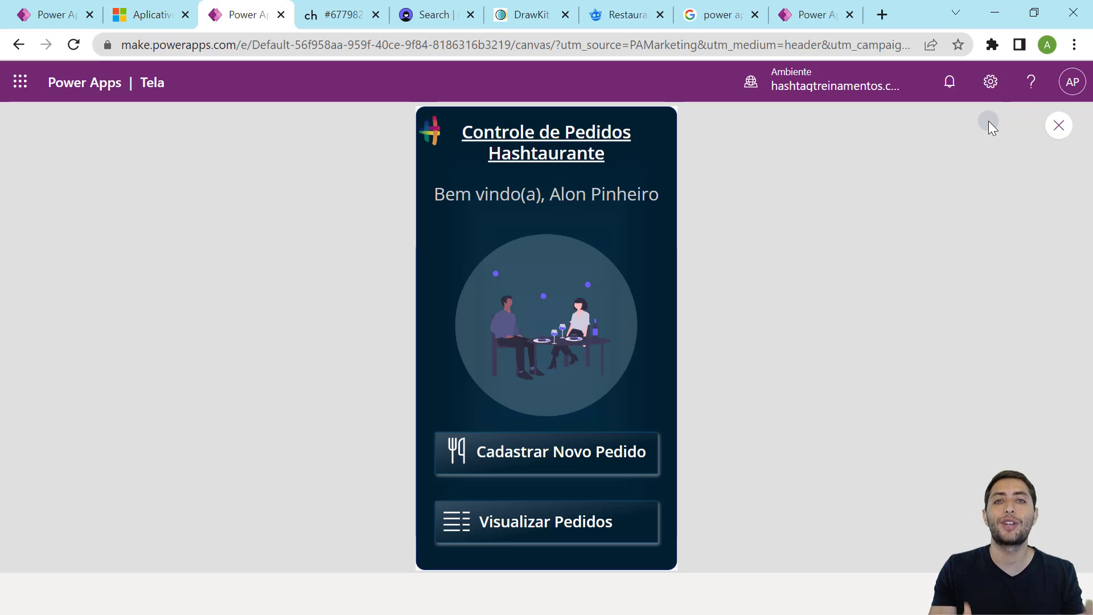